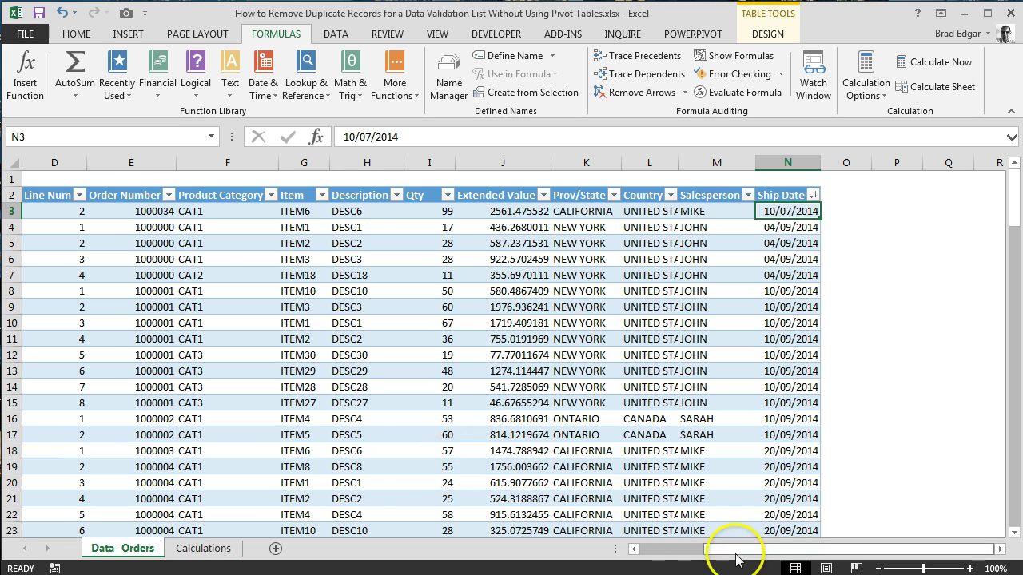
# Step: Review the repeated ship dates (04/09/2014, 10/09/2014, 20/09/2014) in the orders data
pyautogui.moveTo(703, 550)
pyautogui.mouseDown()
pyautogui.moveTo(663, 551)
pyautogui.moveTo(724, 549)
pyautogui.moveTo(703, 549)
pyautogui.mouseUp()
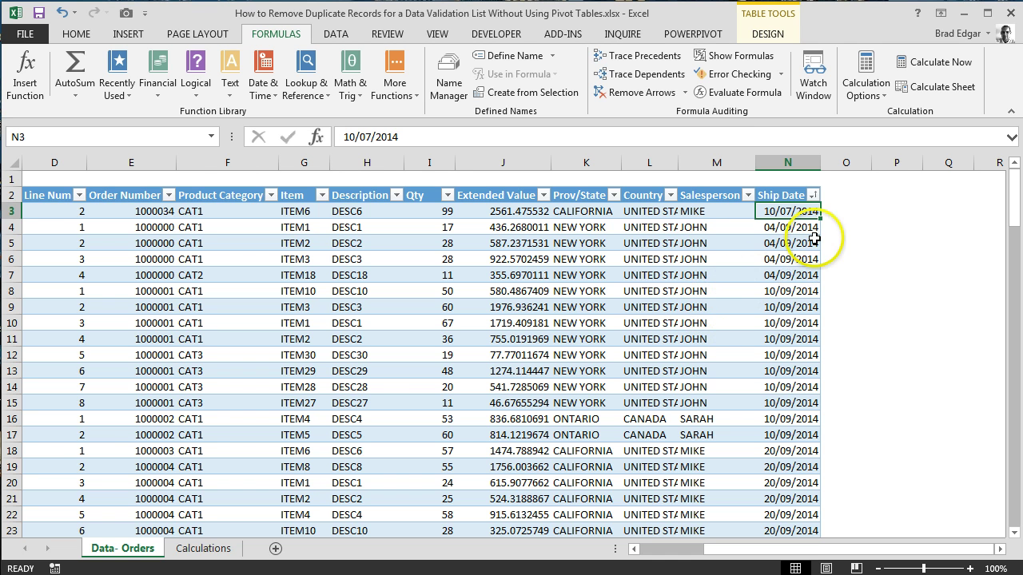
pyautogui.moveTo(795, 226); pyautogui.dragTo(791, 278)
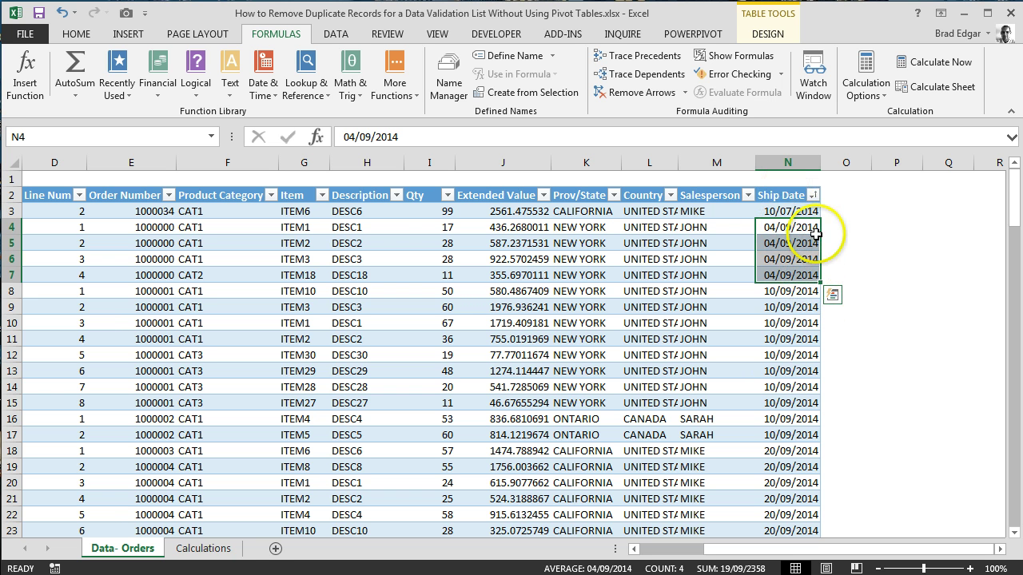
pyautogui.click(787, 291)
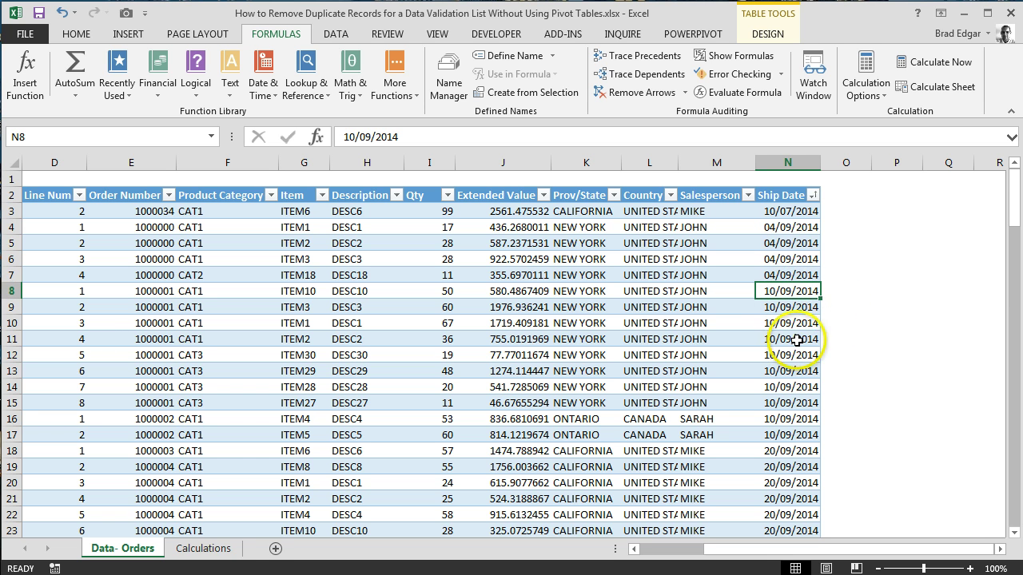
pyautogui.moveTo(787, 293)
pyautogui.mouseDown()
pyautogui.moveTo(787, 403)
pyautogui.moveTo(792, 292)
pyautogui.mouseUp()
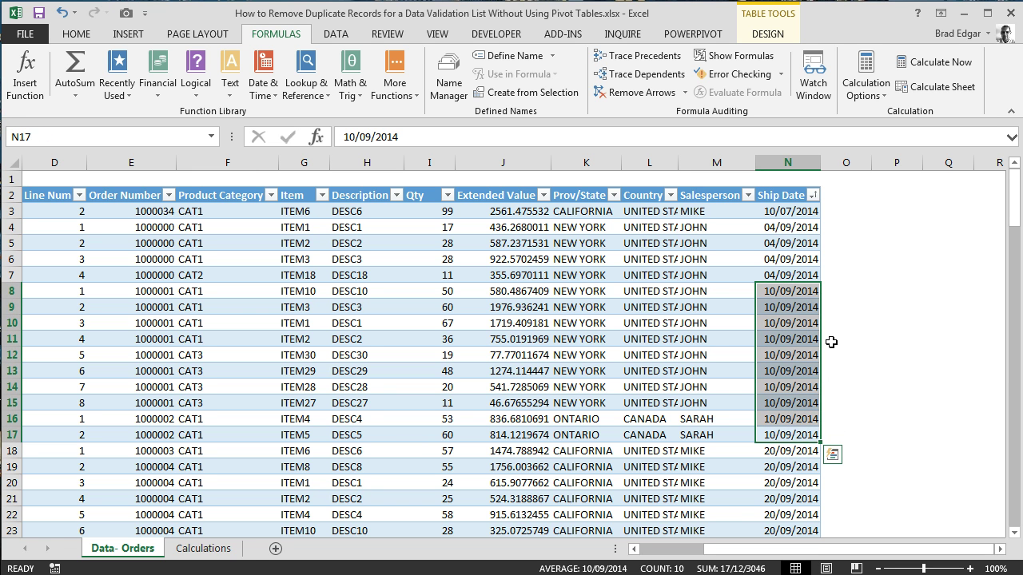
pyautogui.click(805, 295)
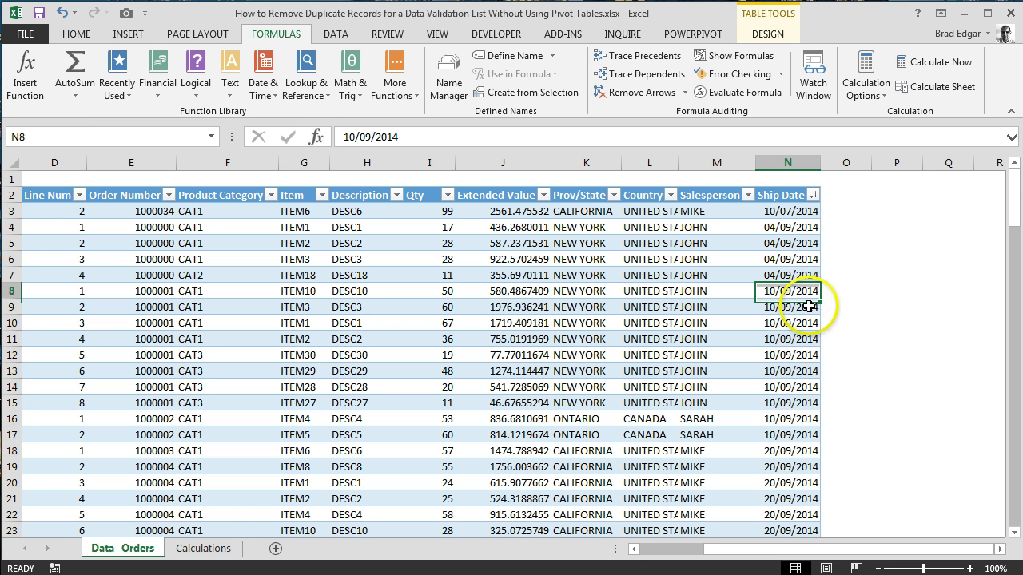
pyautogui.click(799, 453)
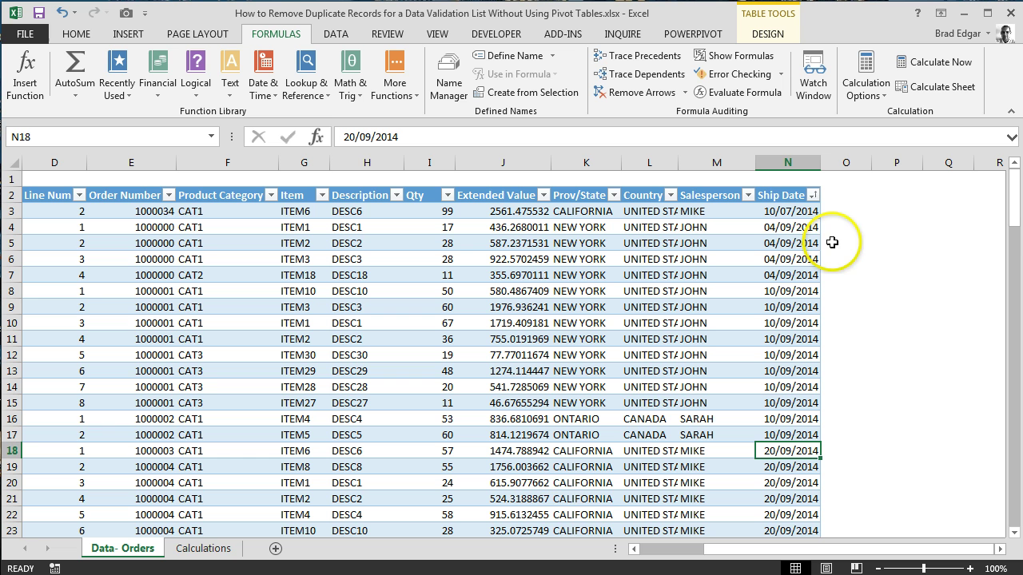
pyautogui.click(803, 209)
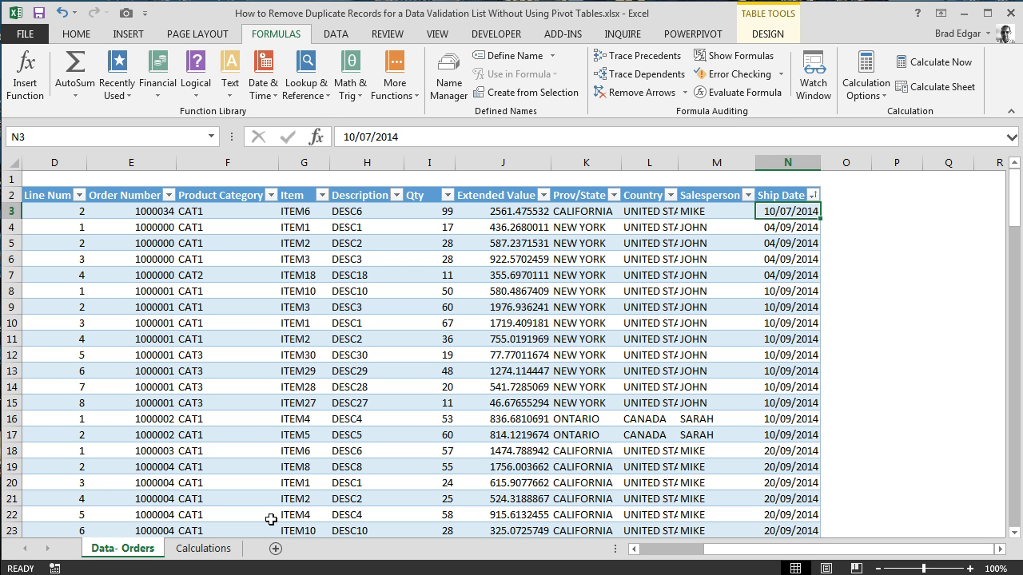
# Step: Add a bold 'All Dates' heading in B2 of the Calculations sheet
pyautogui.click(208, 551)
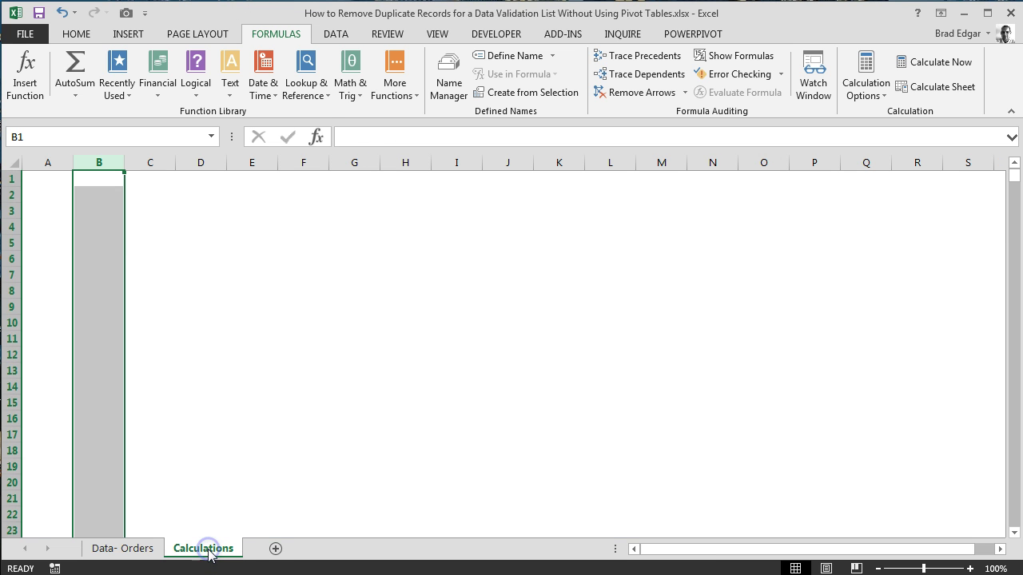
pyautogui.click(91, 196)
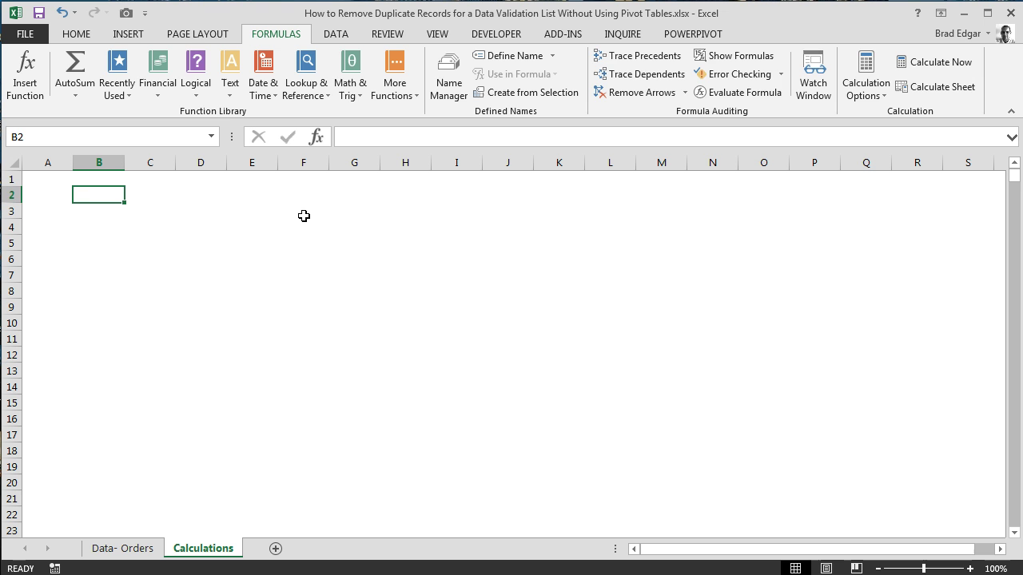
pyautogui.write('All Dates')
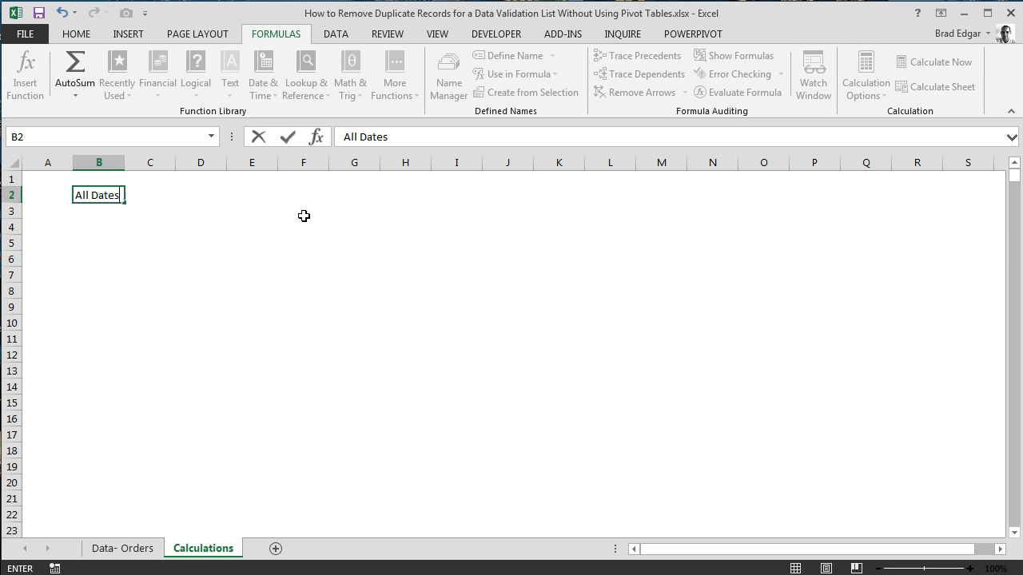
pyautogui.press('Return')
pyautogui.press('Up')
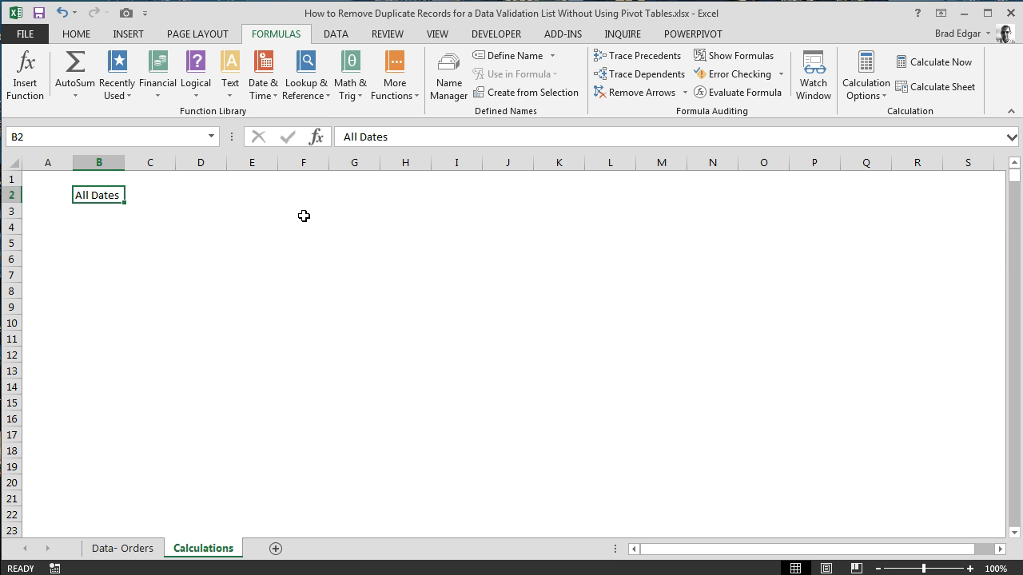
pyautogui.hotkey('ctrl', 'b')
pyautogui.press('Down')
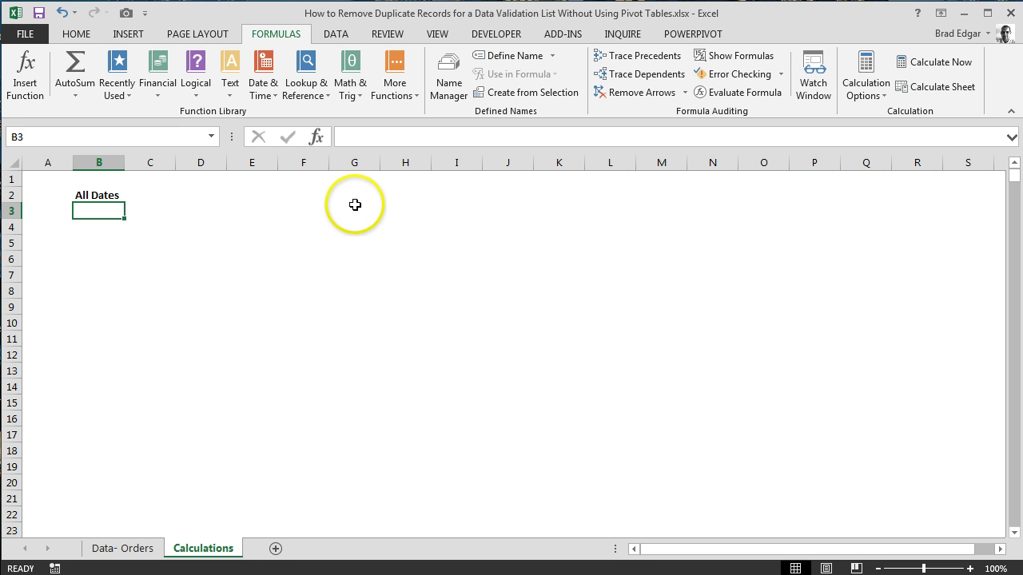
# Step: Enter =SMALL(orders[Ship Date],ROW(1:1)) in B3, returning 41830
pyautogui.write('=small')
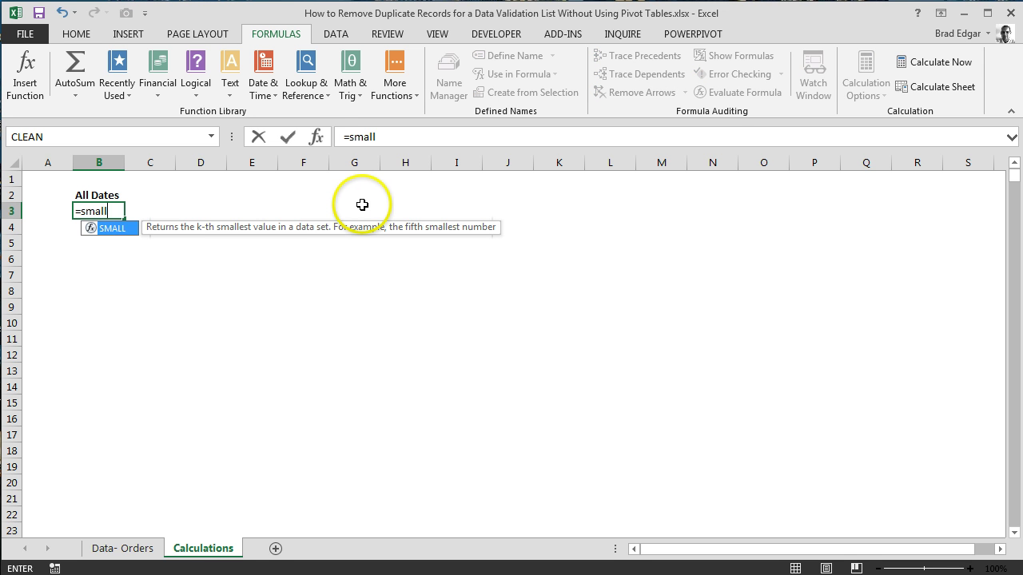
pyautogui.write('(')
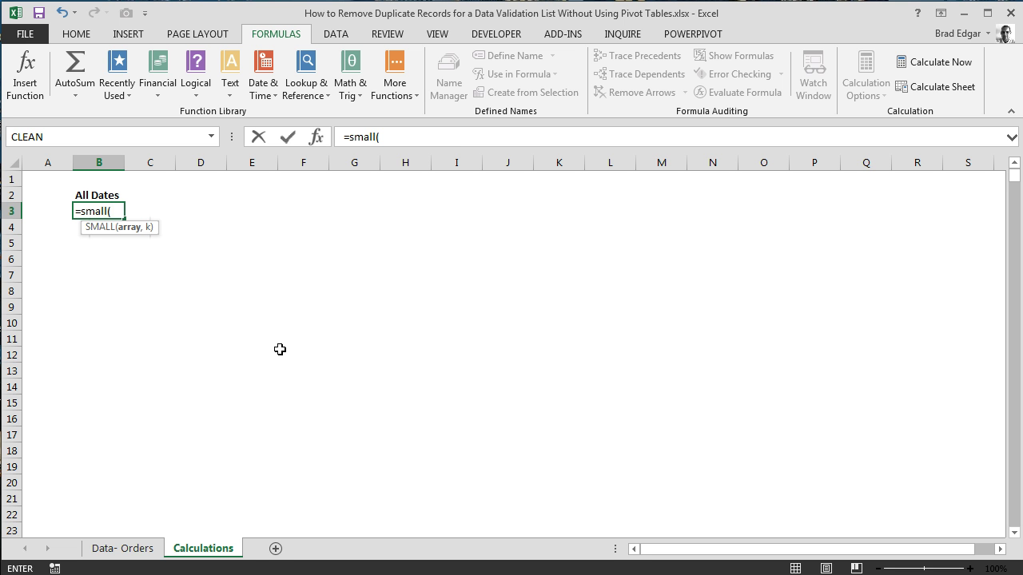
pyautogui.write('order')
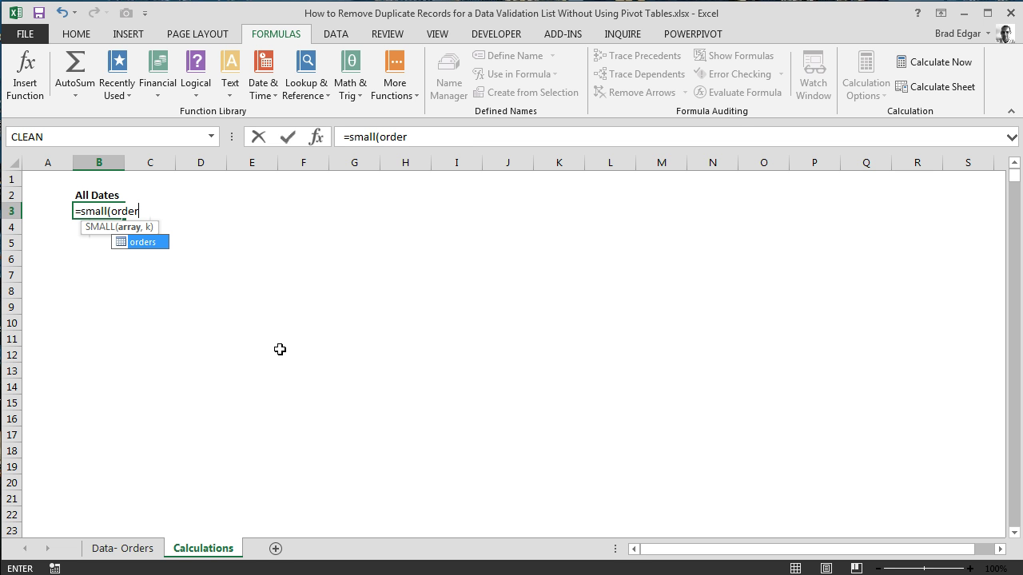
pyautogui.write('[')
pyautogui.press('BackSpace')
pyautogui.write('s[')
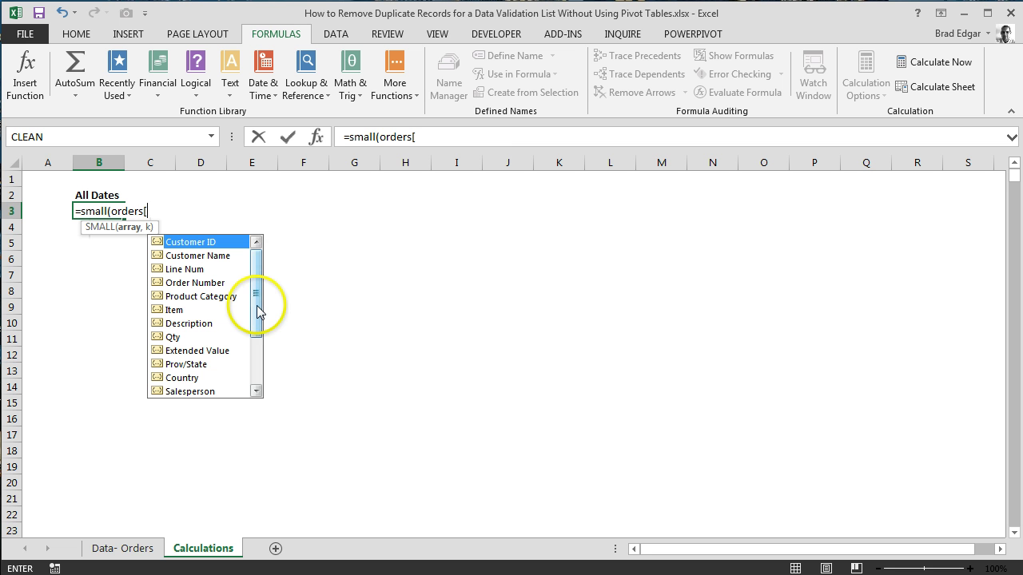
pyautogui.moveTo(258, 312); pyautogui.dragTo(258, 291)
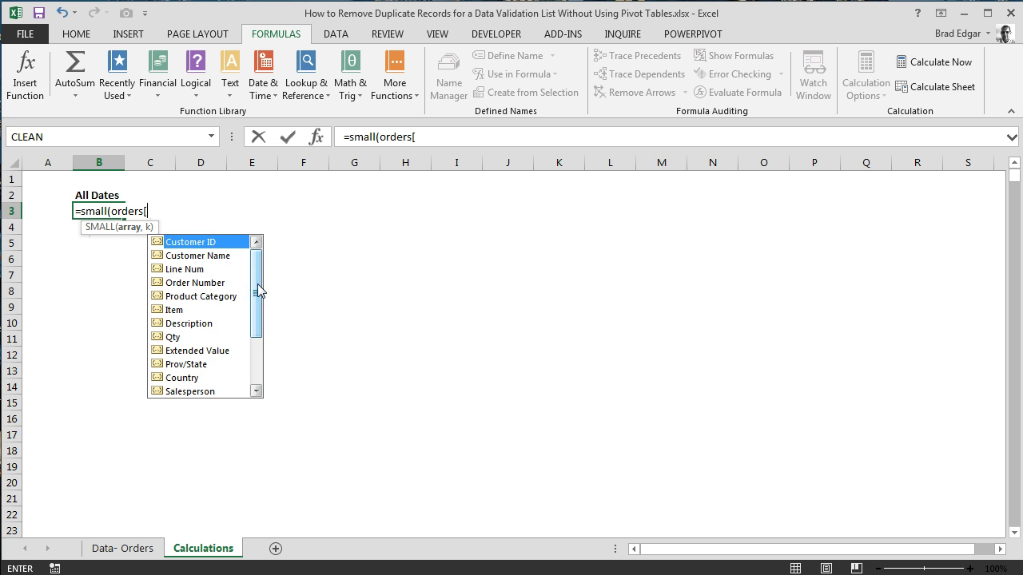
pyautogui.write('s[Ship')
pyautogui.press('Tab')
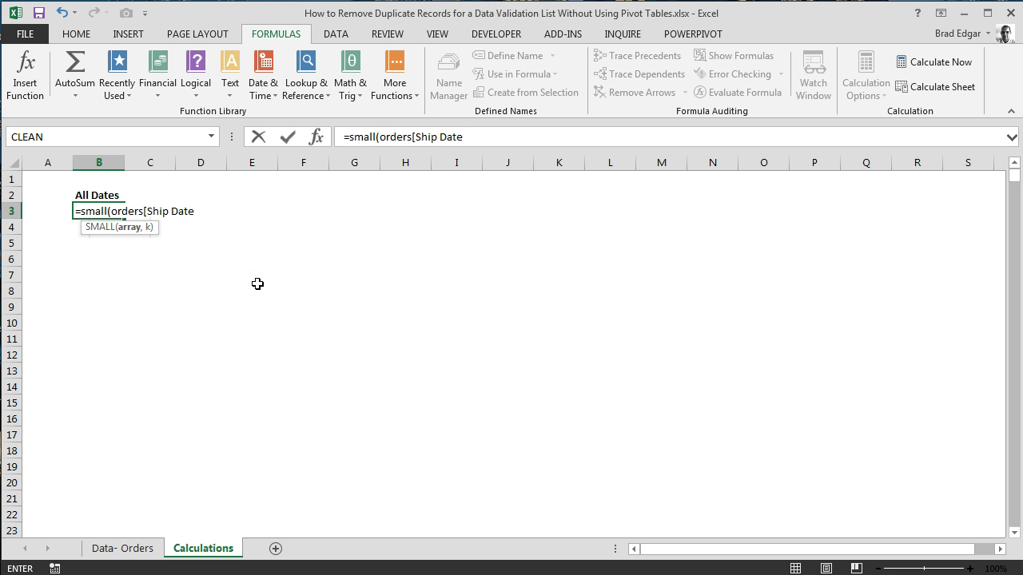
pyautogui.write('],row(')
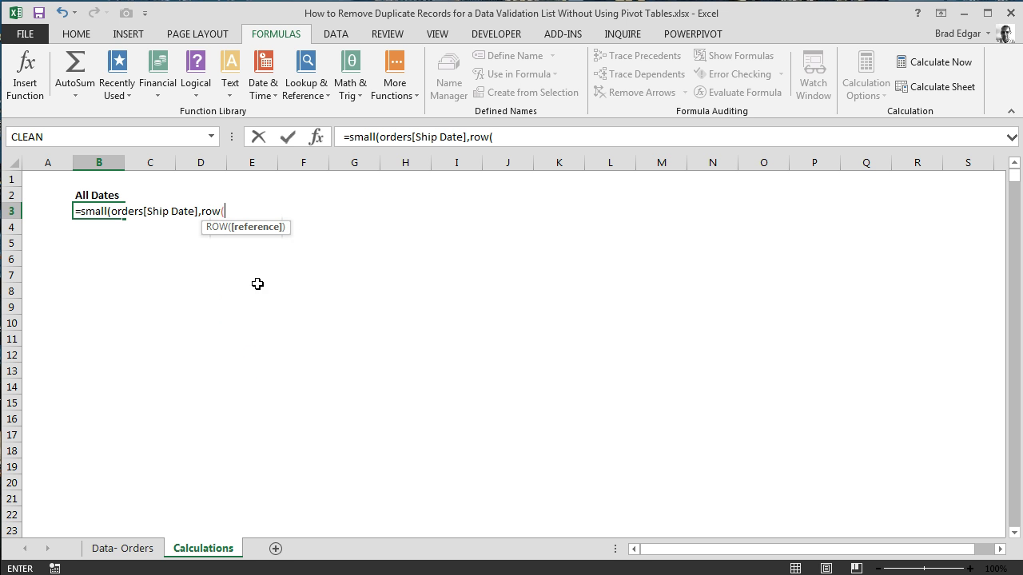
pyautogui.write('1:1)')
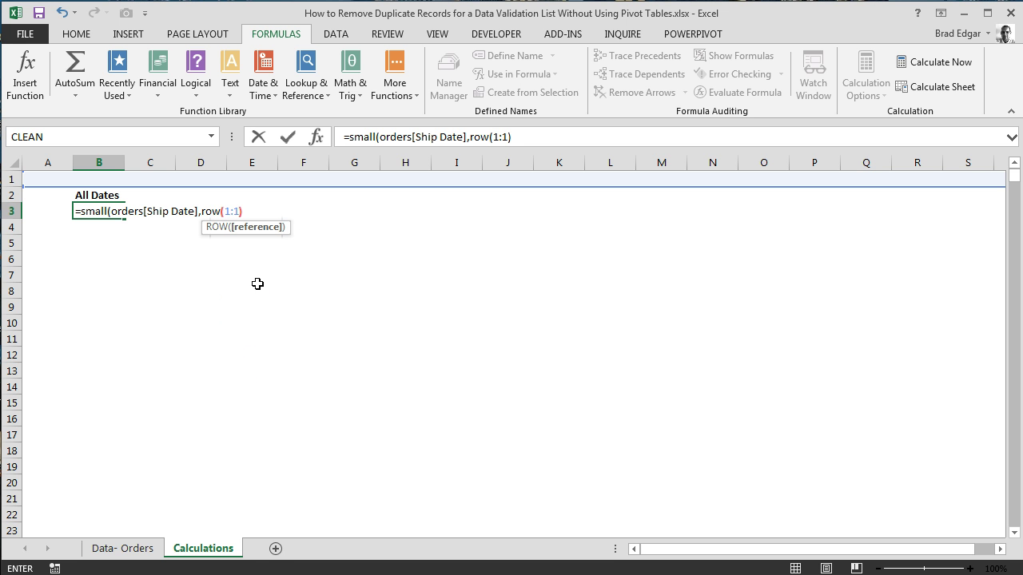
pyautogui.write(')')
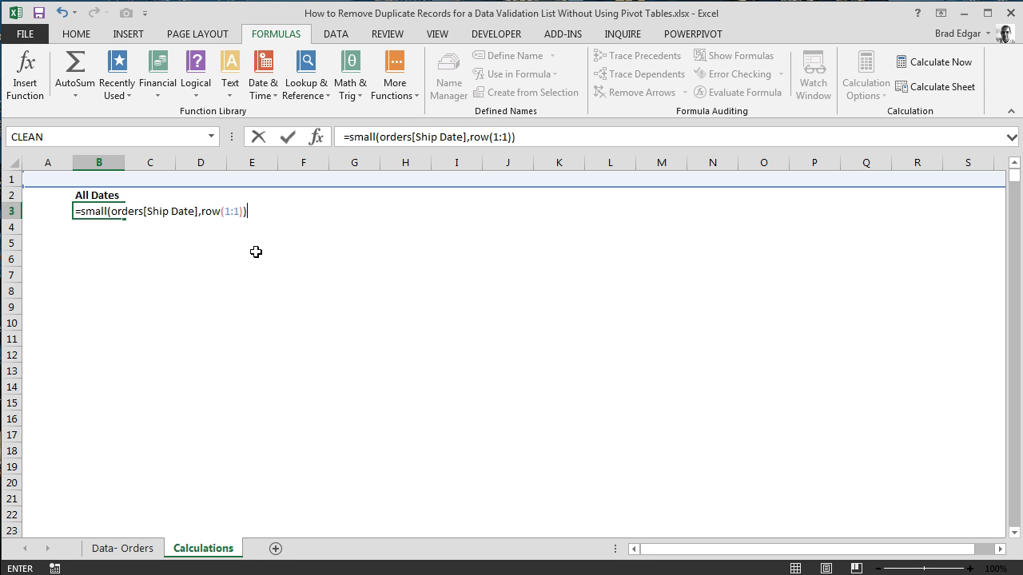
pyautogui.press('Return')
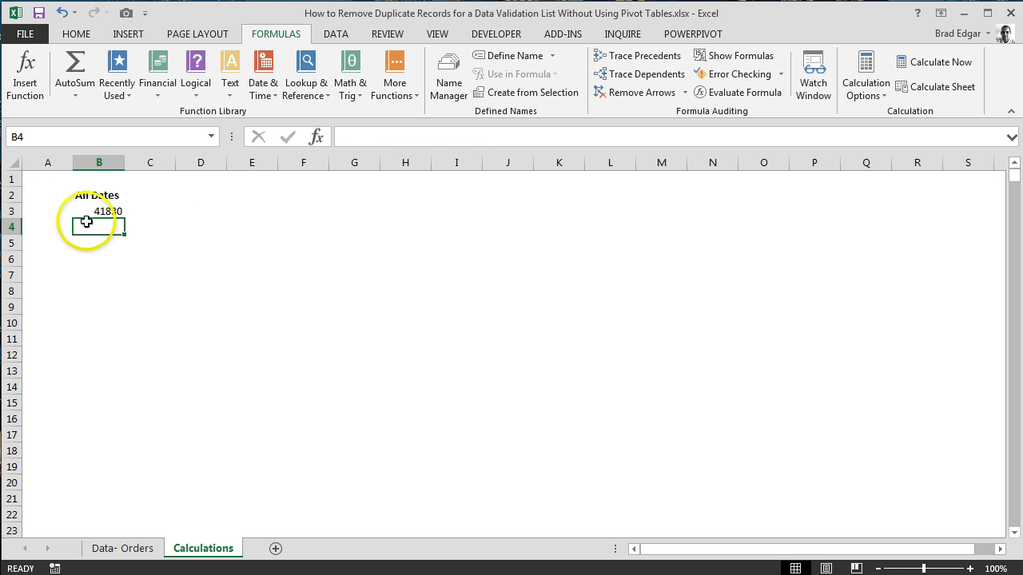
# Step: Format column B as Short Date so B3 shows 10/07/2014
pyautogui.click(108, 165)
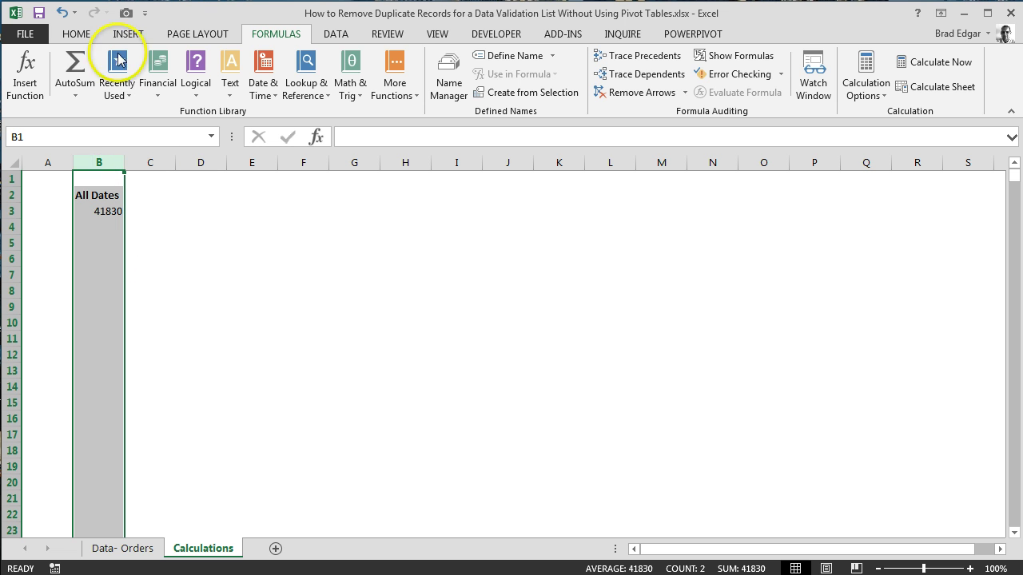
pyautogui.click(77, 34)
pyautogui.click(549, 62)
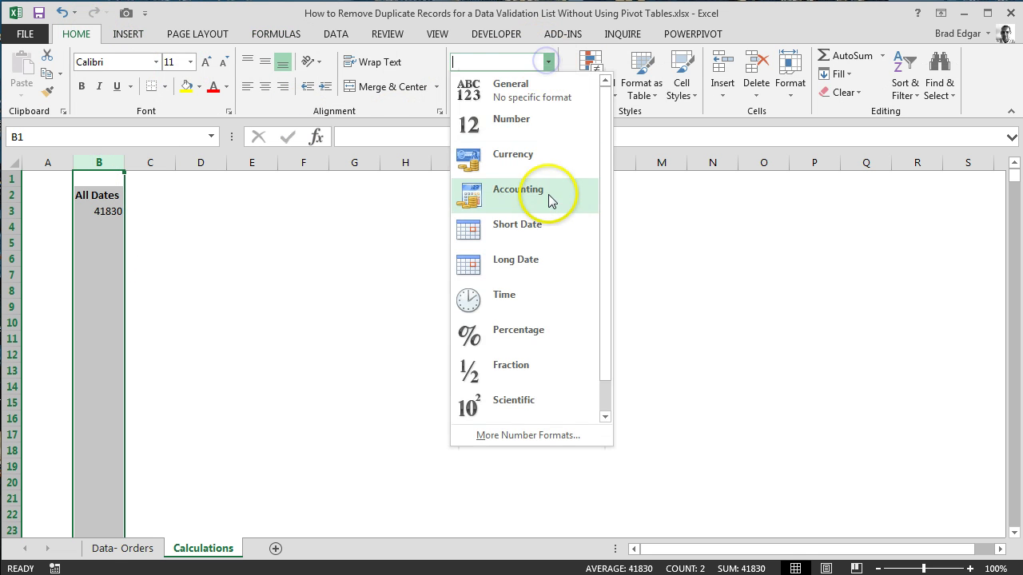
pyautogui.click(543, 221)
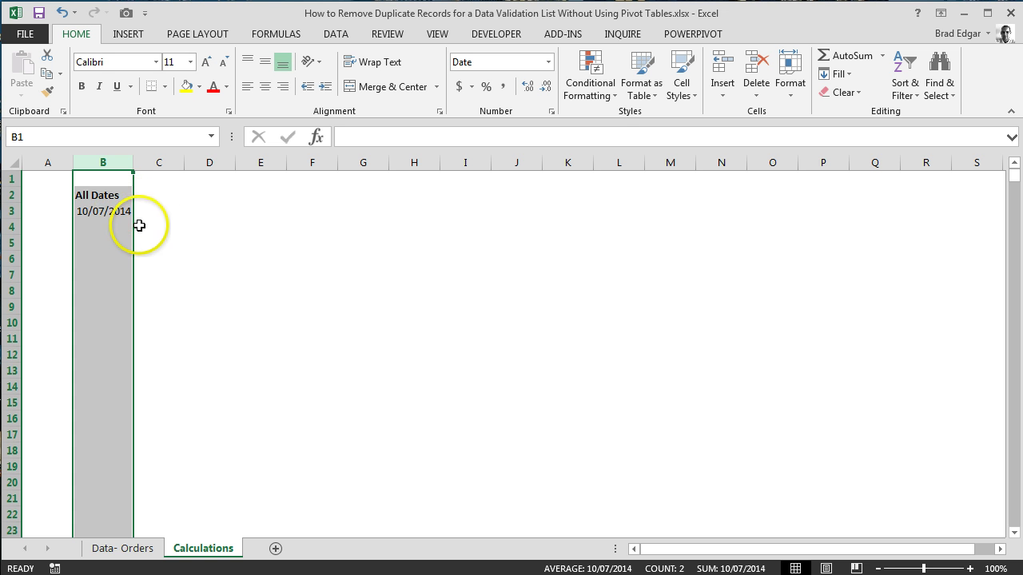
pyautogui.click(104, 209)
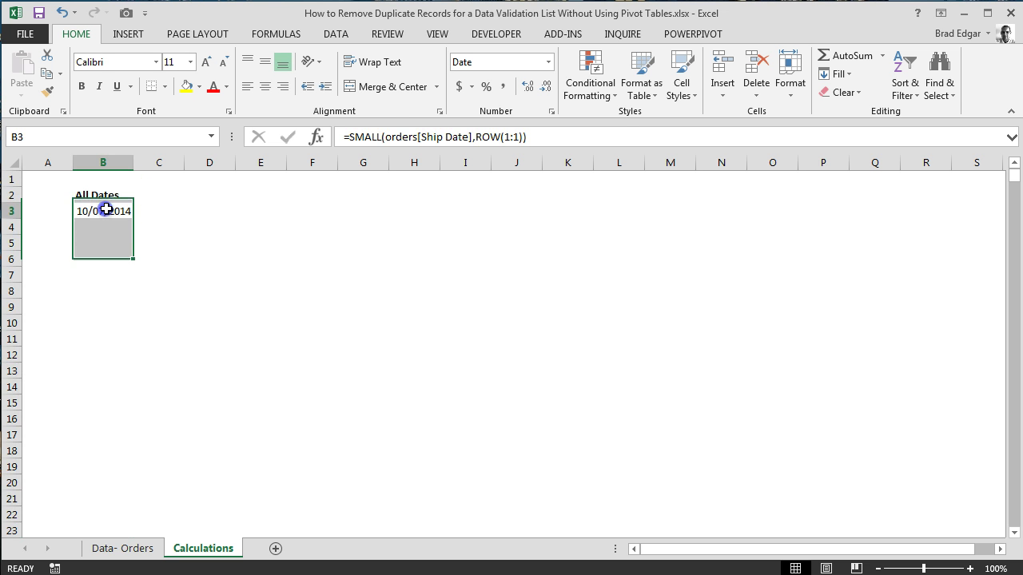
# Step: Sort the Data- Orders table by Ship Date, oldest to newest
pyautogui.click(132, 550)
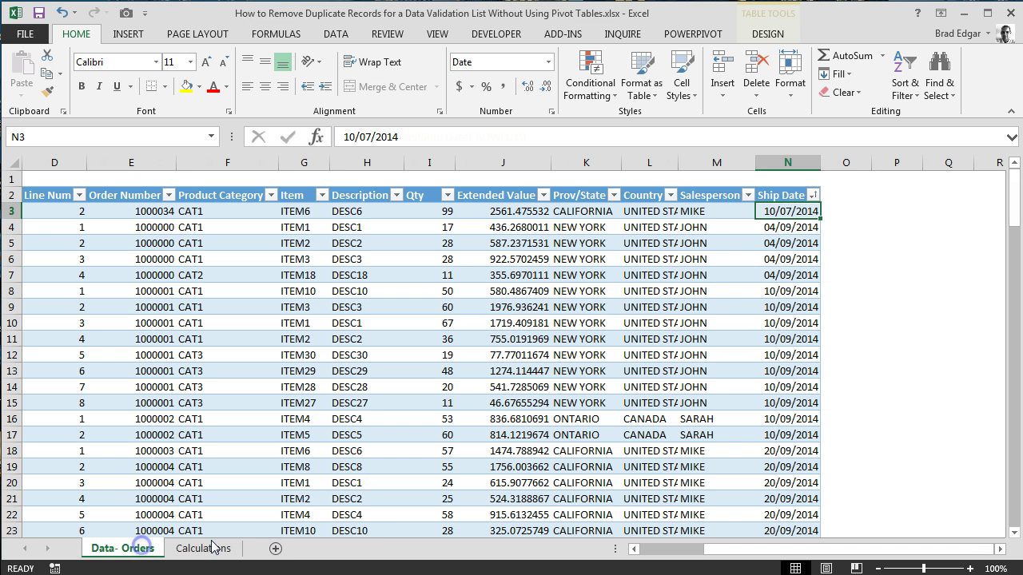
pyautogui.click(815, 197)
pyautogui.click(695, 210)
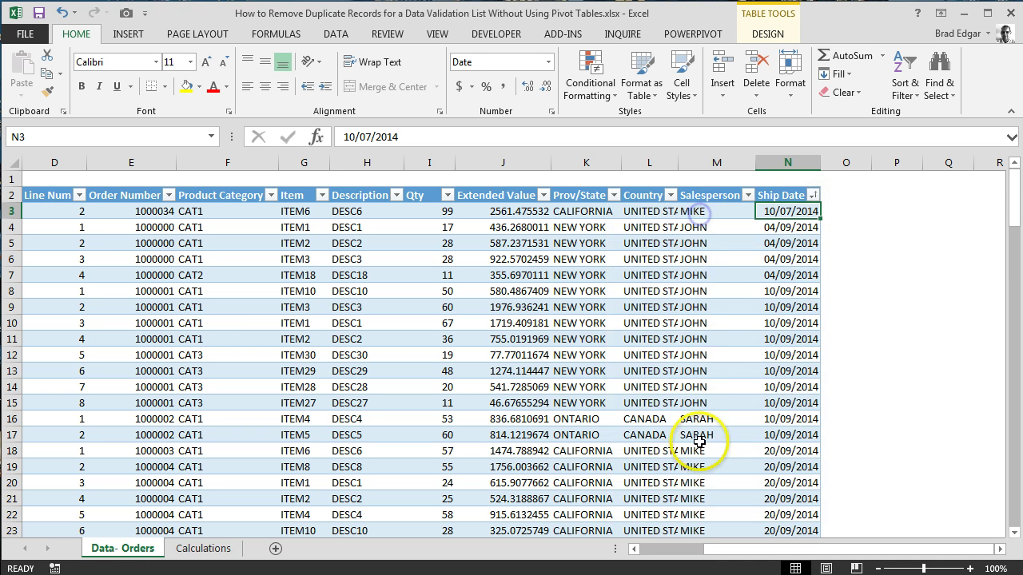
pyautogui.click(797, 211)
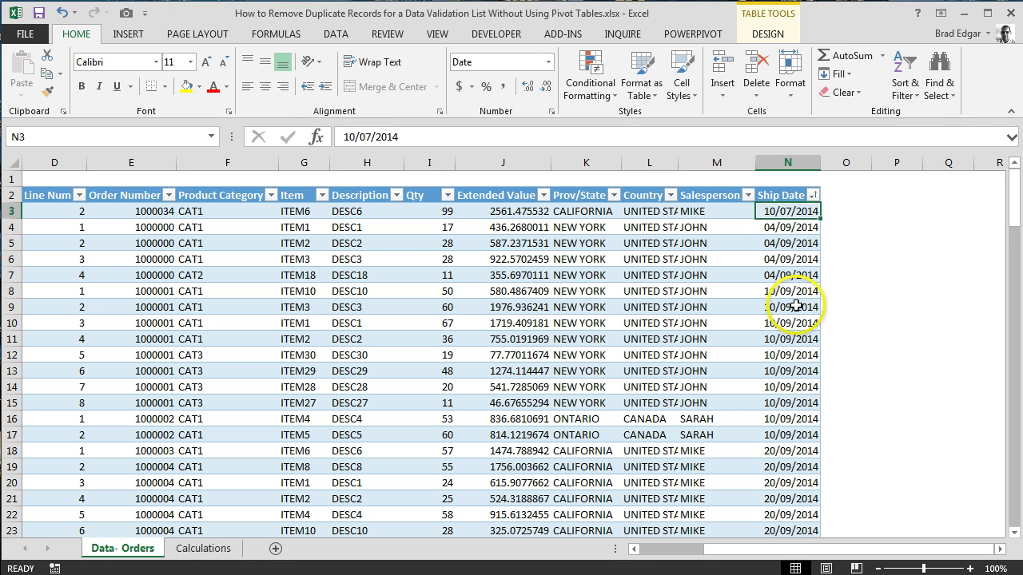
pyautogui.click(203, 548)
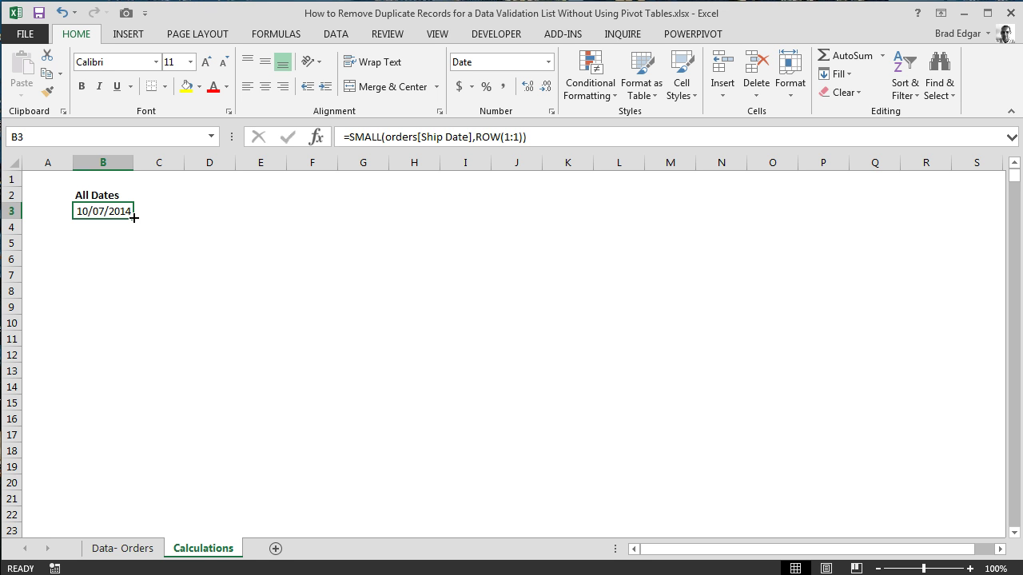
pyautogui.moveTo(134, 217); pyautogui.dragTo(132, 392)
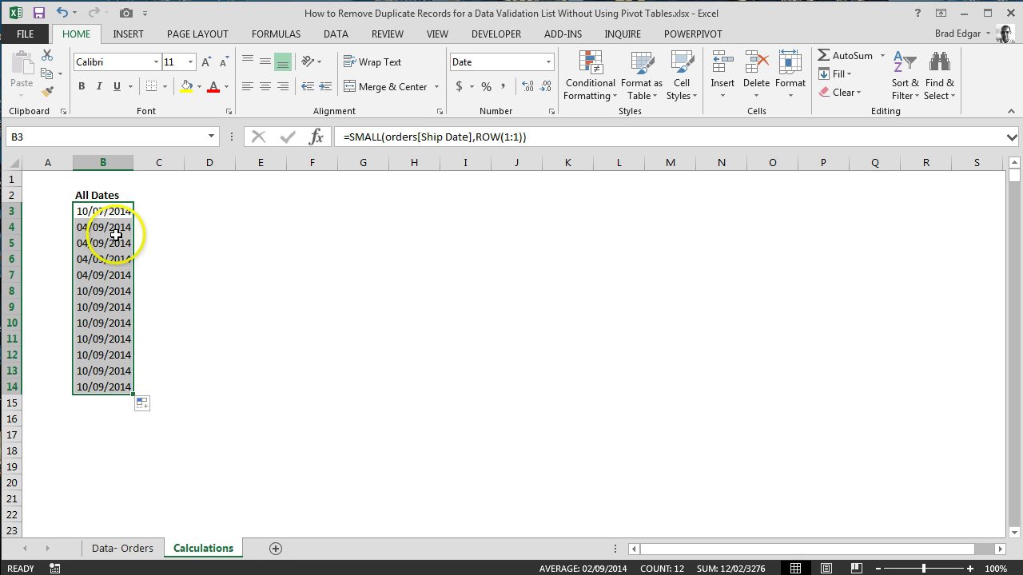
pyautogui.click(120, 218)
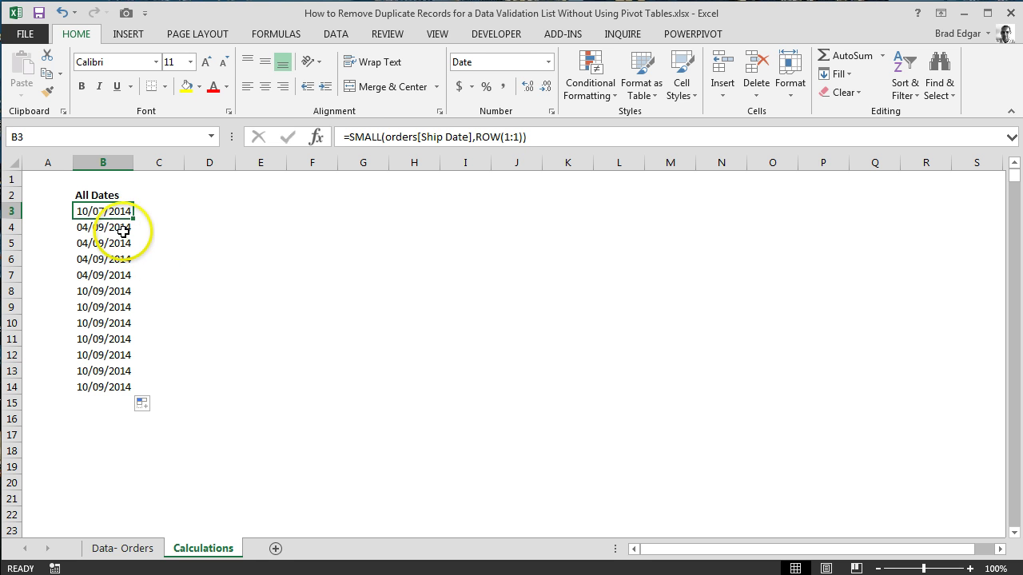
pyautogui.moveTo(119, 230); pyautogui.dragTo(117, 277)
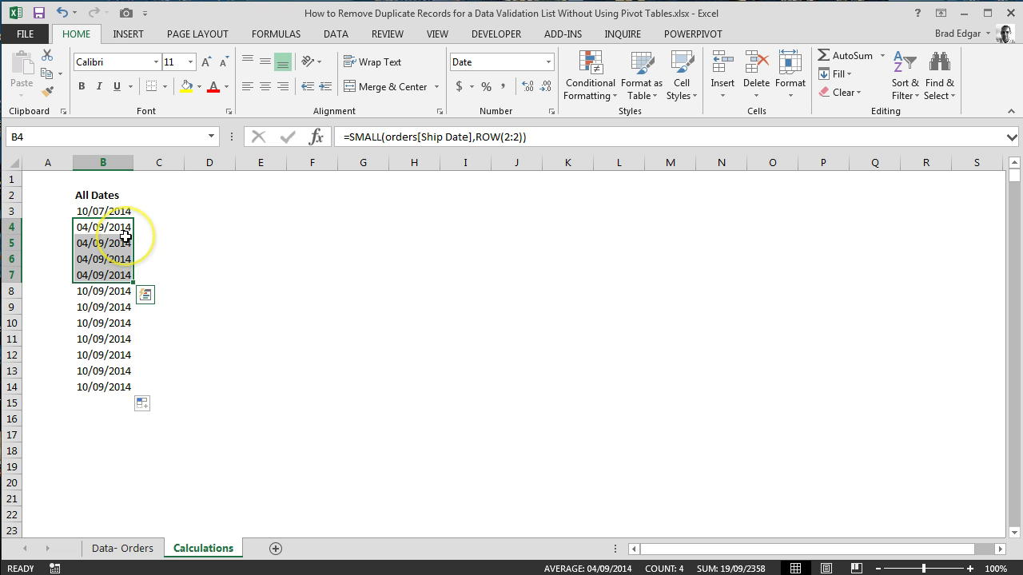
pyautogui.click(152, 549)
pyautogui.moveTo(788, 227); pyautogui.dragTo(790, 286)
pyautogui.moveTo(788, 227); pyautogui.dragTo(790, 274)
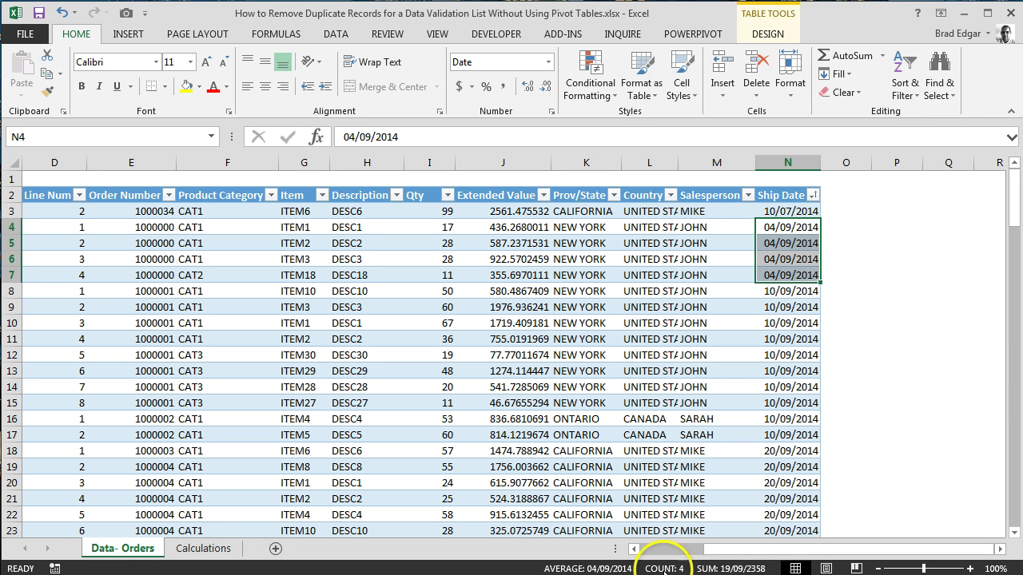
pyautogui.click(885, 338)
pyautogui.click(224, 549)
pyautogui.click(106, 389)
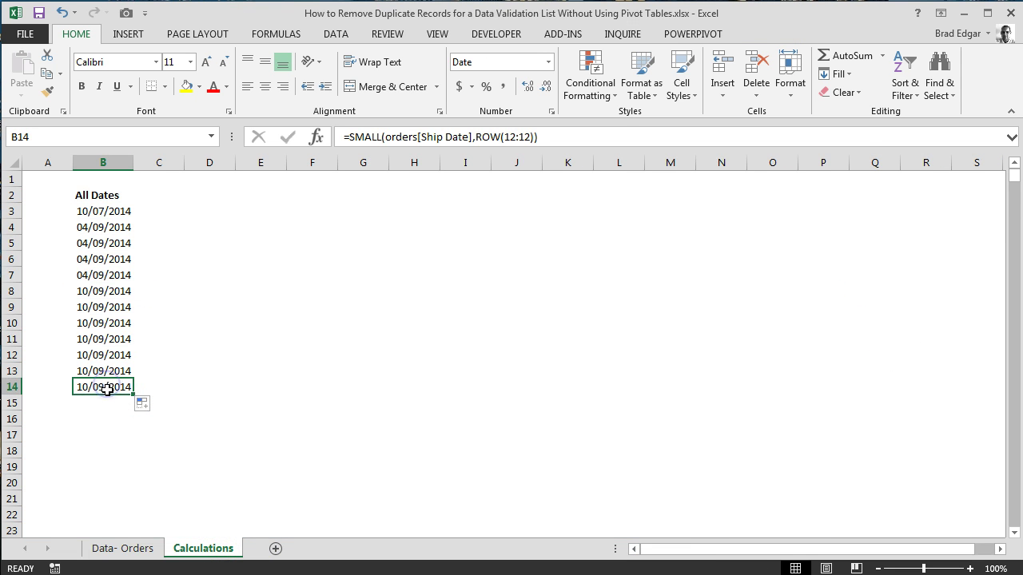
# Step: Clear B4:B14 and begin a SMALL formula over orders[Ship Date] in B4
pyautogui.moveTo(107, 388); pyautogui.dragTo(107, 229)
pyautogui.press('Delete')
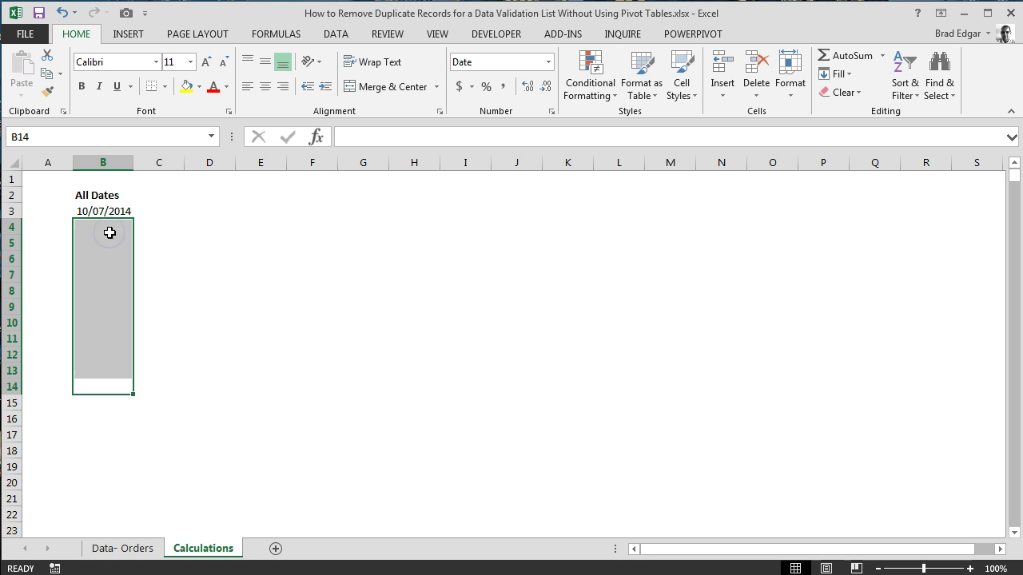
pyautogui.click(109, 233)
pyautogui.write('=')
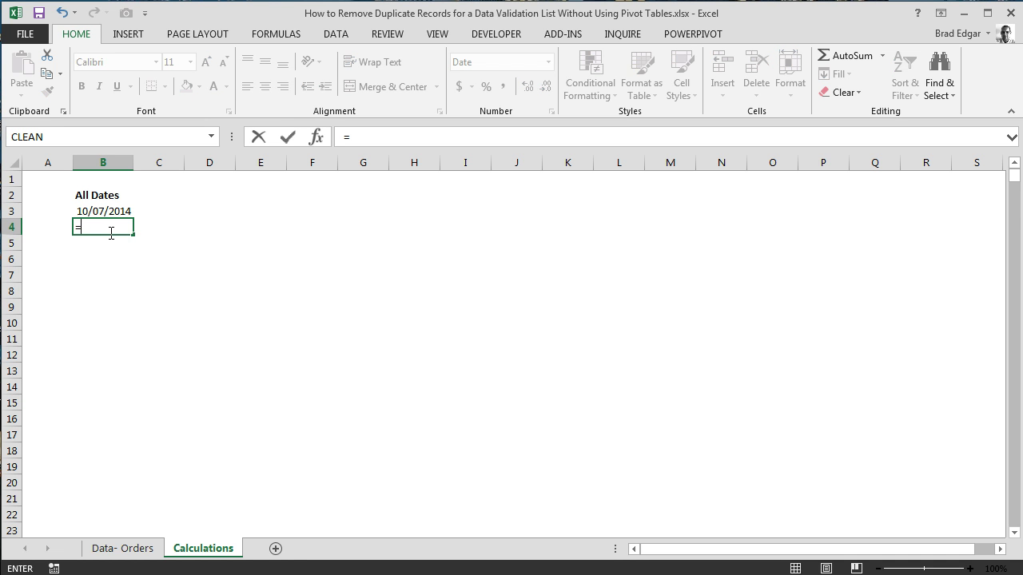
pyautogui.write('small')
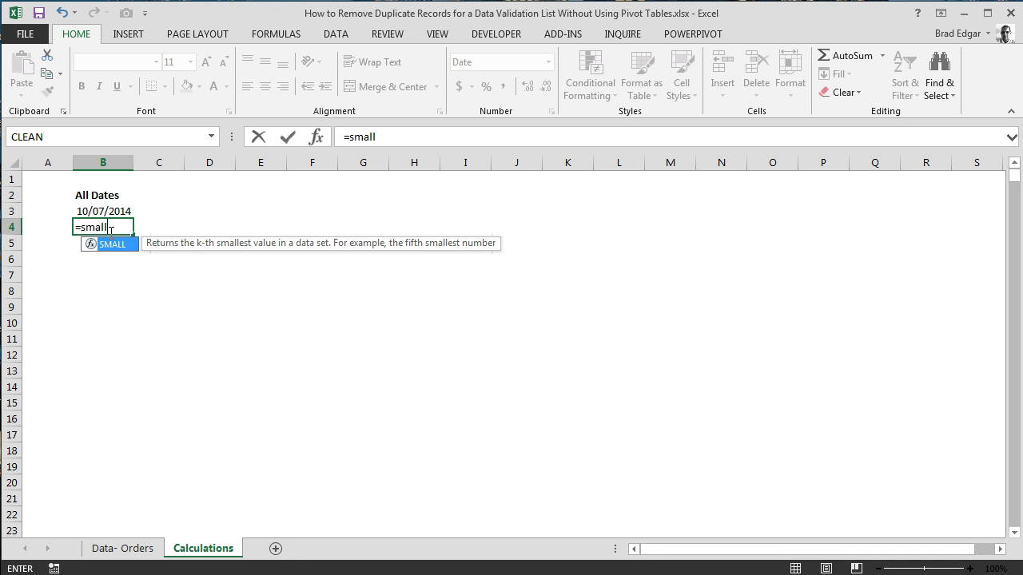
pyautogui.write('(')
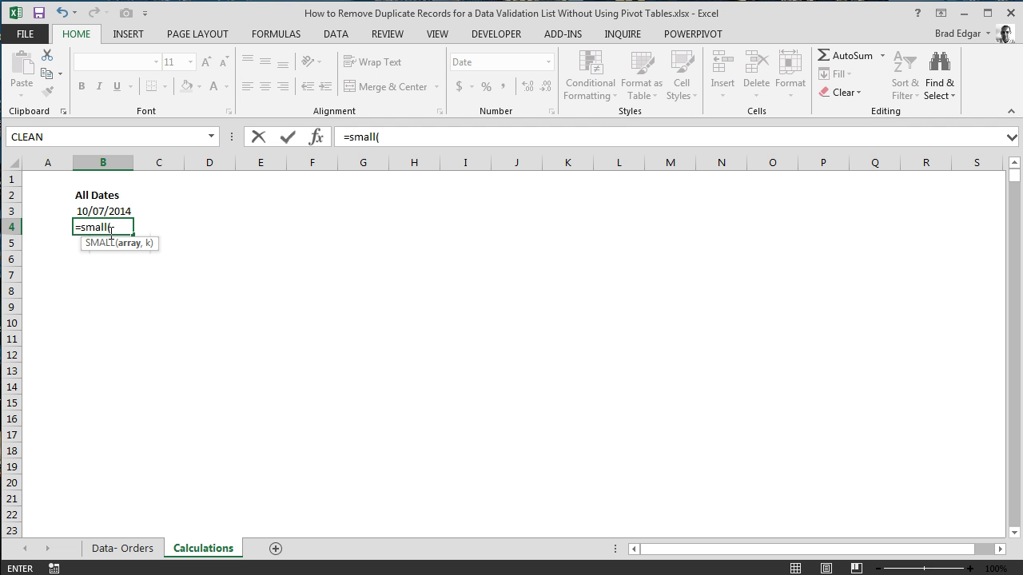
pyautogui.write('orders')
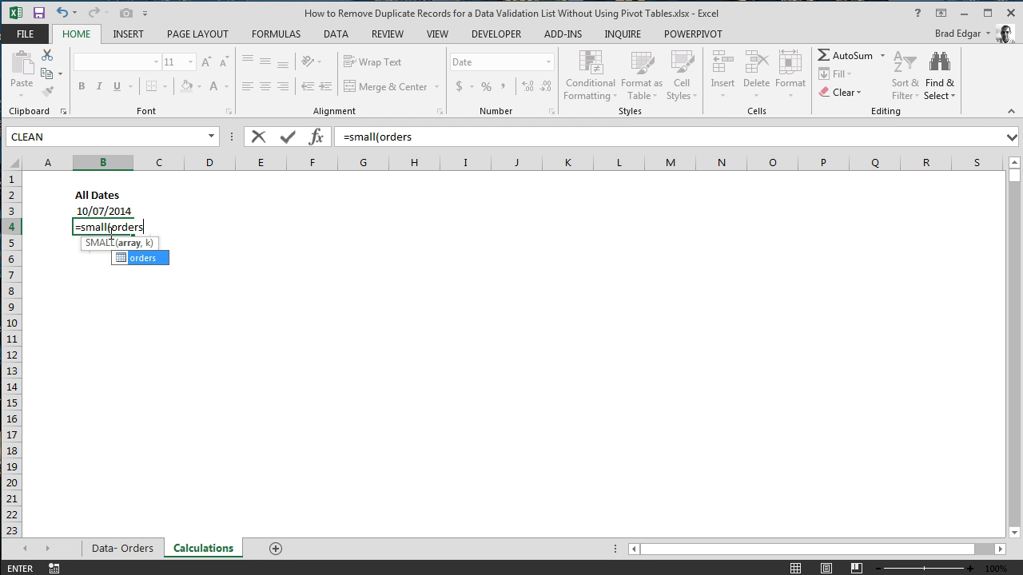
pyautogui.write('[ship')
pyautogui.press('Tab')
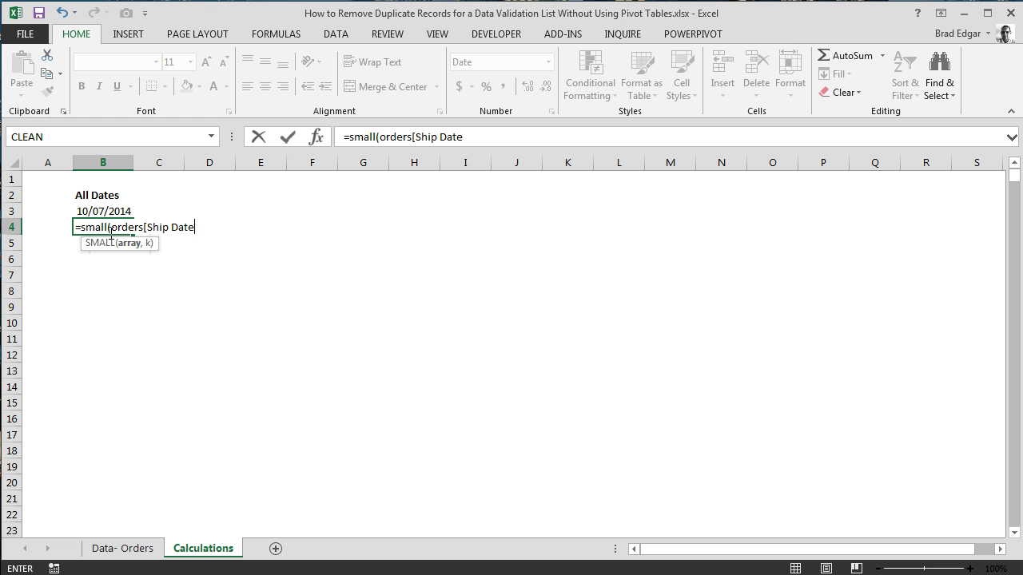
pyautogui.click(165, 228)
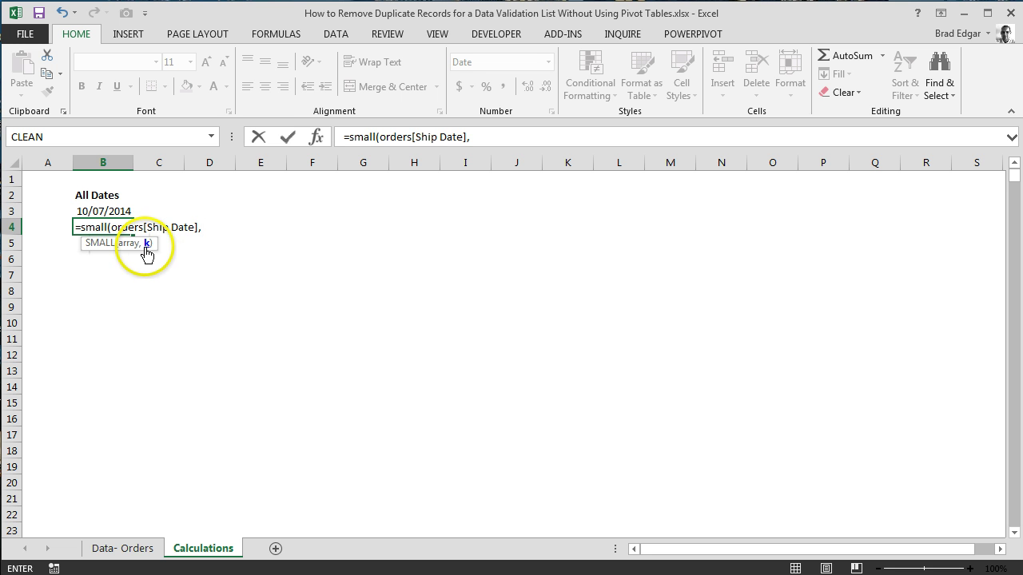
pyautogui.click(147, 245)
# Step: Complete B4 with COUNTIF(orders[Ship Date],"<="&B3)+1 as SMALL's k, returning 04/09/2014
pyautogui.click(207, 227)
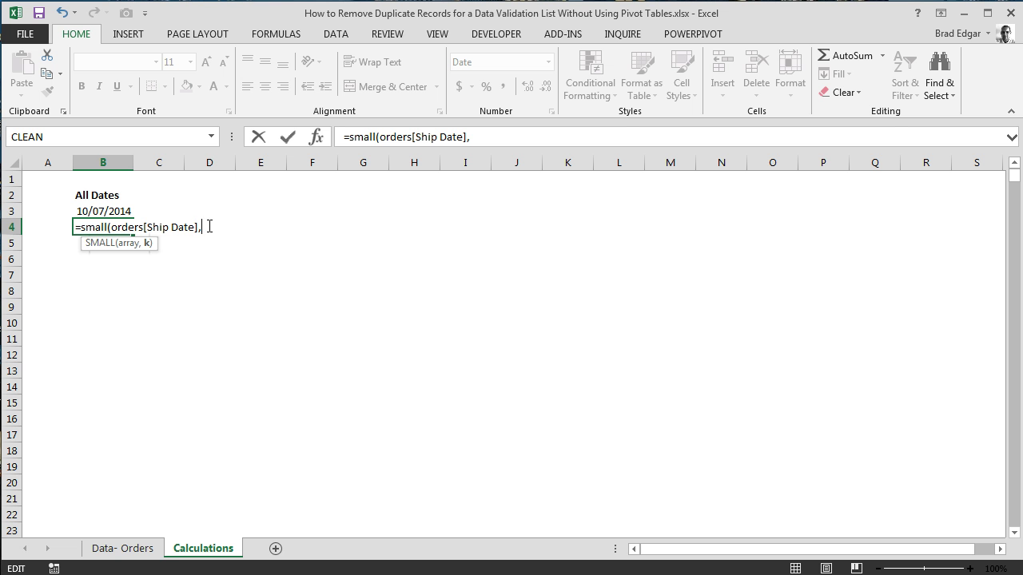
pyautogui.write('countif')
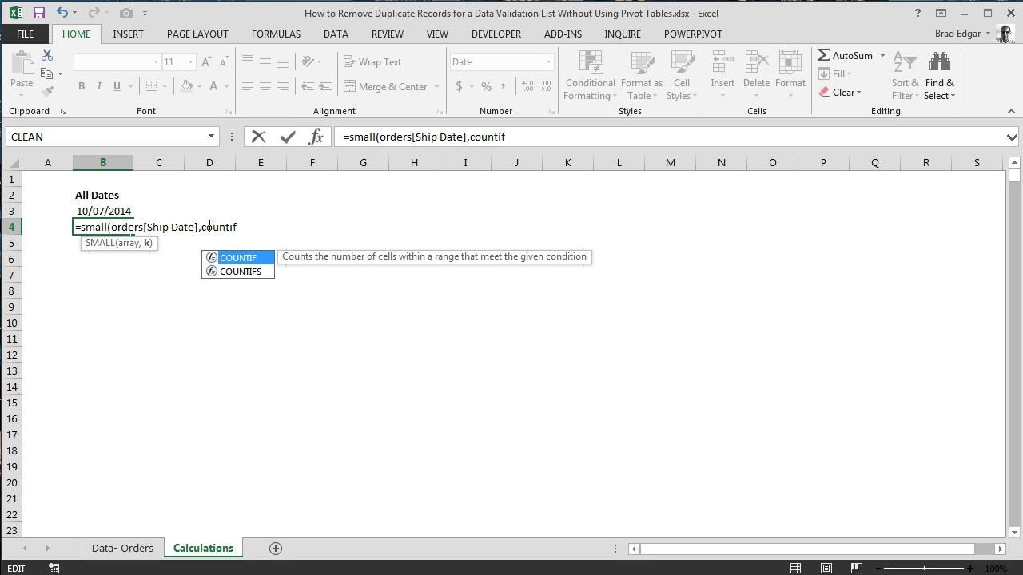
pyautogui.write('(order')
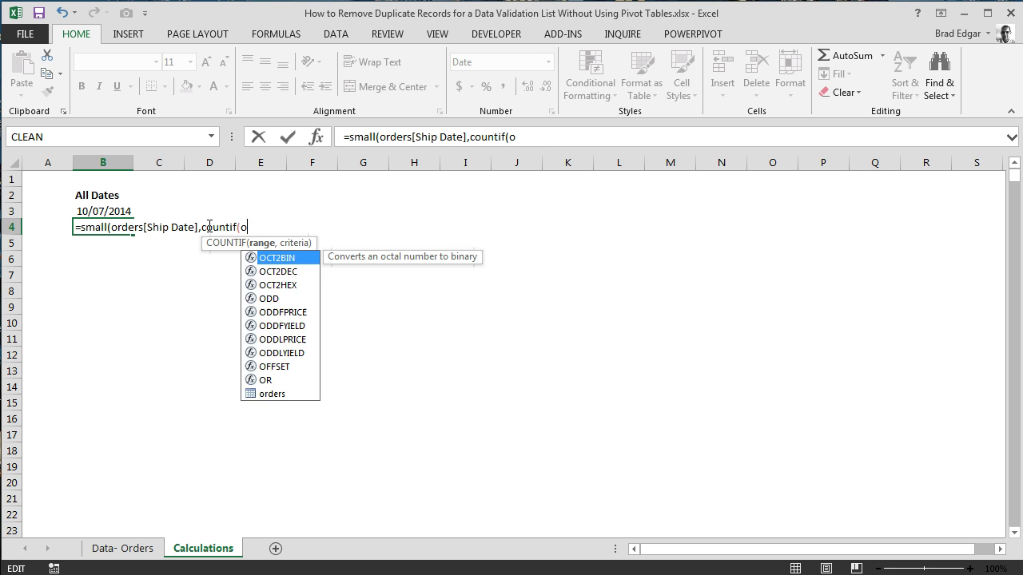
pyautogui.write('s[')
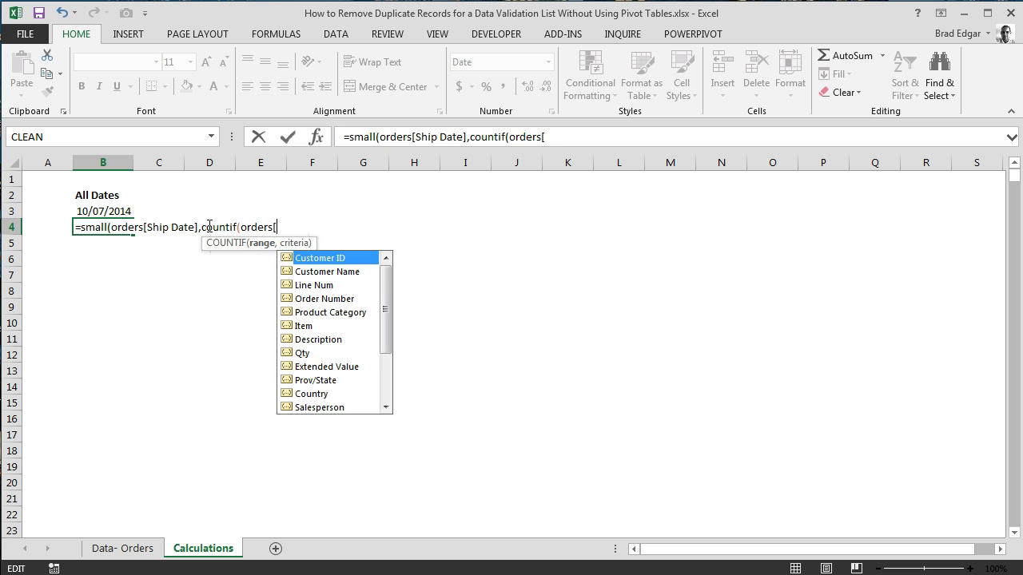
pyautogui.write('shi')
pyautogui.press('Tab')
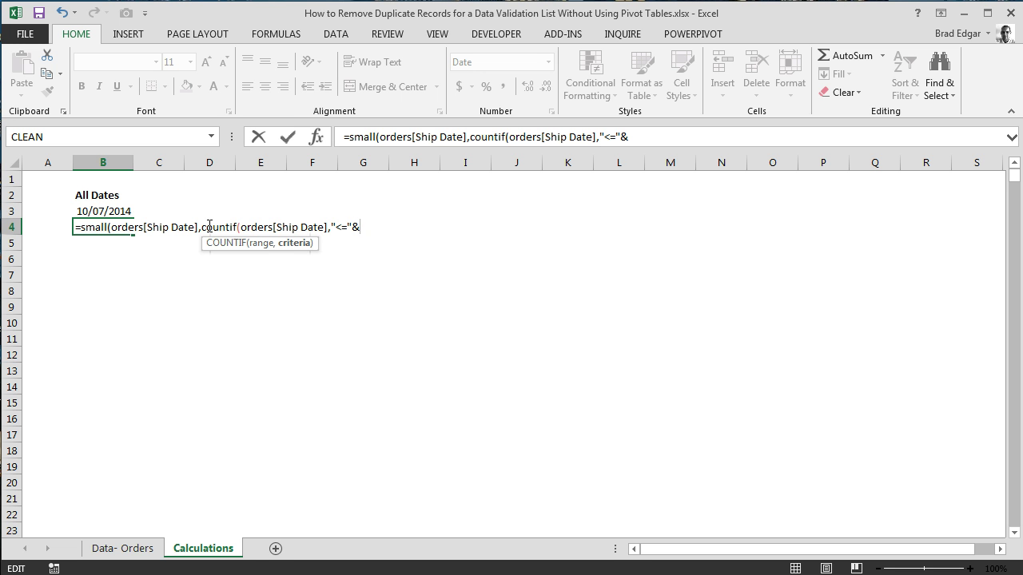
pyautogui.click(94, 211)
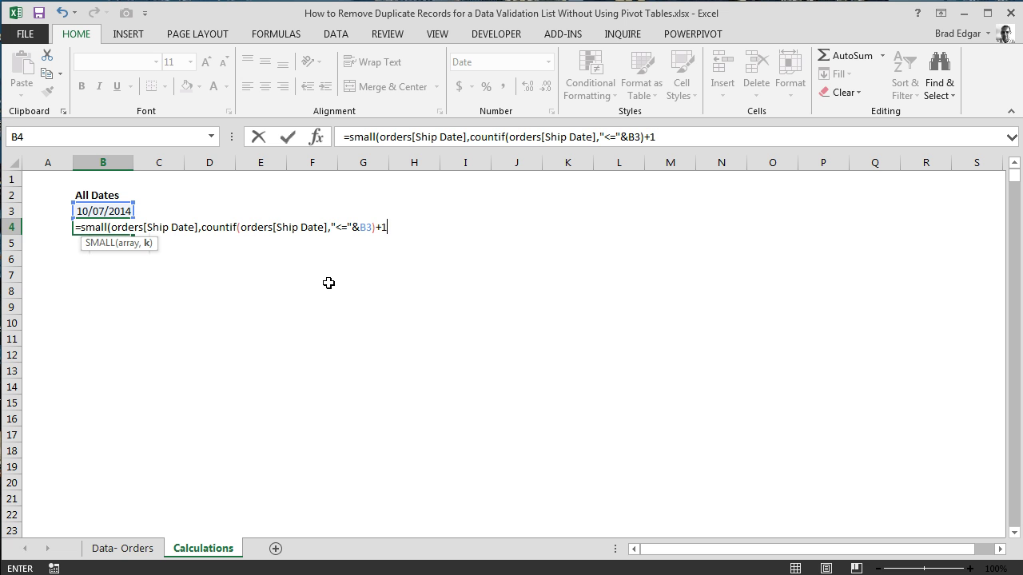
pyautogui.click(378, 240)
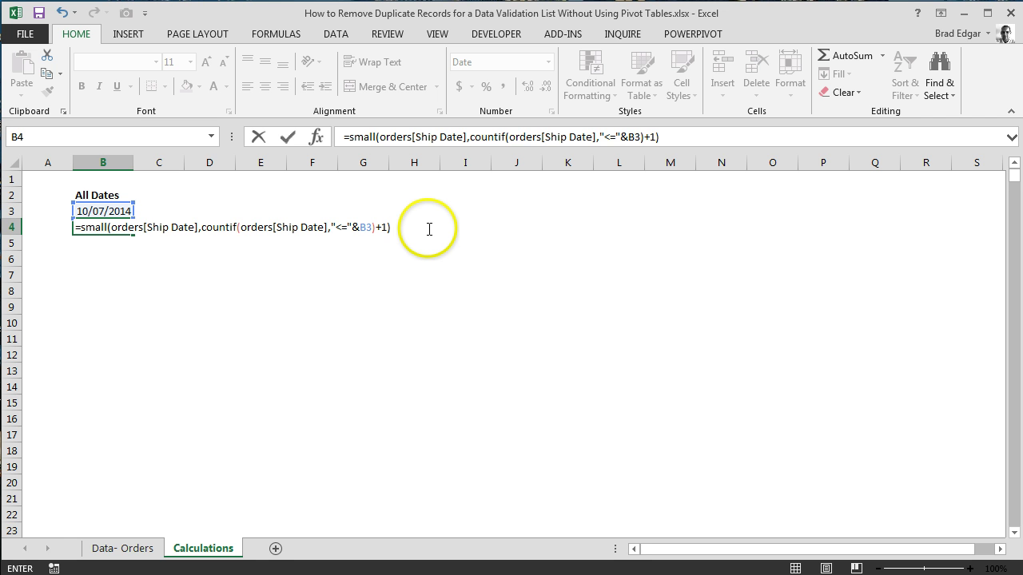
pyautogui.press('Return')
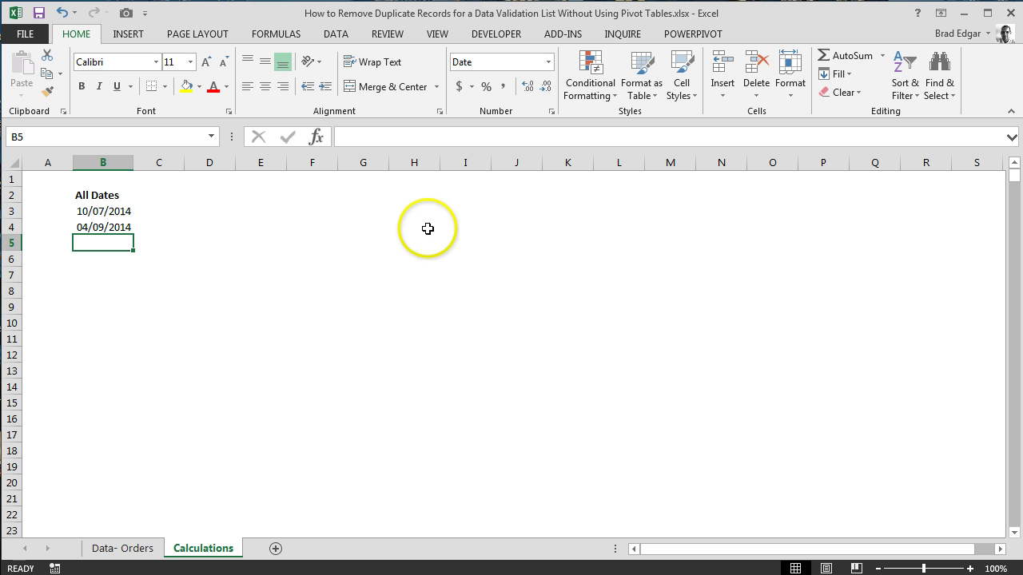
# Step: Fill B4's formula down to B27, listing distinct dates 04/09/2014, 10/09/2014, 20/09/2014 onward
pyautogui.click(130, 231)
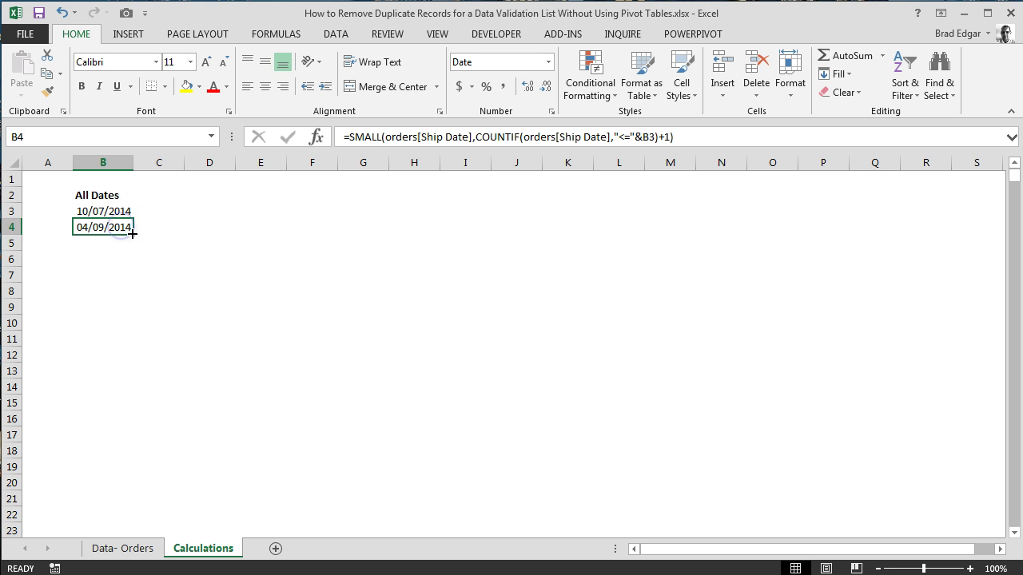
pyautogui.moveTo(132, 236); pyautogui.dragTo(126, 537)
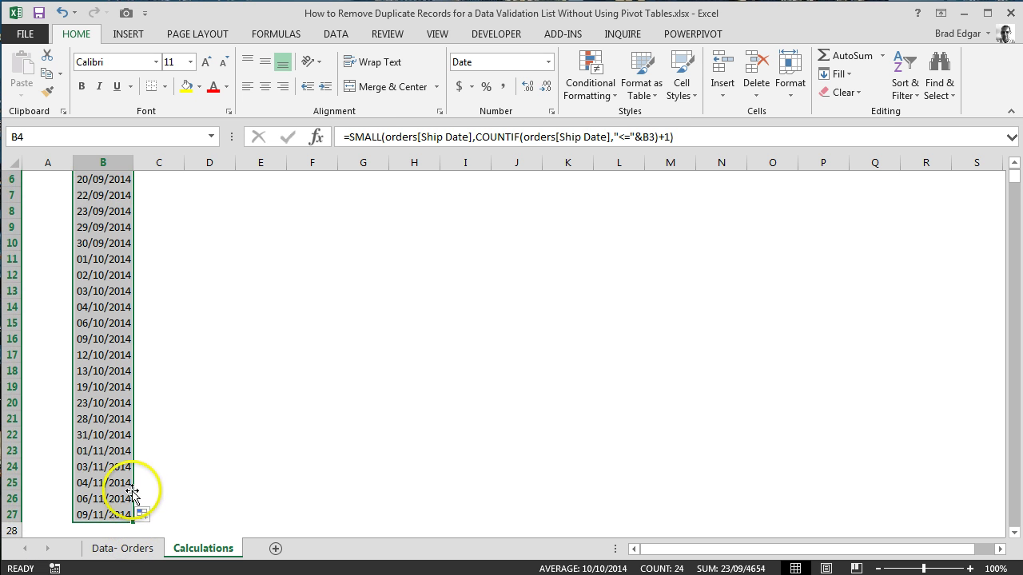
pyautogui.scroll(2, 132, 480)
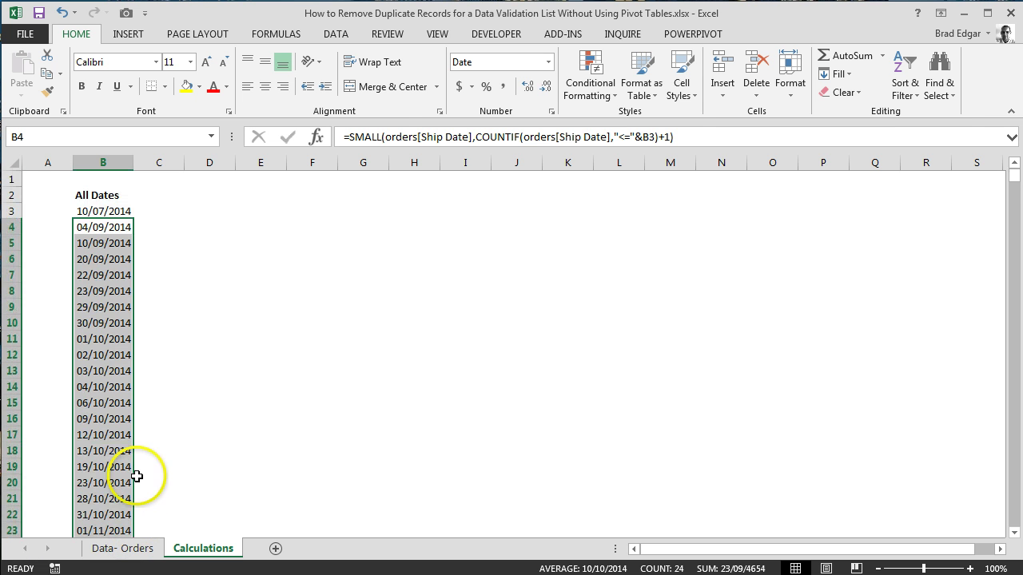
pyautogui.click(115, 241)
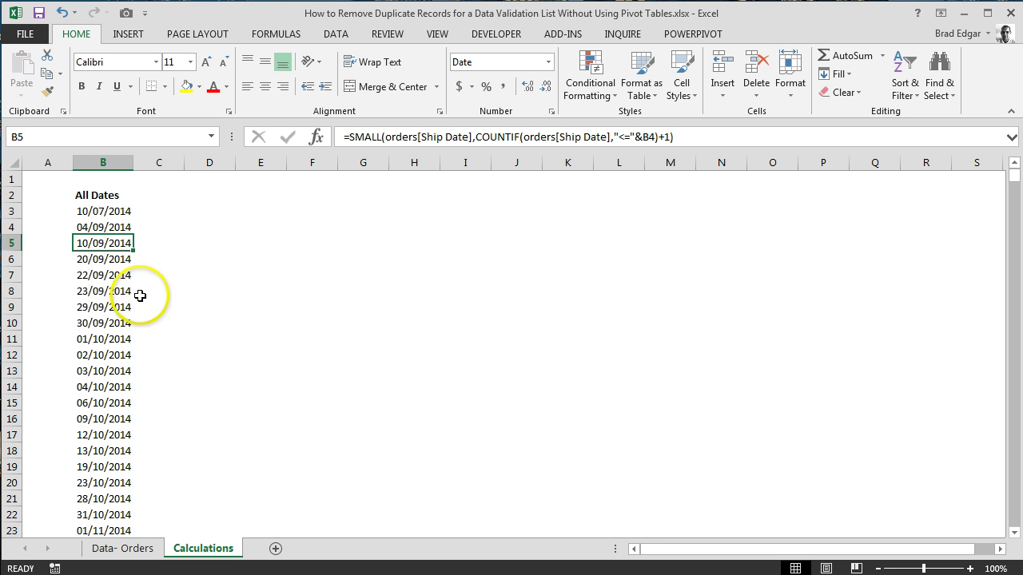
pyautogui.click(281, 34)
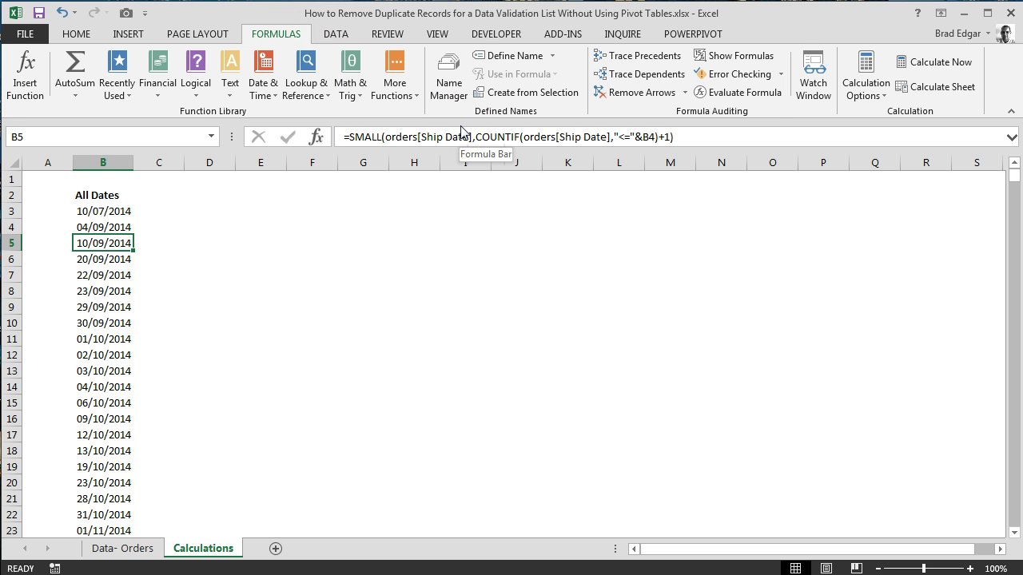
pyautogui.click(748, 93)
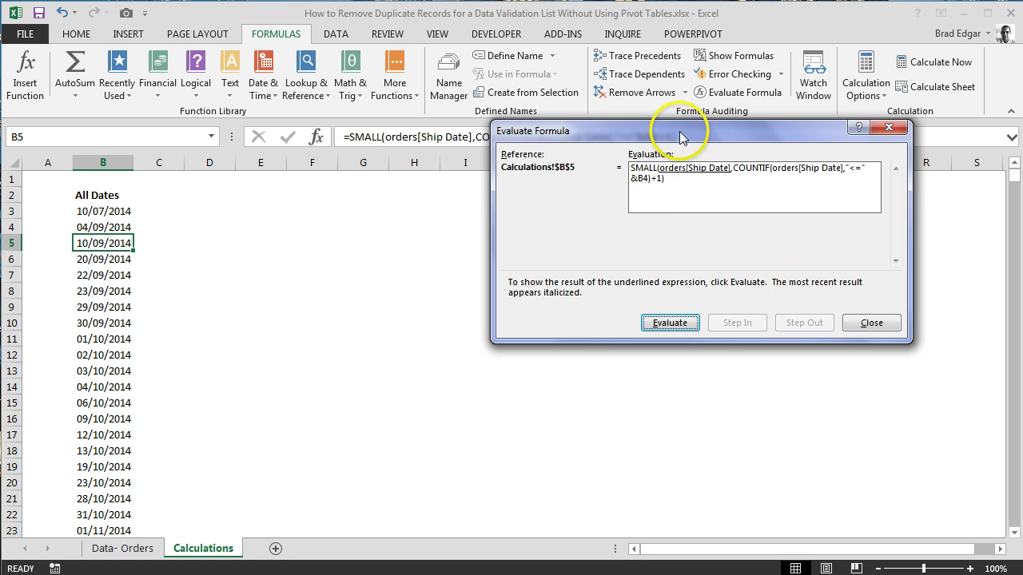
pyautogui.moveTo(680, 137); pyautogui.dragTo(491, 136)
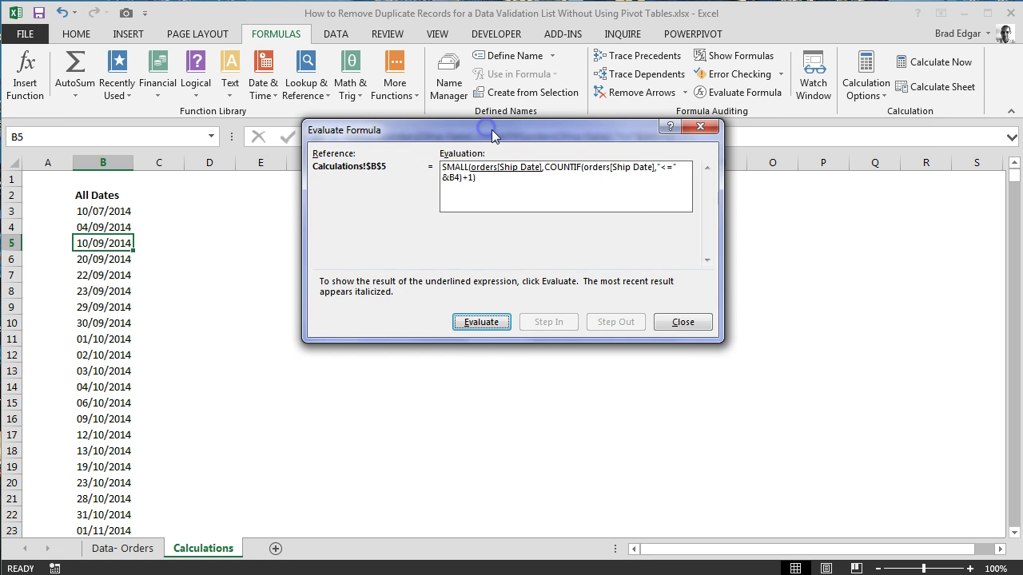
pyautogui.click(482, 322)
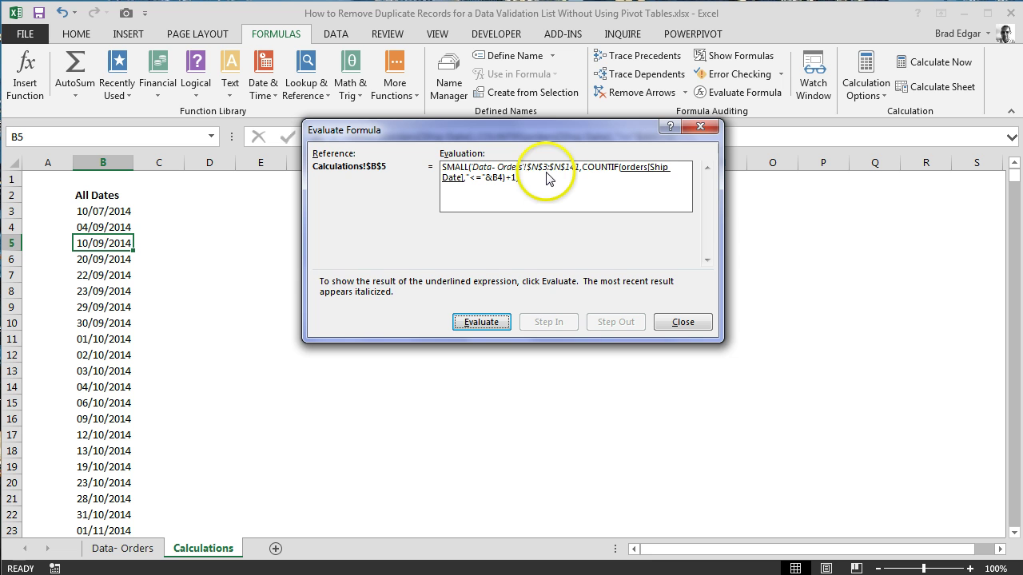
pyautogui.click(481, 322)
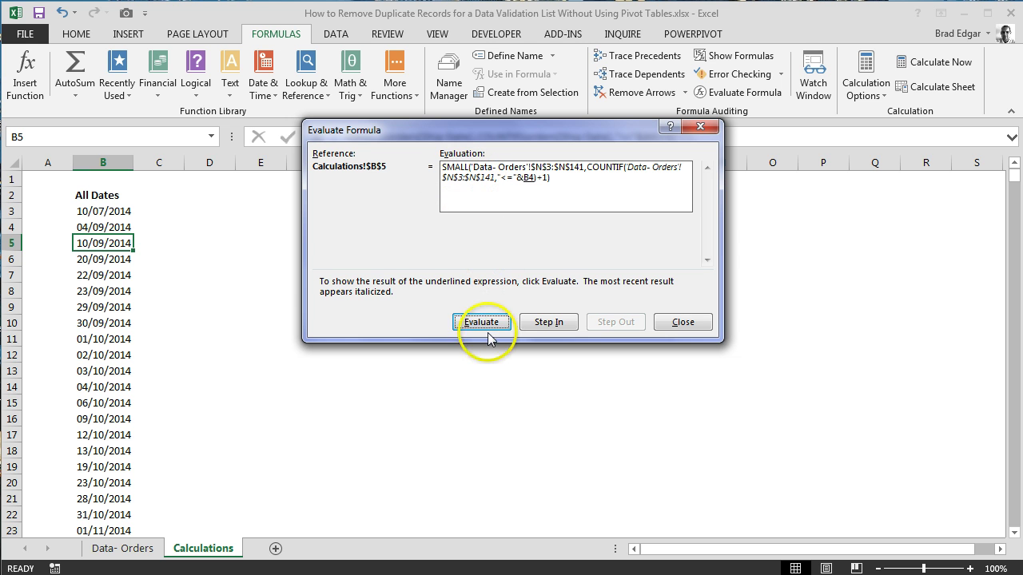
pyautogui.click(483, 323)
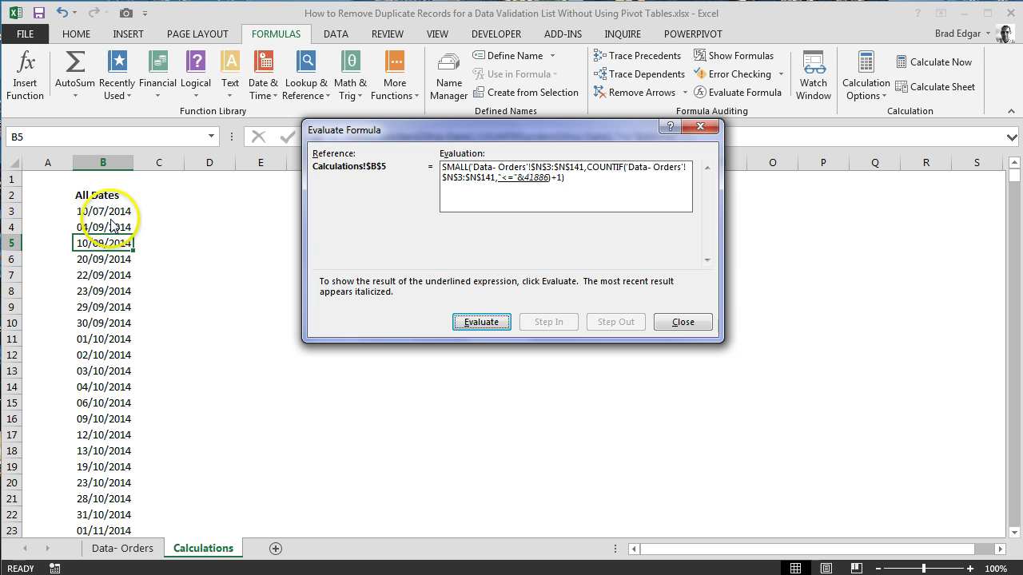
pyautogui.click(496, 324)
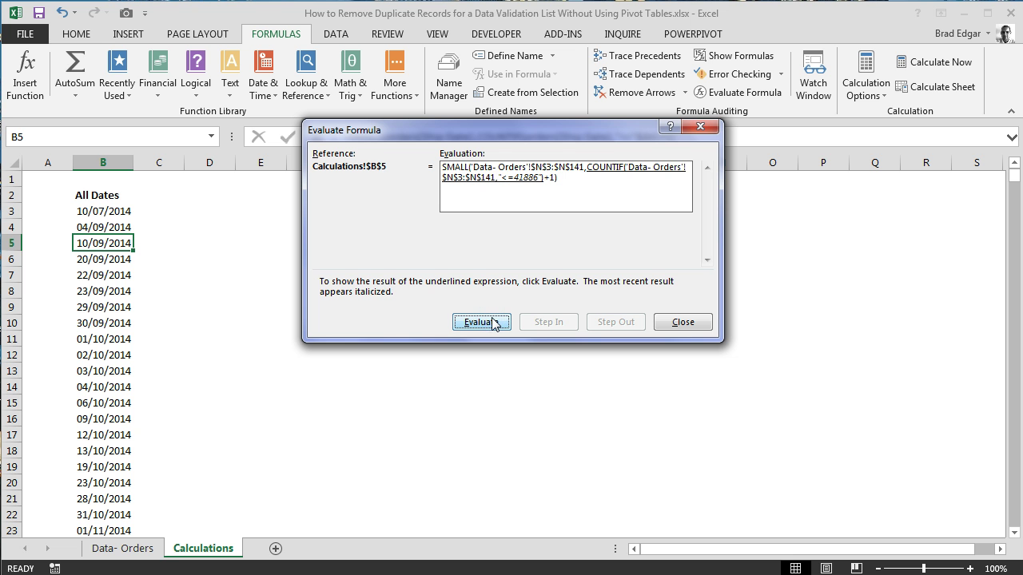
pyautogui.click(495, 324)
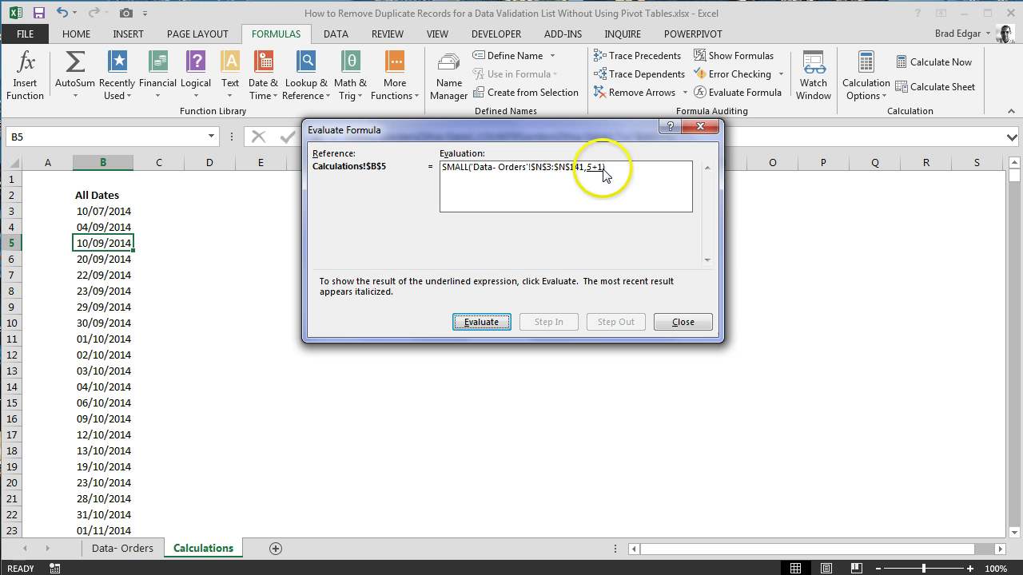
pyautogui.click(683, 322)
pyautogui.click(128, 257)
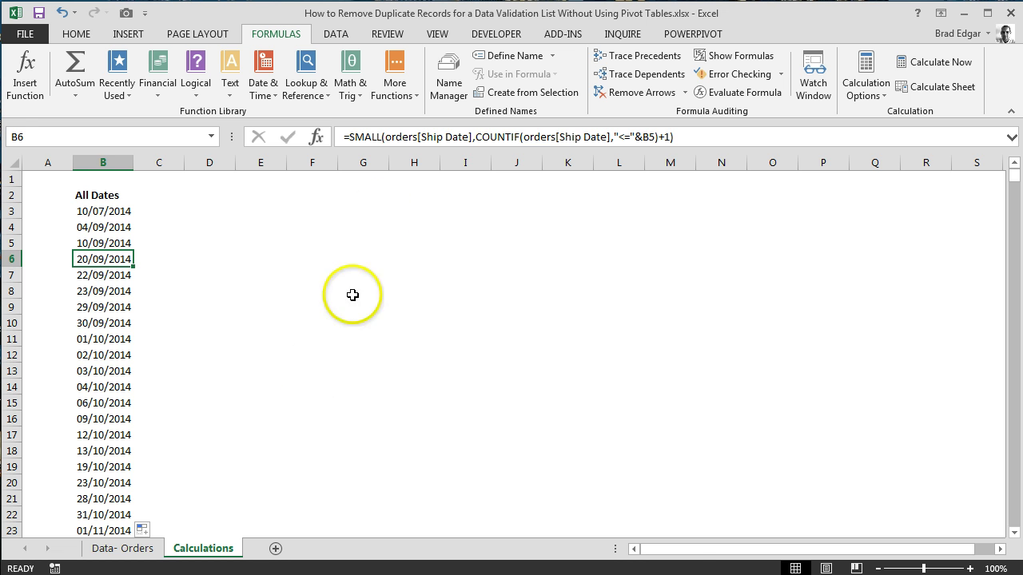
pyautogui.click(124, 550)
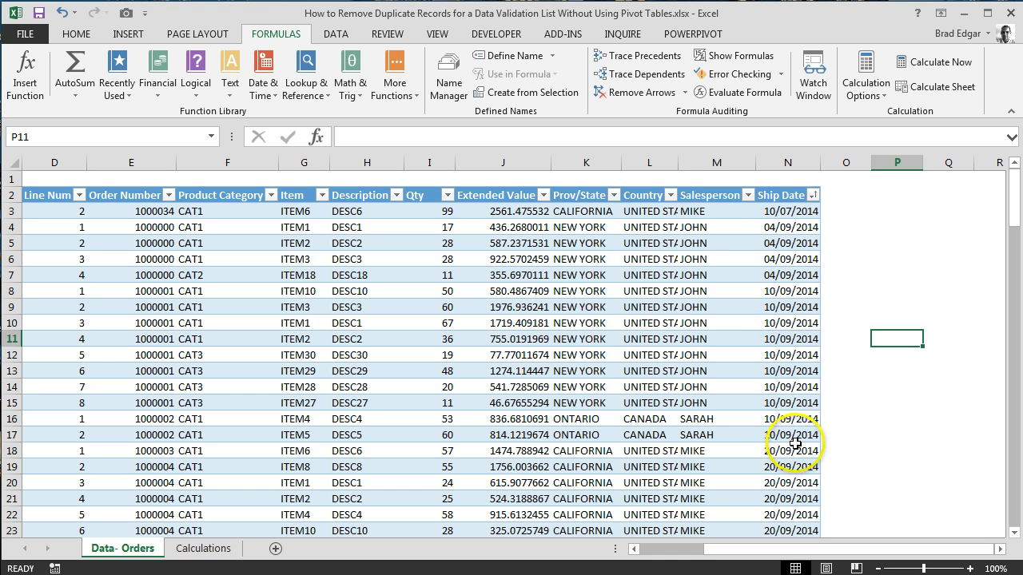
pyautogui.moveTo(787, 436); pyautogui.dragTo(780, 211)
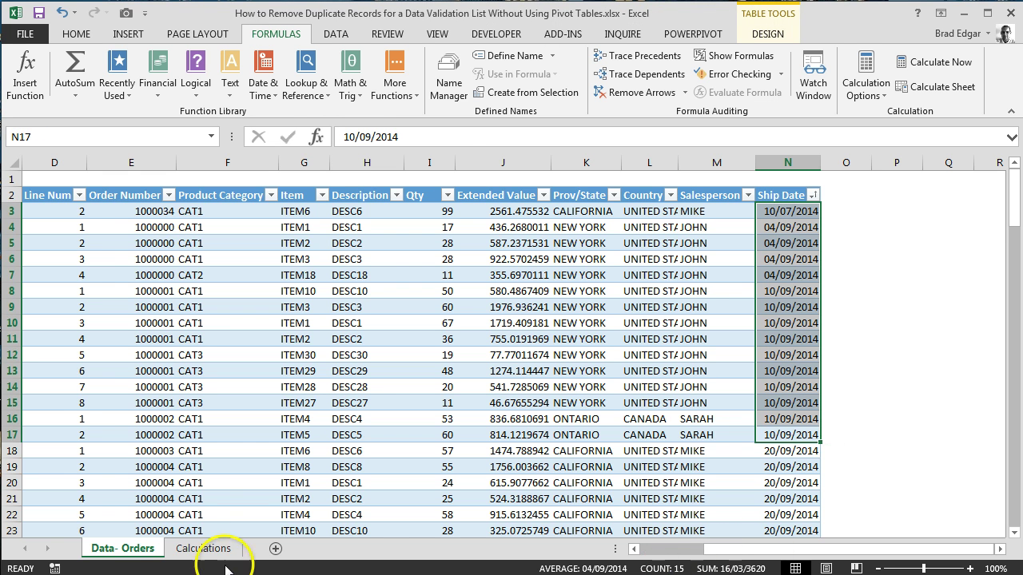
pyautogui.click(203, 550)
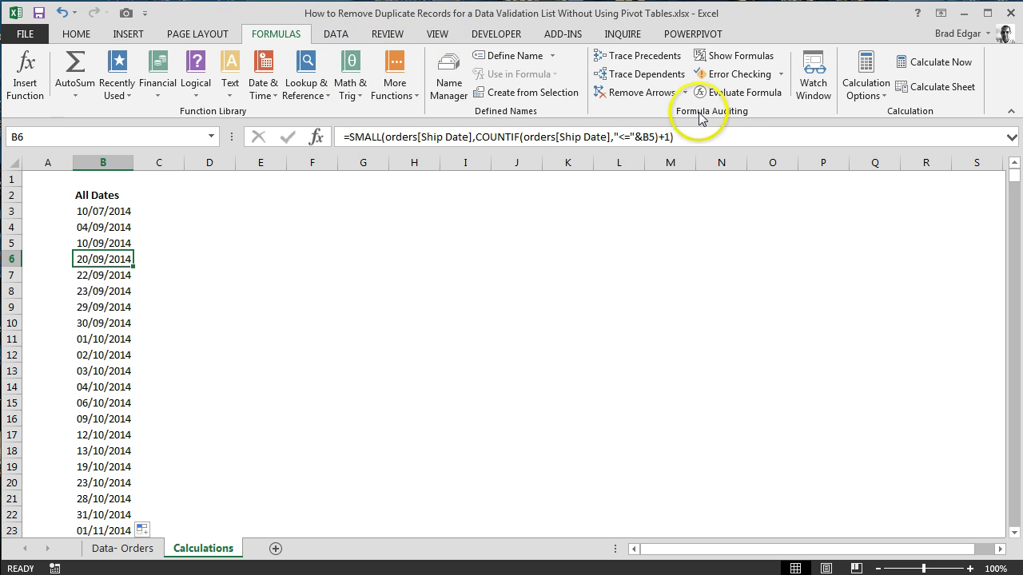
pyautogui.click(730, 93)
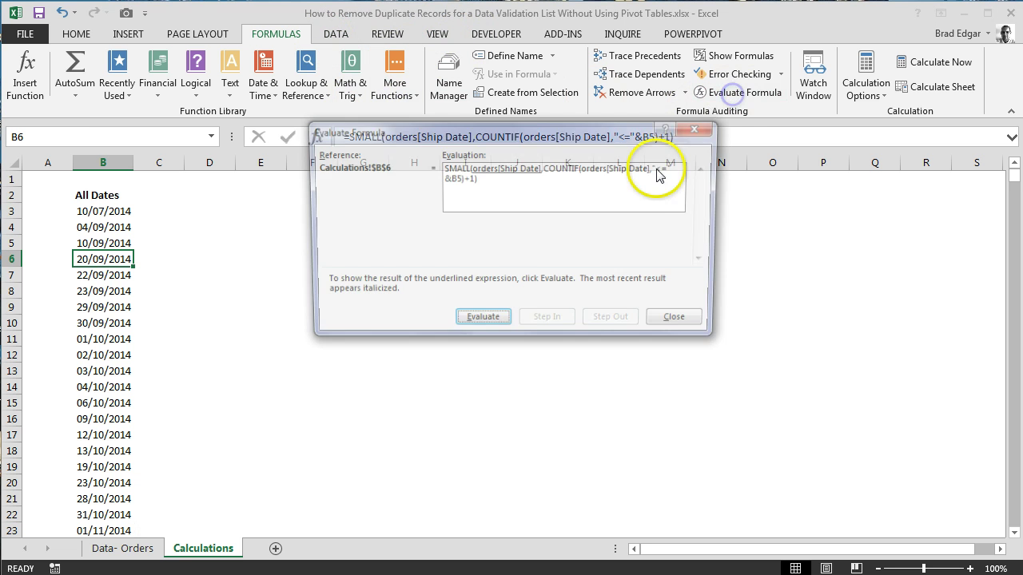
pyautogui.click(482, 326)
pyautogui.click(482, 326)
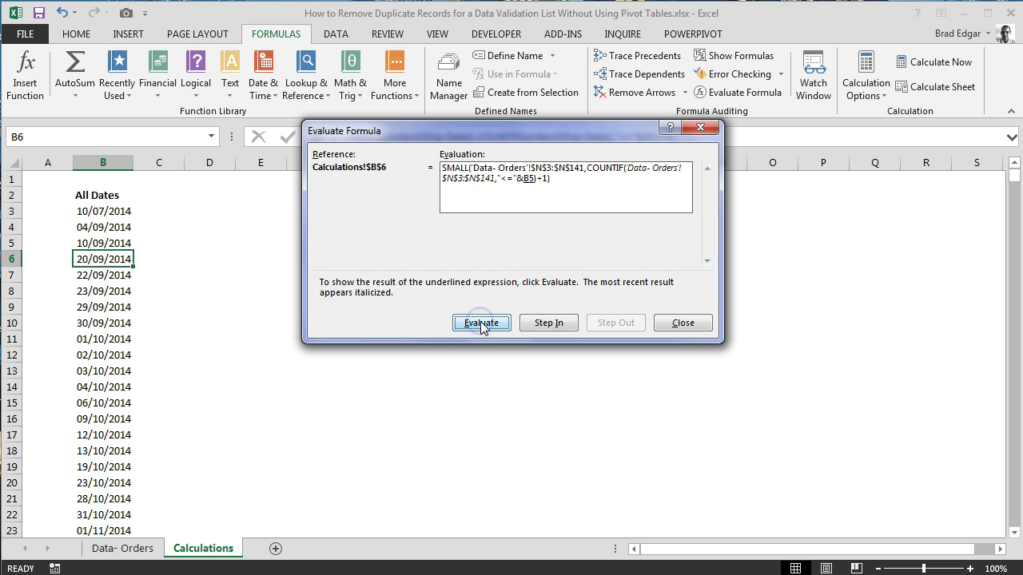
pyautogui.click(482, 324)
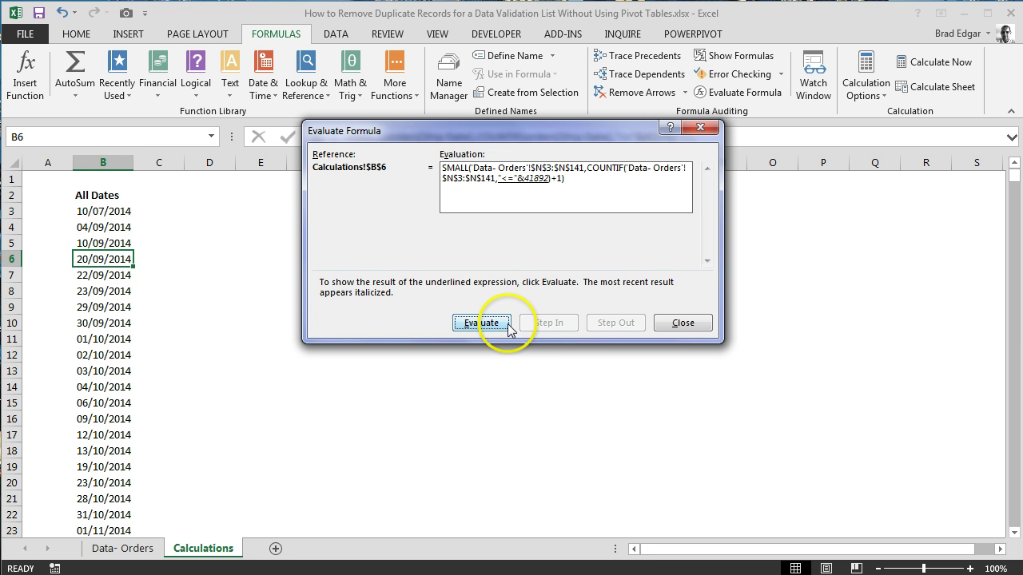
pyautogui.click(482, 323)
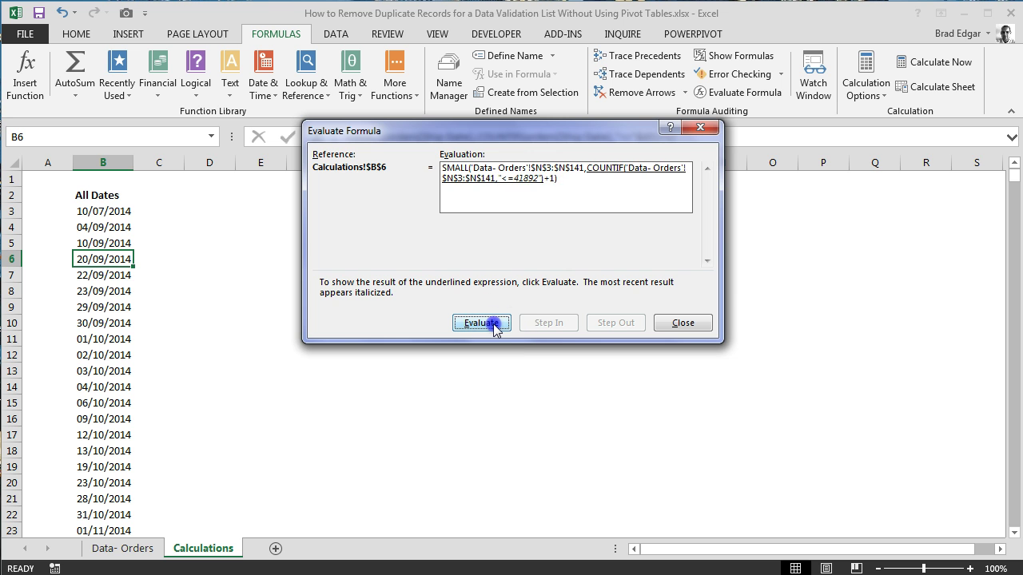
pyautogui.click(483, 323)
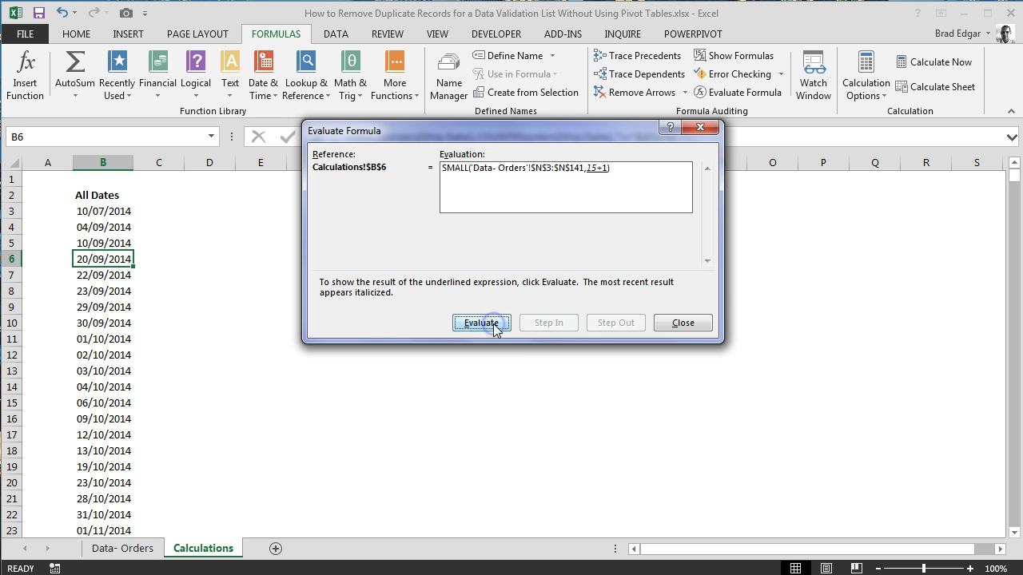
pyautogui.click(601, 175)
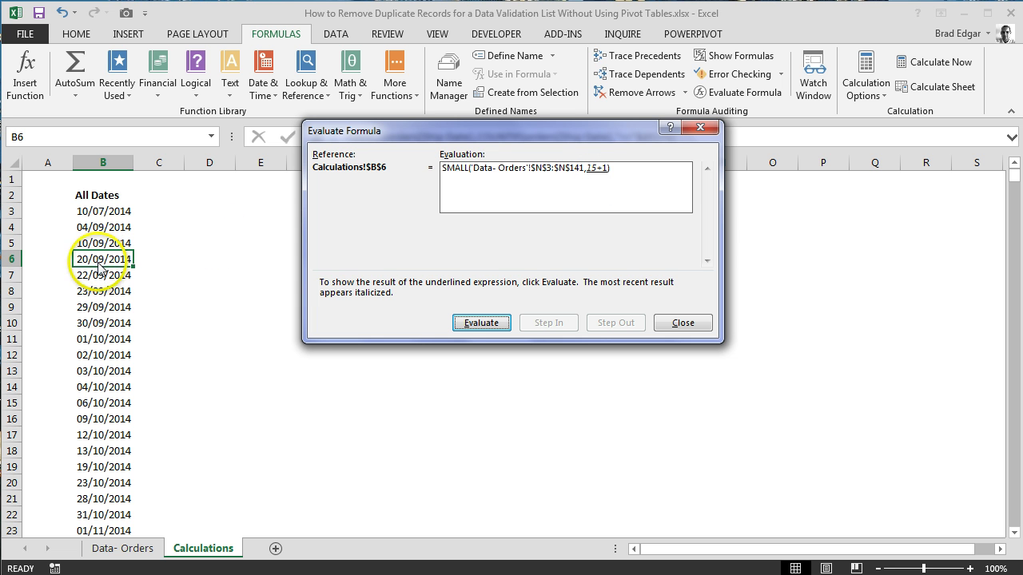
pyautogui.click(473, 331)
pyautogui.click(481, 325)
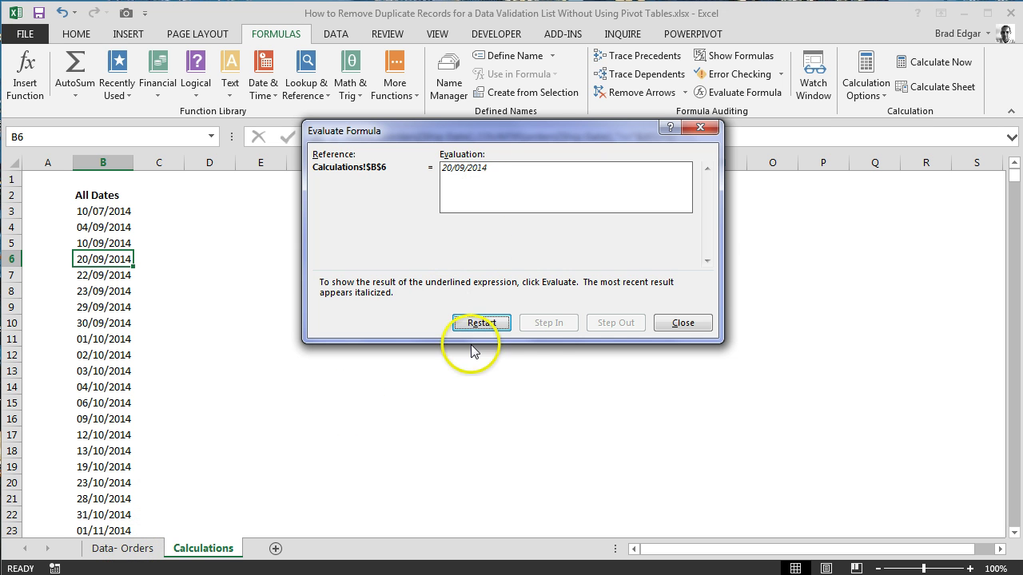
pyautogui.click(684, 322)
pyautogui.click(130, 548)
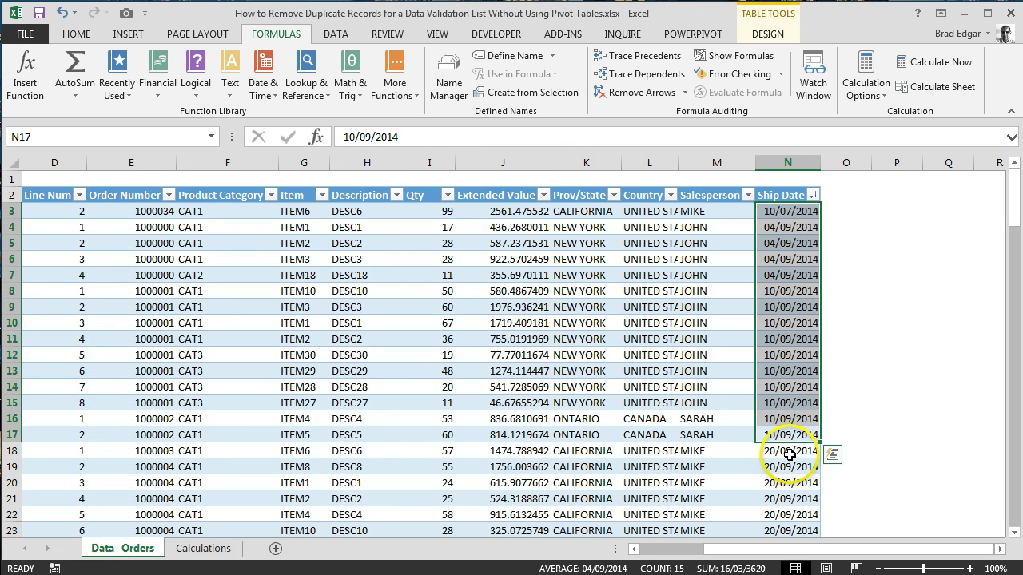
# Step: Fill B6's formula down to B78 and inspect the #NUM! error in B34 after 03/01/2015
pyautogui.moveTo(788, 452); pyautogui.dragTo(789, 214)
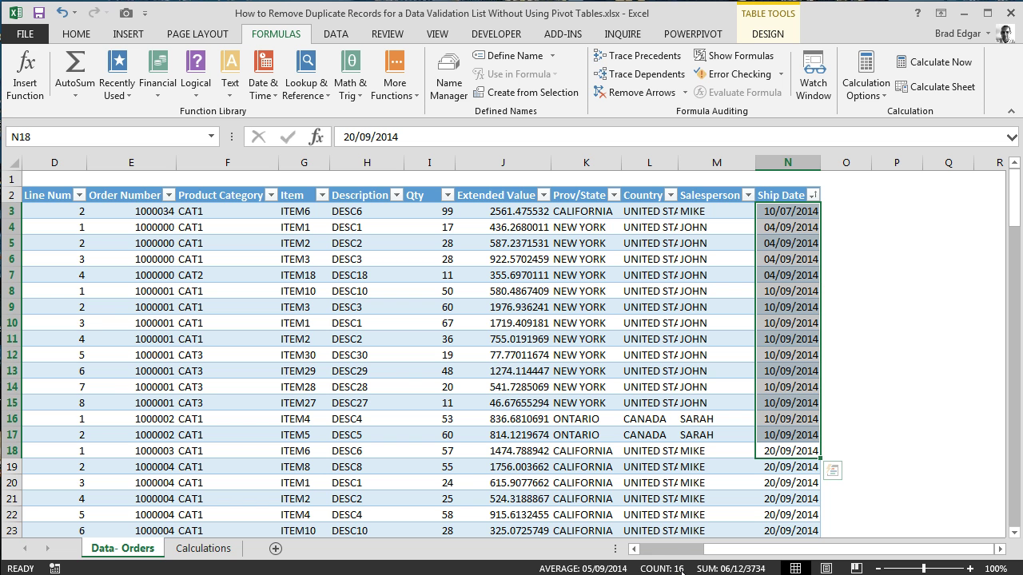
pyautogui.click(204, 548)
pyautogui.scroll(-2, 137, 366)
pyautogui.scroll(2, 120, 320)
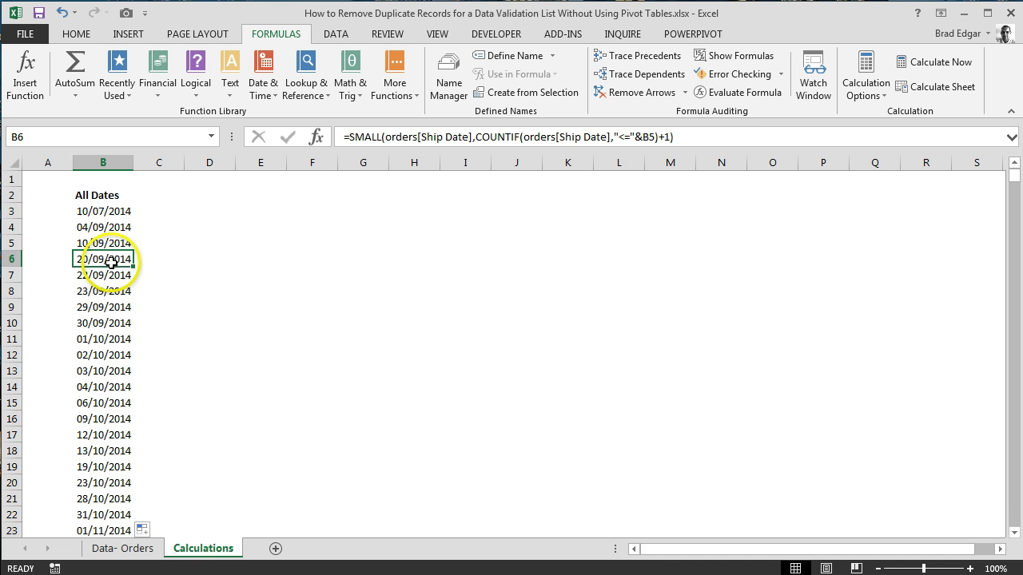
pyautogui.moveTo(111, 262); pyautogui.dragTo(165, 381)
pyautogui.scroll(17, 164, 381)
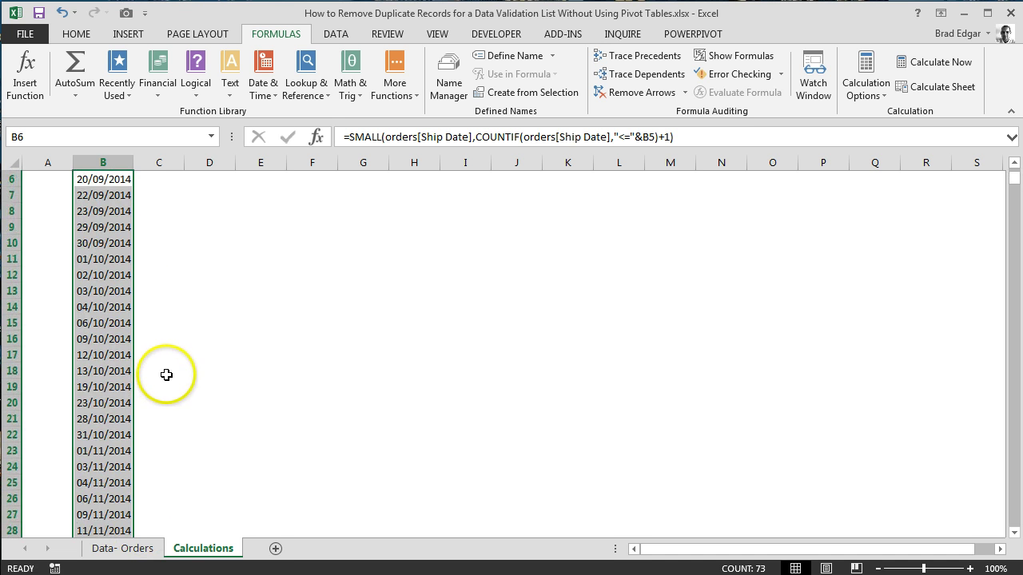
pyautogui.scroll(2, 166, 375)
pyautogui.scroll(-7, 114, 367)
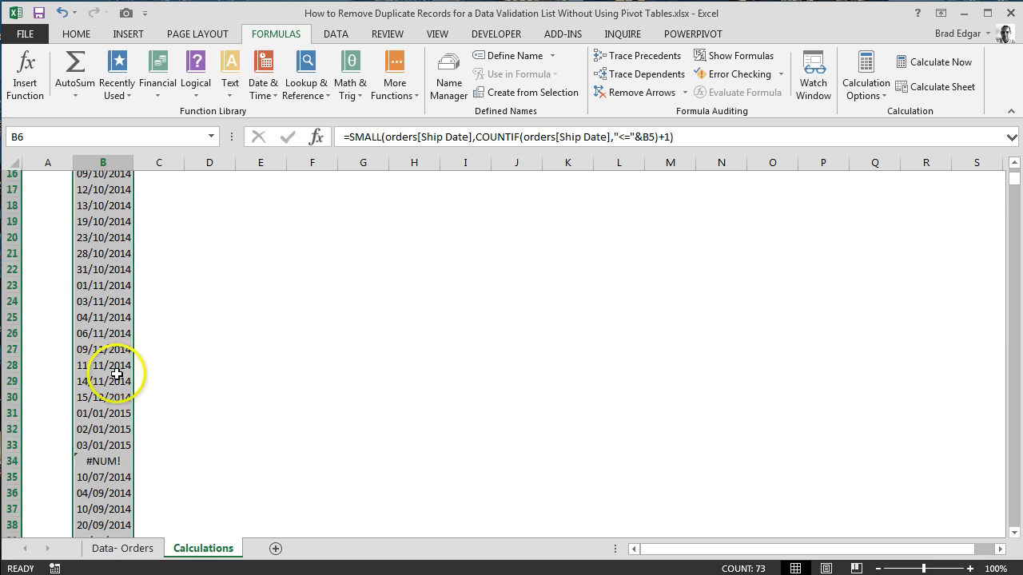
pyautogui.click(104, 370)
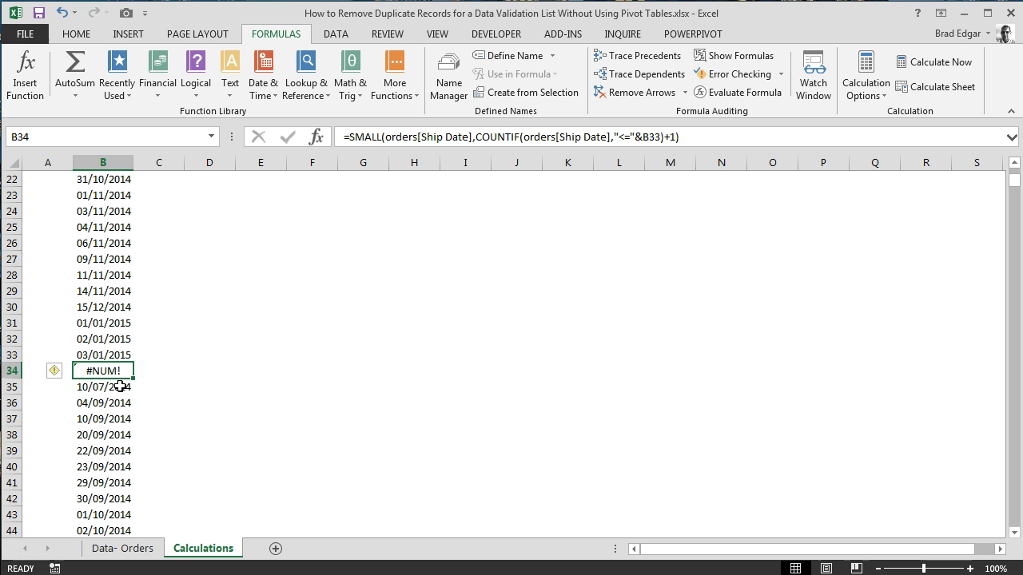
pyautogui.click(120, 388)
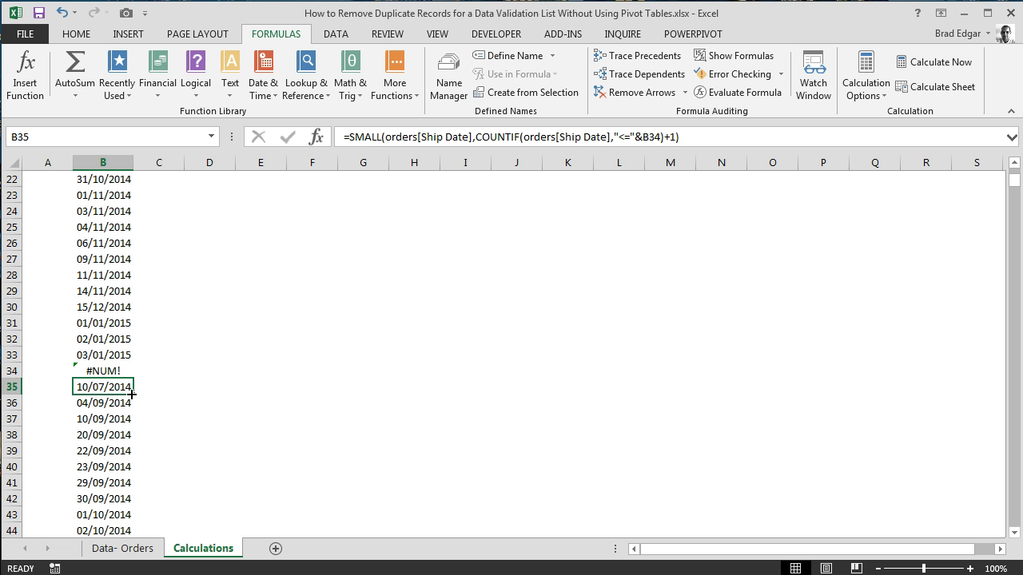
pyautogui.click(90, 370)
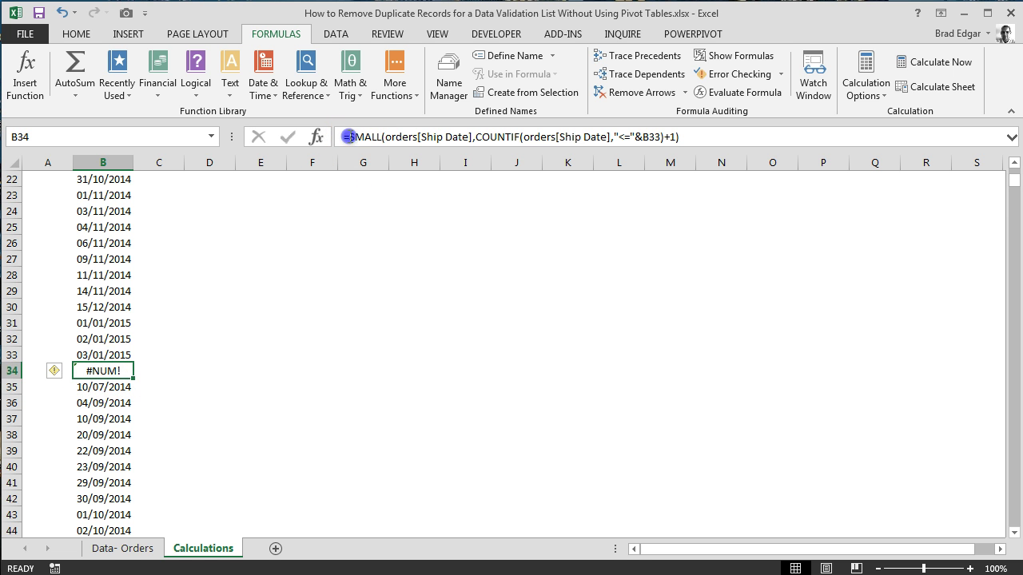
# Step: Wrap B4's formula as =IFERROR(SMALL(...),"")
pyautogui.click(349, 137)
pyautogui.write('ifer')
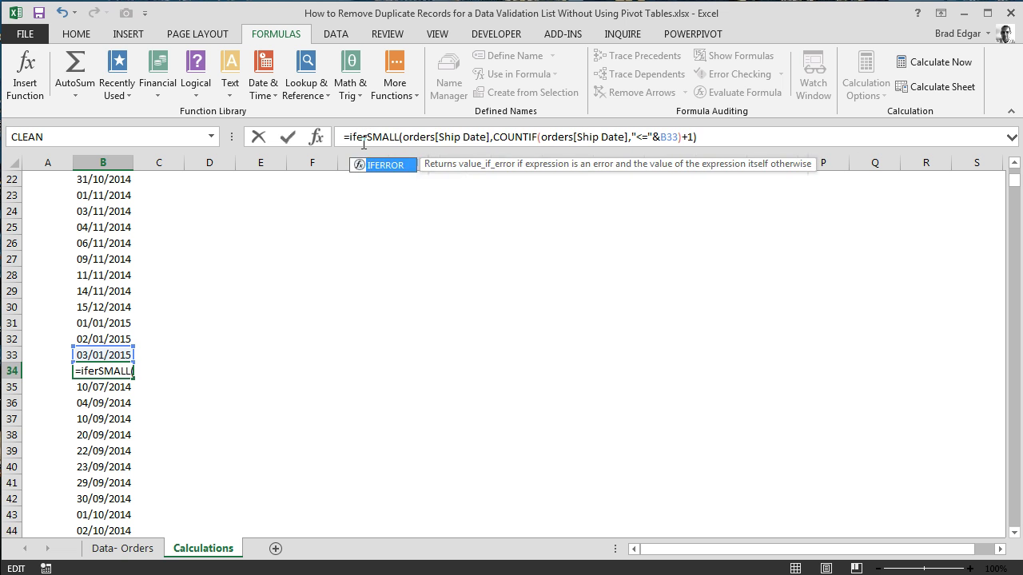
pyautogui.press('Escape')
pyautogui.press('Escape')
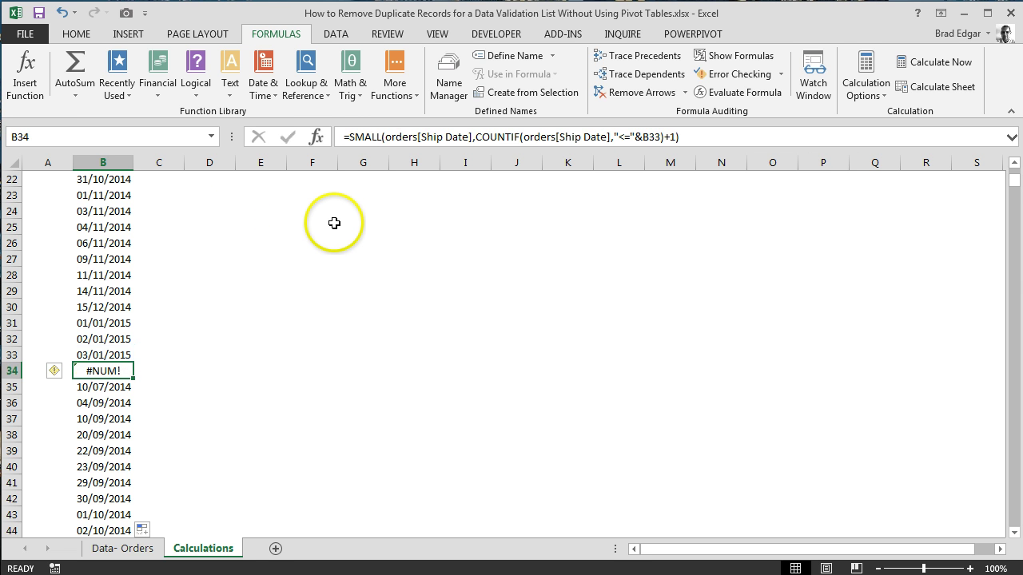
pyautogui.hotkey('ctrl', 'Up')
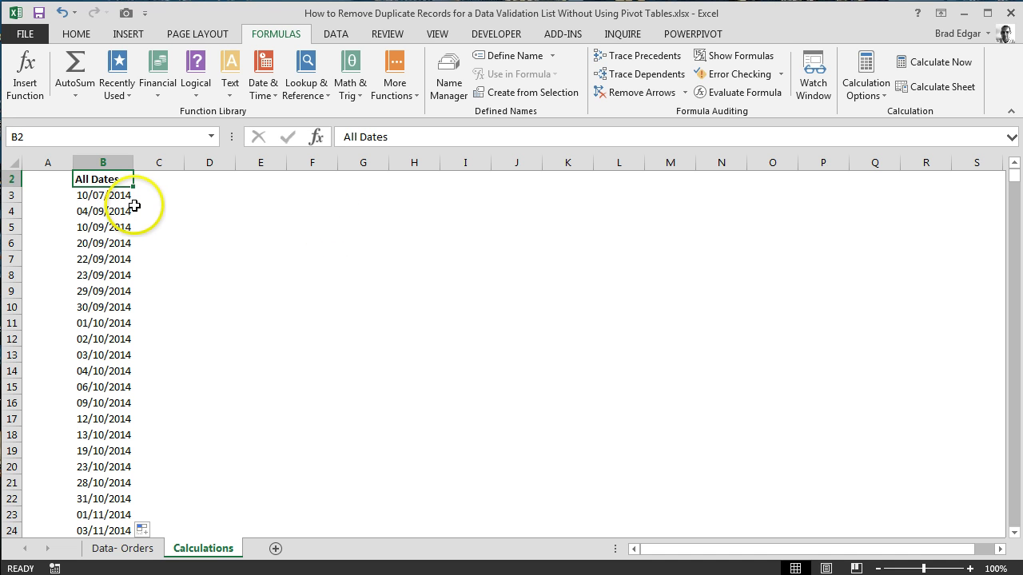
pyautogui.scroll(1, 135, 206)
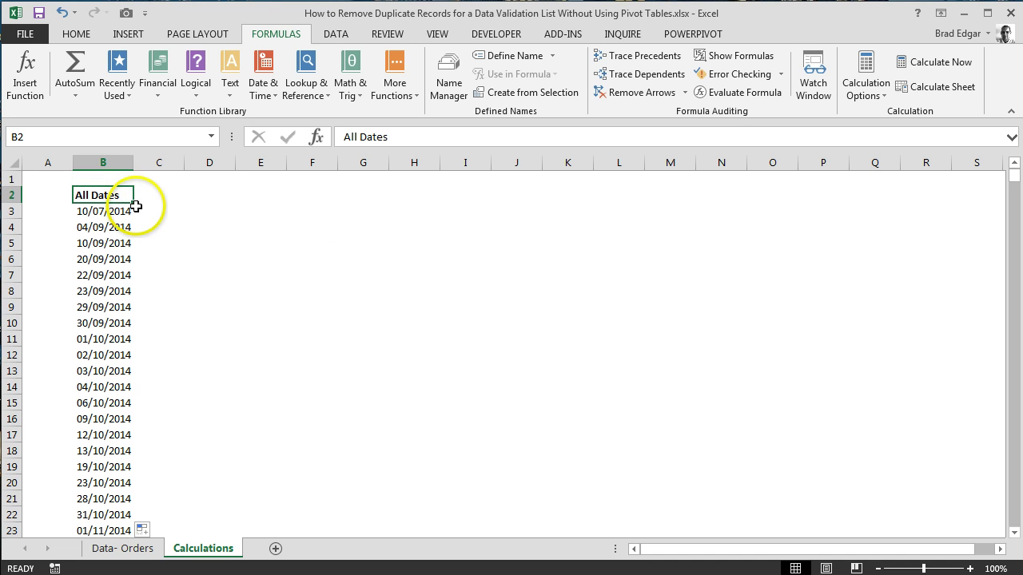
pyautogui.click(115, 227)
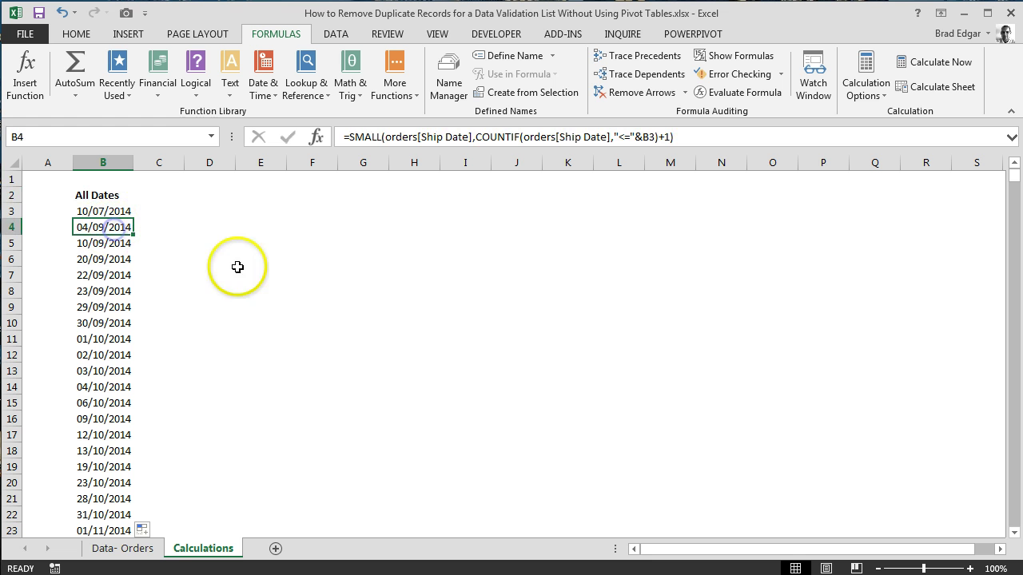
pyautogui.click(351, 136)
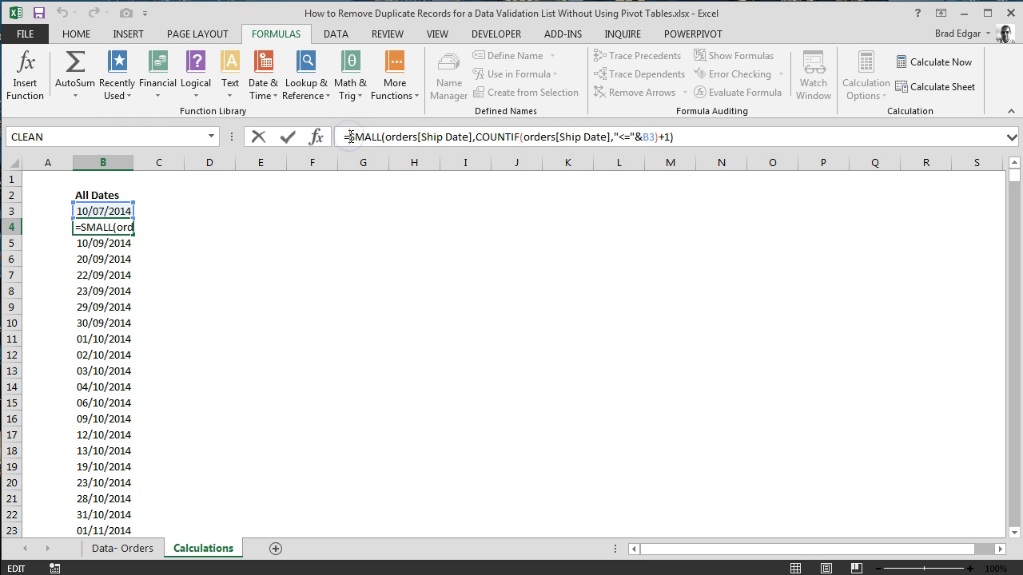
pyautogui.write('iferror(')
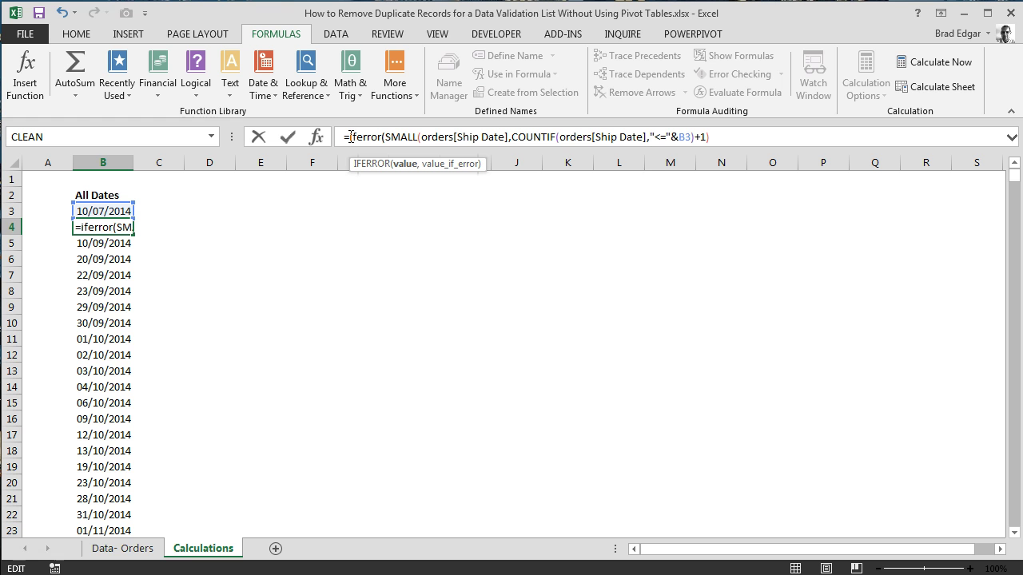
pyautogui.click(721, 138)
pyautogui.write(',')
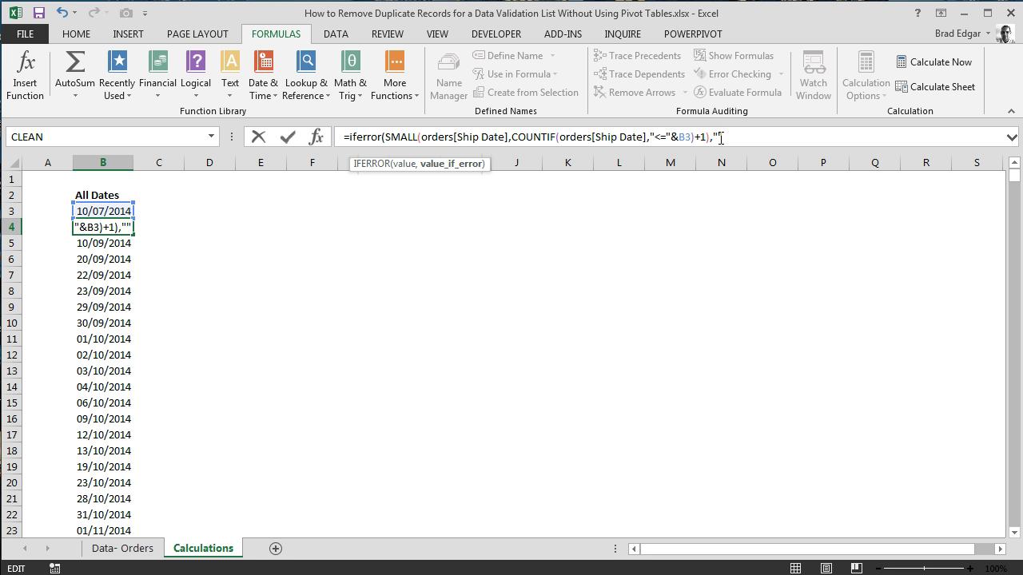
pyautogui.write('"")')
pyautogui.press('Return')
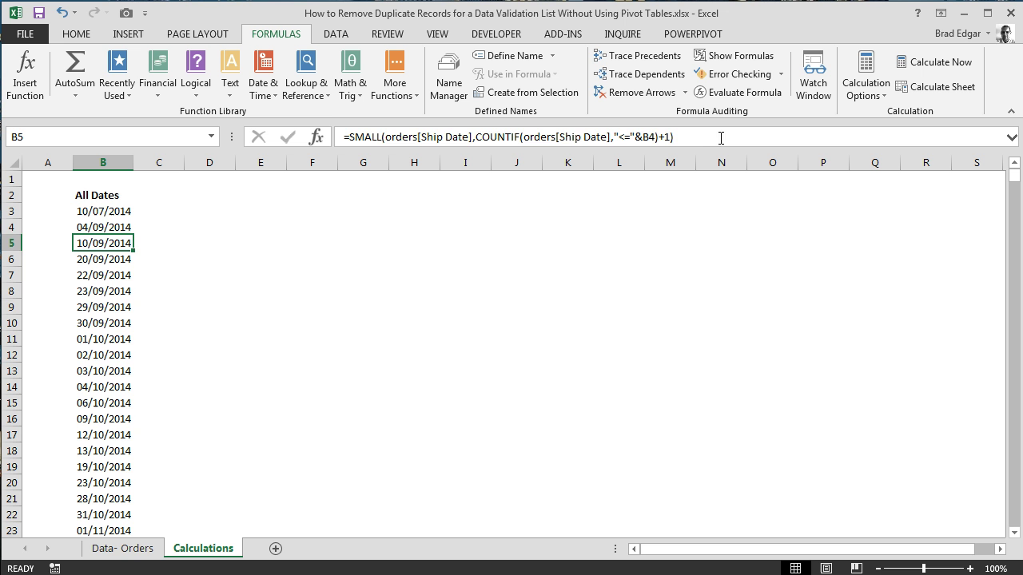
# Step: Copy the IFERROR formula down column B, leaving B34 blank instead of #NUM!
pyautogui.click(116, 225)
pyautogui.doubleClick(135, 233)
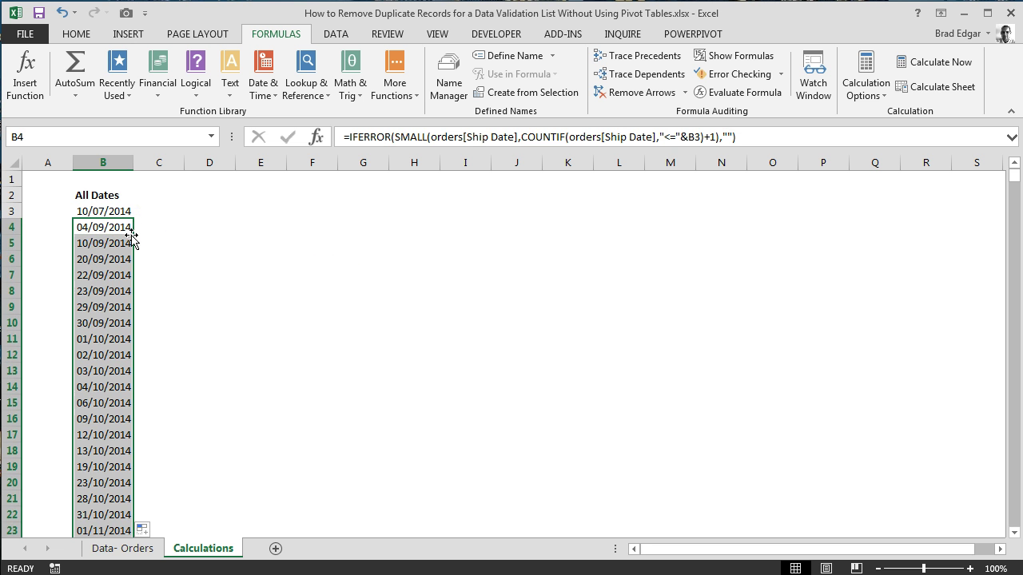
pyautogui.scroll(-9, 112, 264)
pyautogui.click(95, 277)
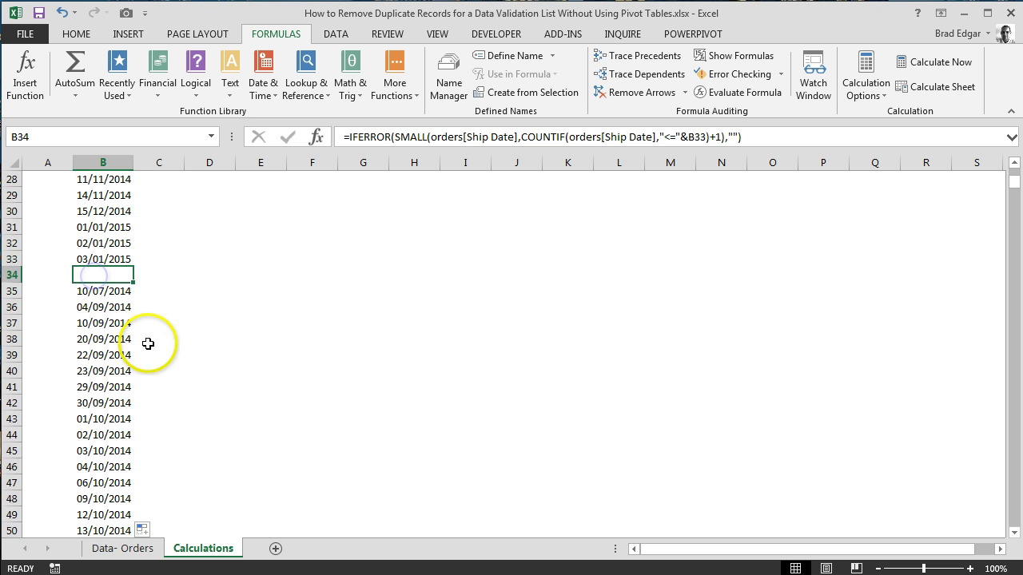
pyautogui.click(114, 294)
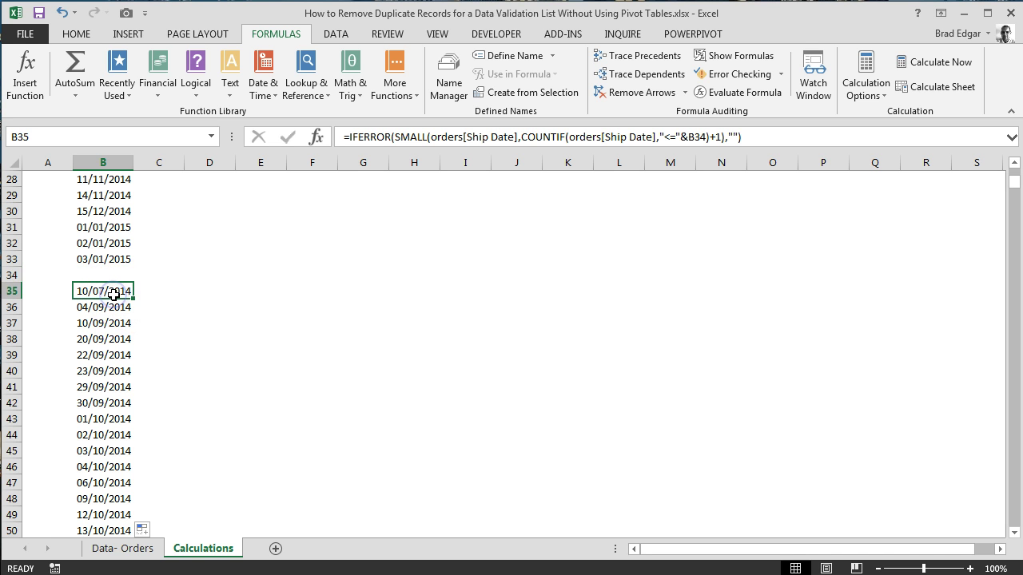
pyautogui.scroll(3, 114, 294)
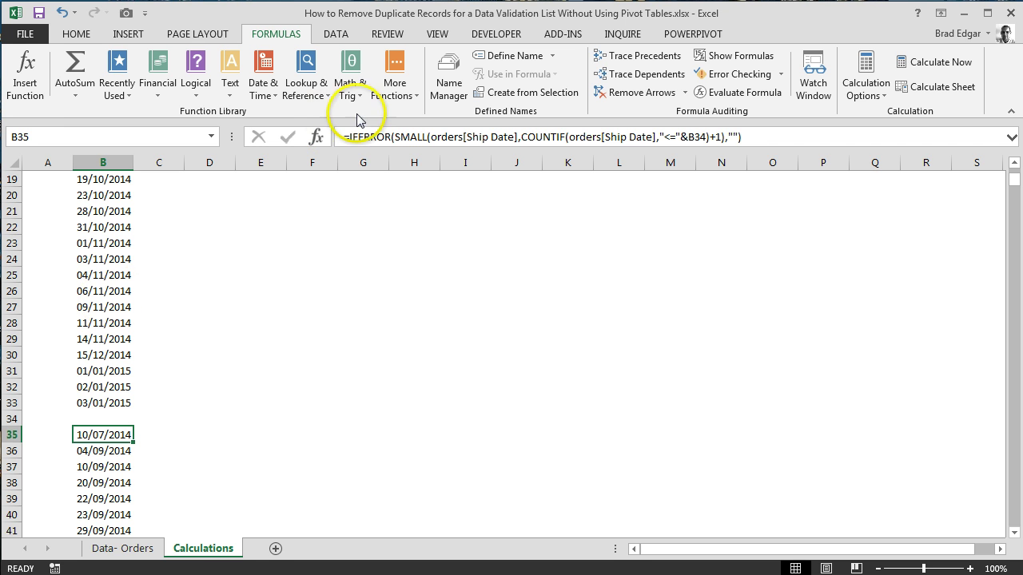
pyautogui.click(107, 417)
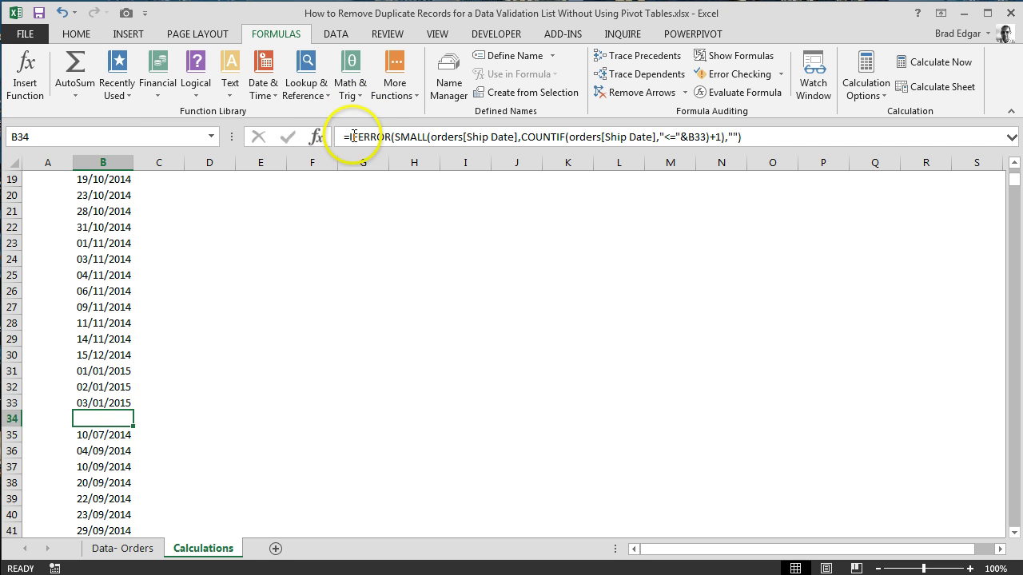
pyautogui.scroll(4, 176, 229)
pyautogui.scroll(2, 175, 230)
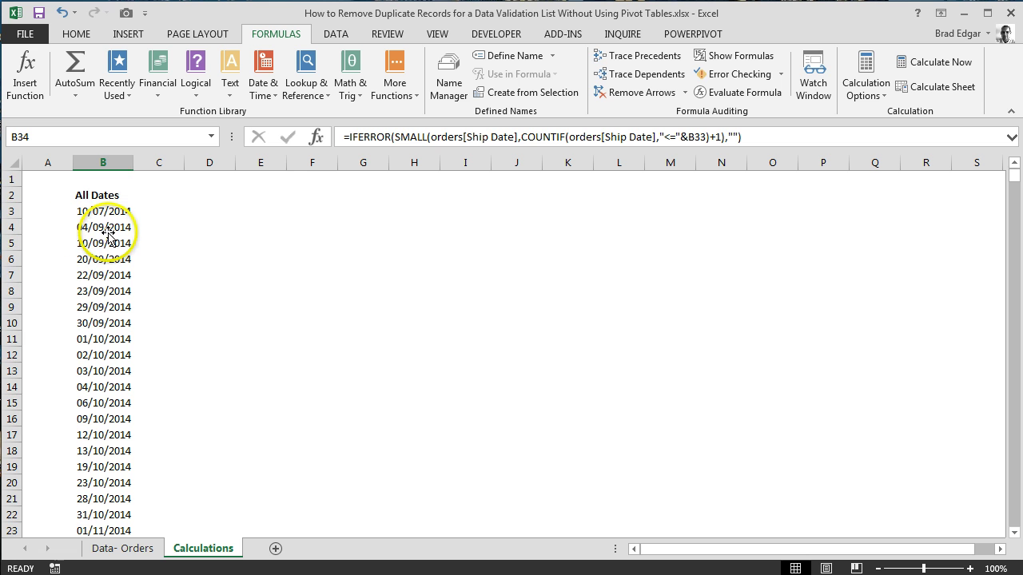
# Step: Change B4 to =IF(B3="","",IFERROR(SMALL(...),"")), still returning 04/09/2014
pyautogui.click(103, 227)
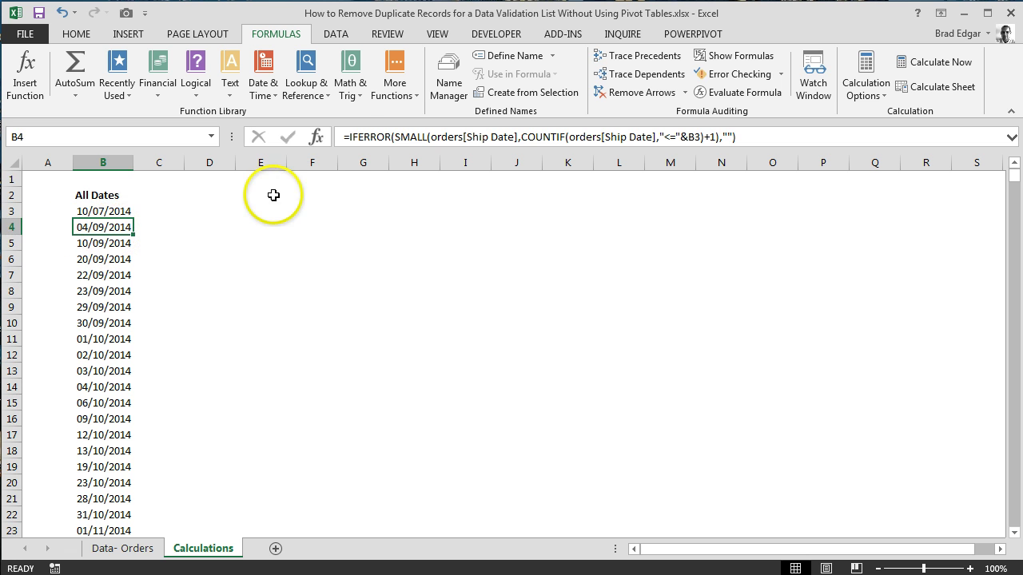
pyautogui.click(355, 138)
pyautogui.hotkey('shift', 'Right')
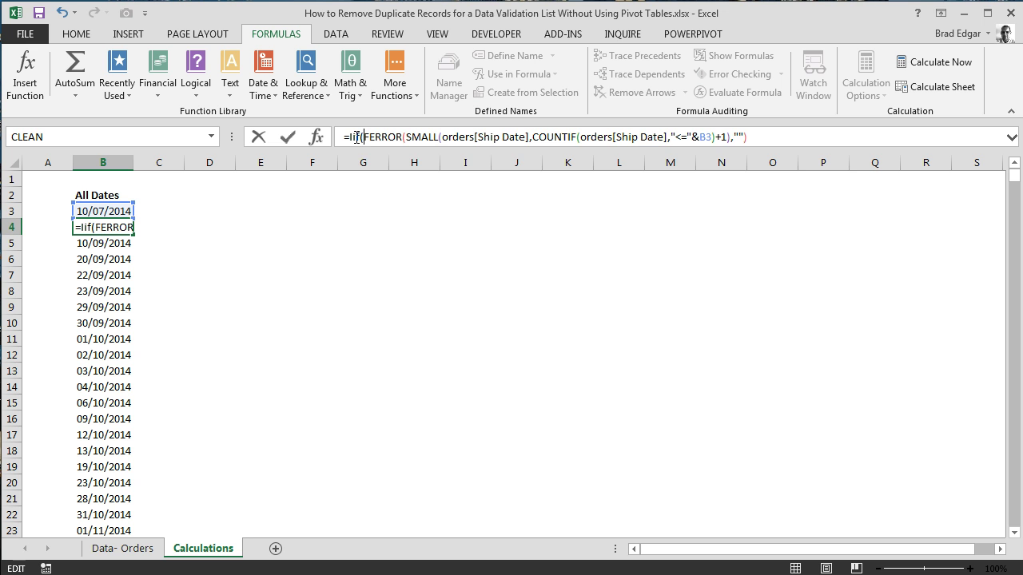
pyautogui.write('if(')
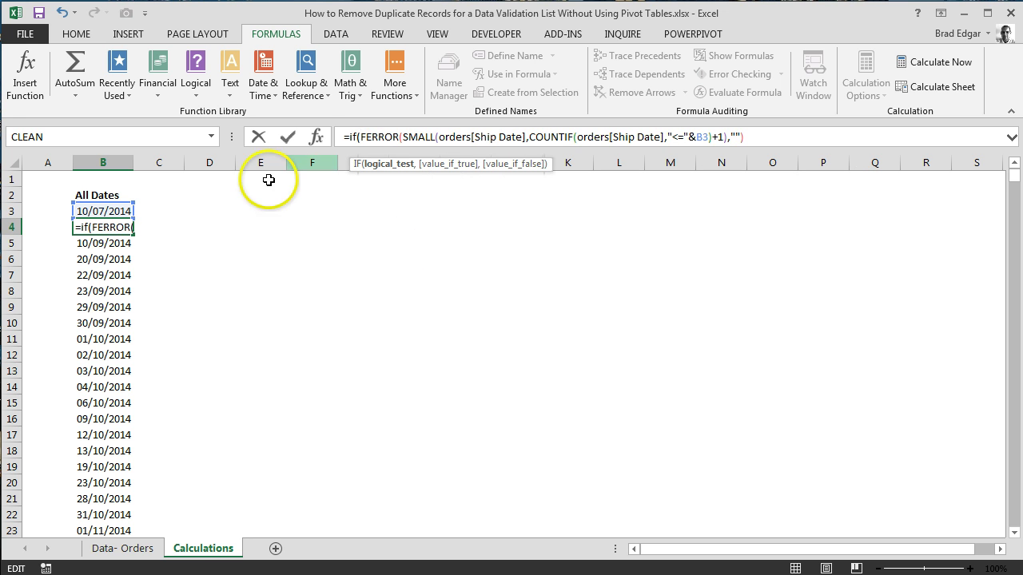
pyautogui.click(117, 209)
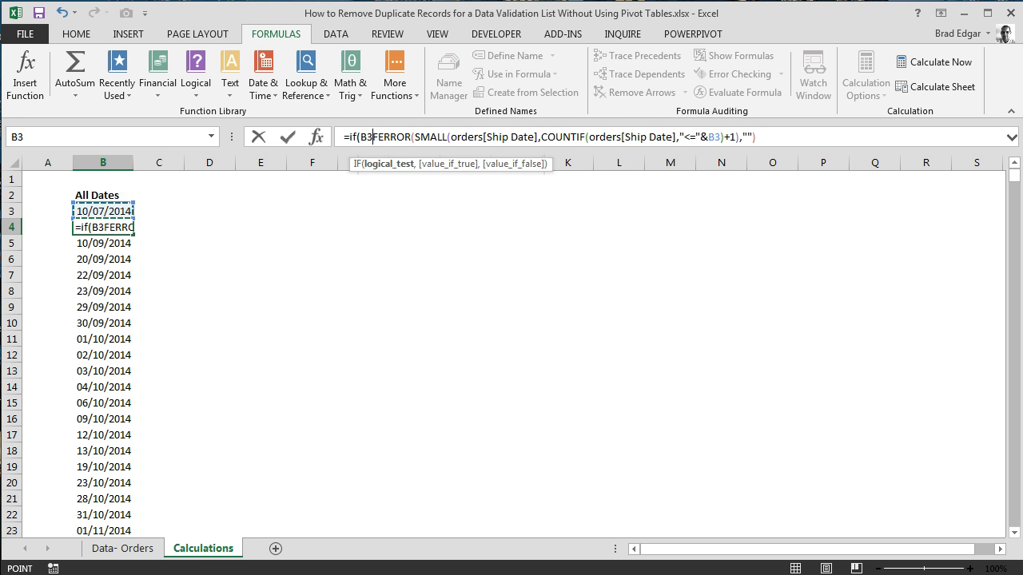
pyautogui.write('=""')
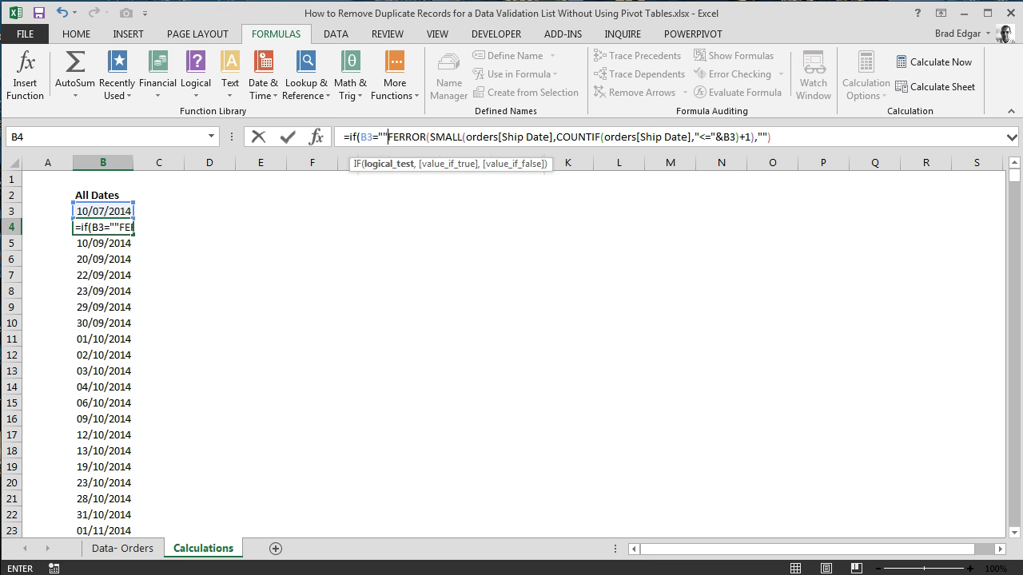
pyautogui.write('I')
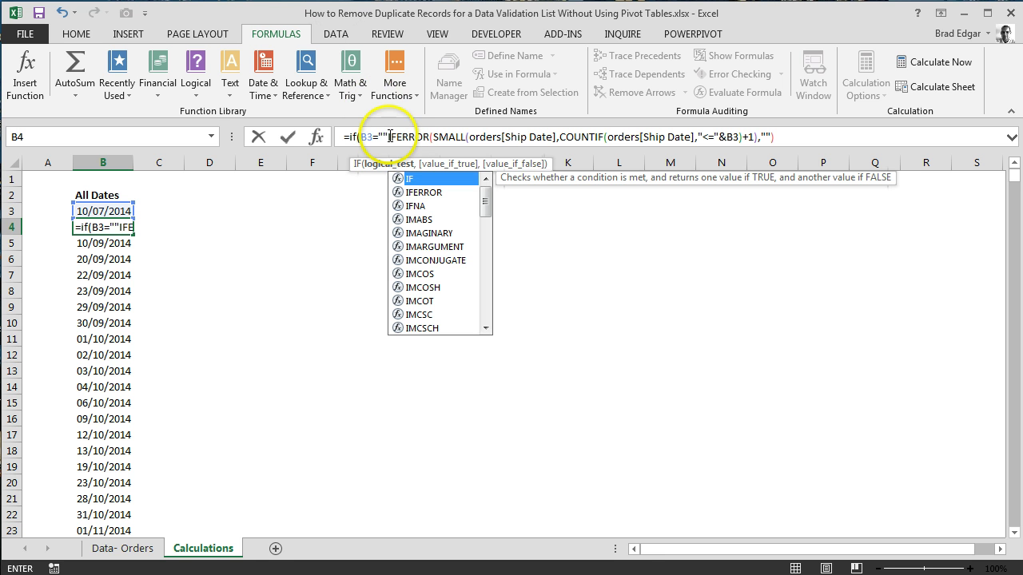
pyautogui.moveTo(380, 138); pyautogui.dragTo(390, 138)
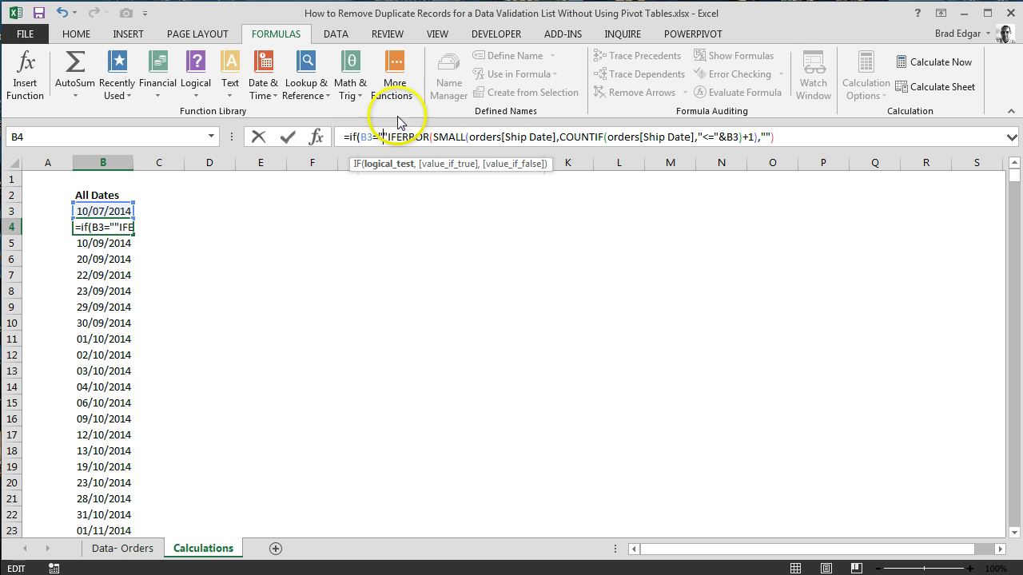
pyautogui.click(385, 136)
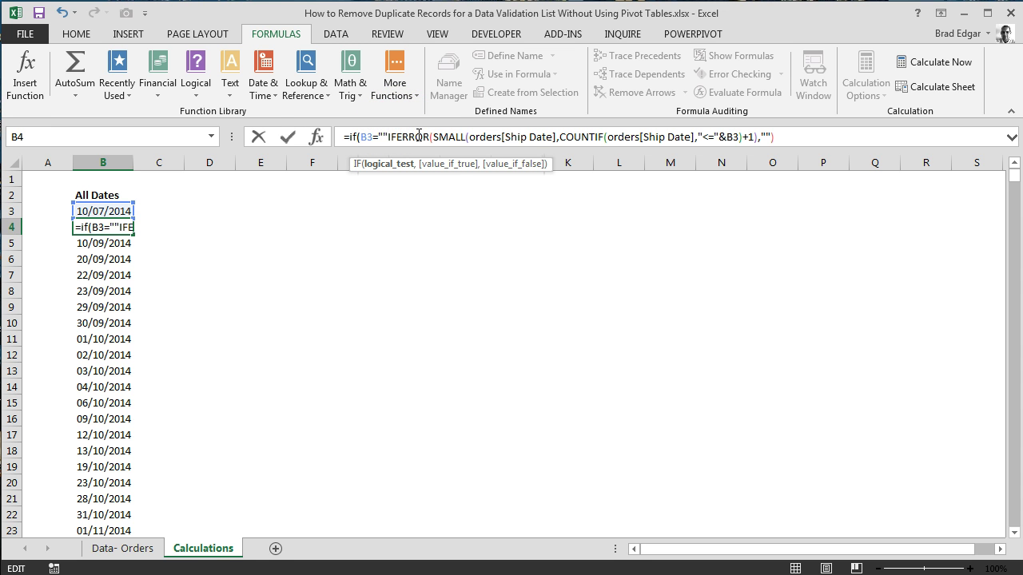
pyautogui.write(',')
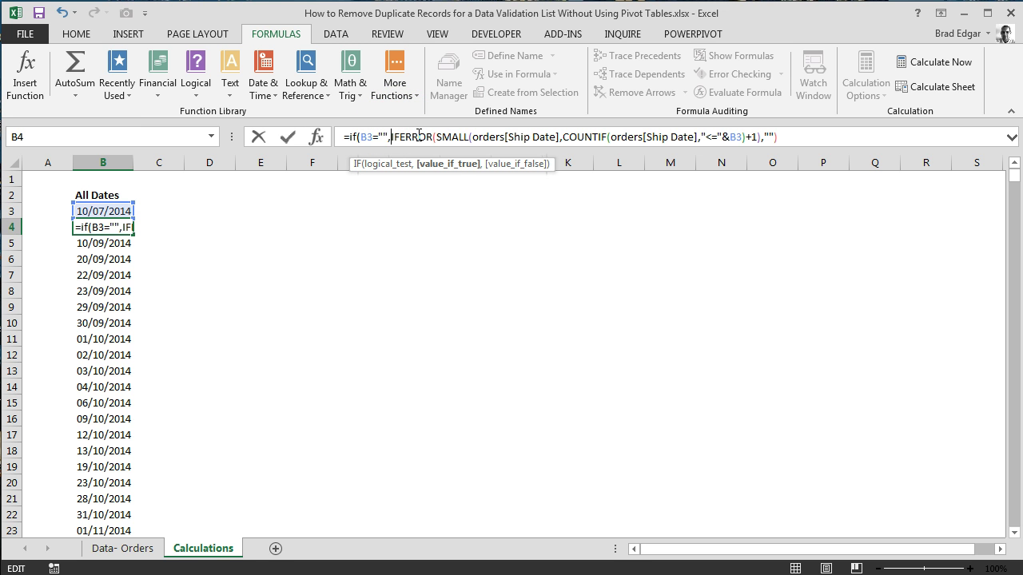
pyautogui.write('""')
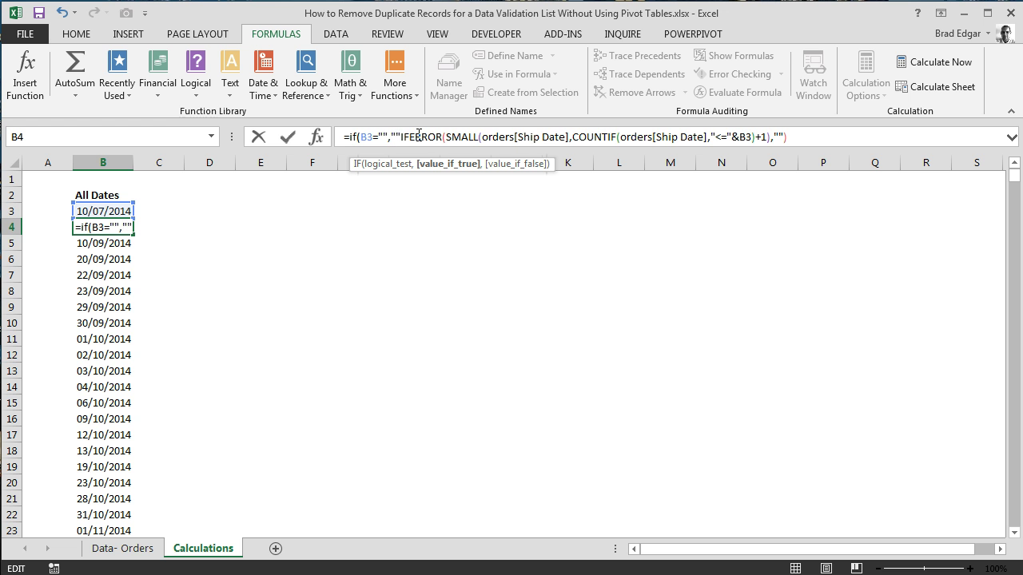
pyautogui.write(',')
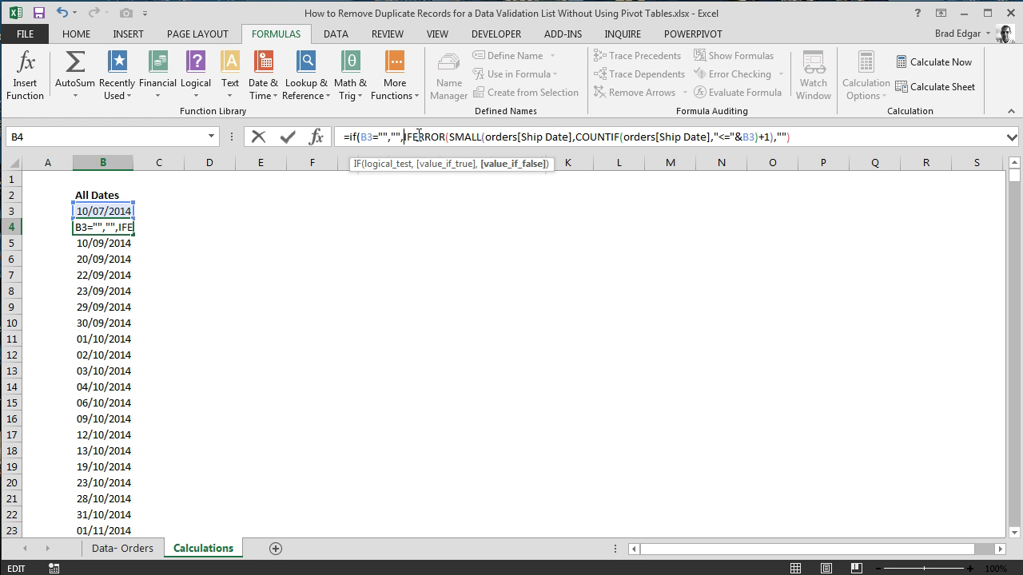
pyautogui.click(804, 143)
pyautogui.write(')')
pyautogui.press('Return')
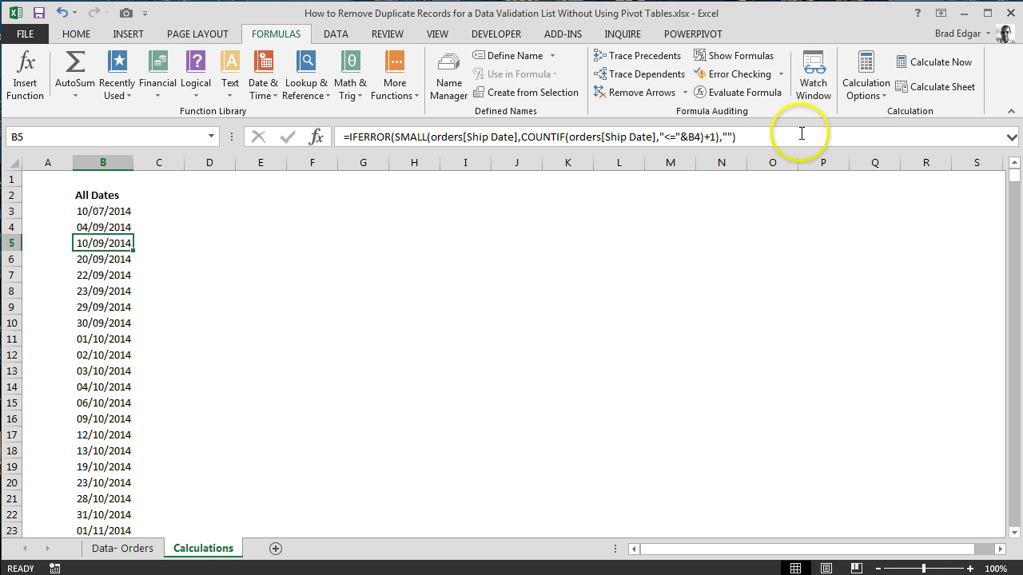
# Step: Fill the IF formula down column B so dates stop at 03/01/2015 in B33 with blanks below
pyautogui.click(110, 228)
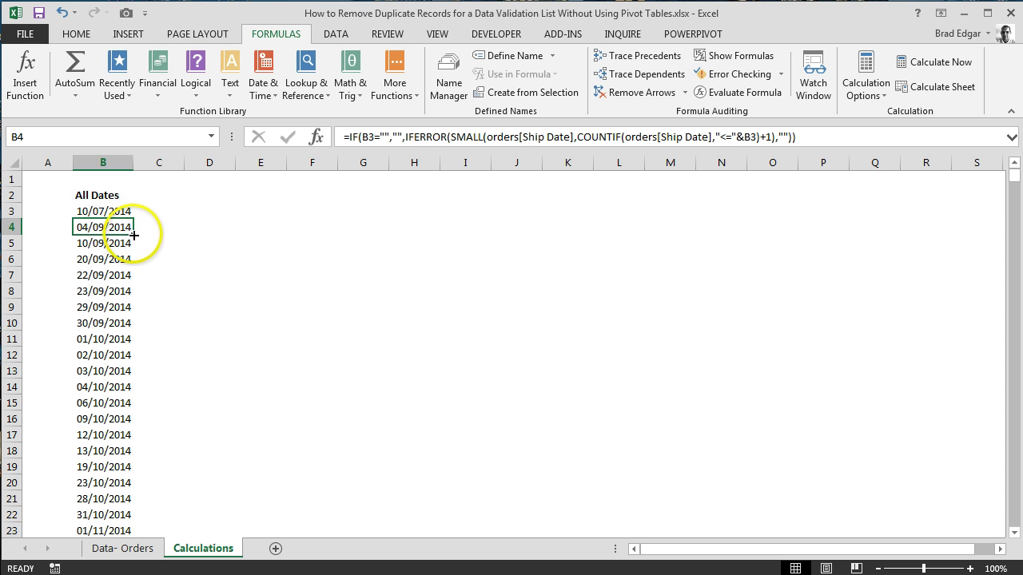
pyautogui.doubleClick(132, 235)
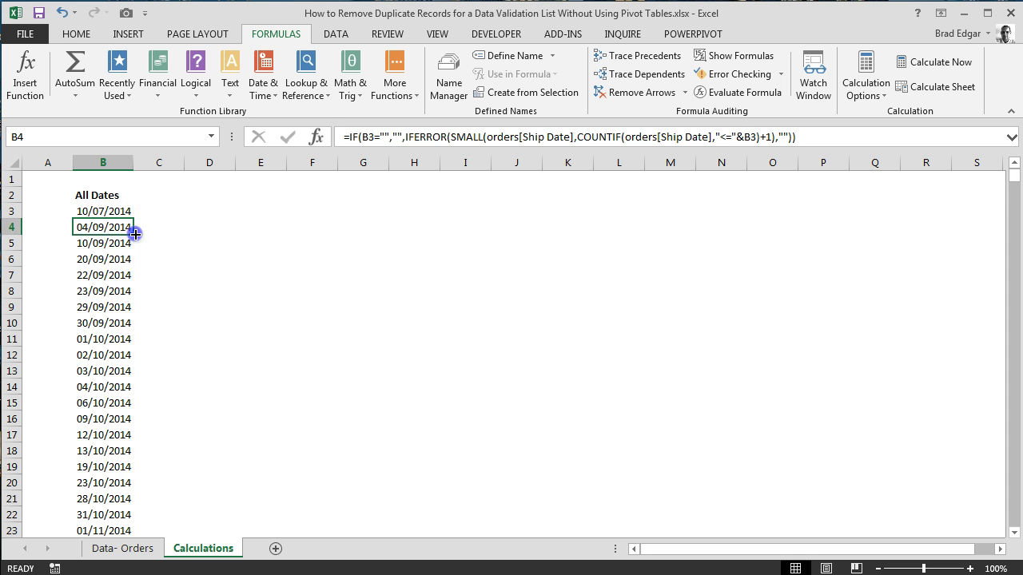
pyautogui.scroll(-17, 144, 230)
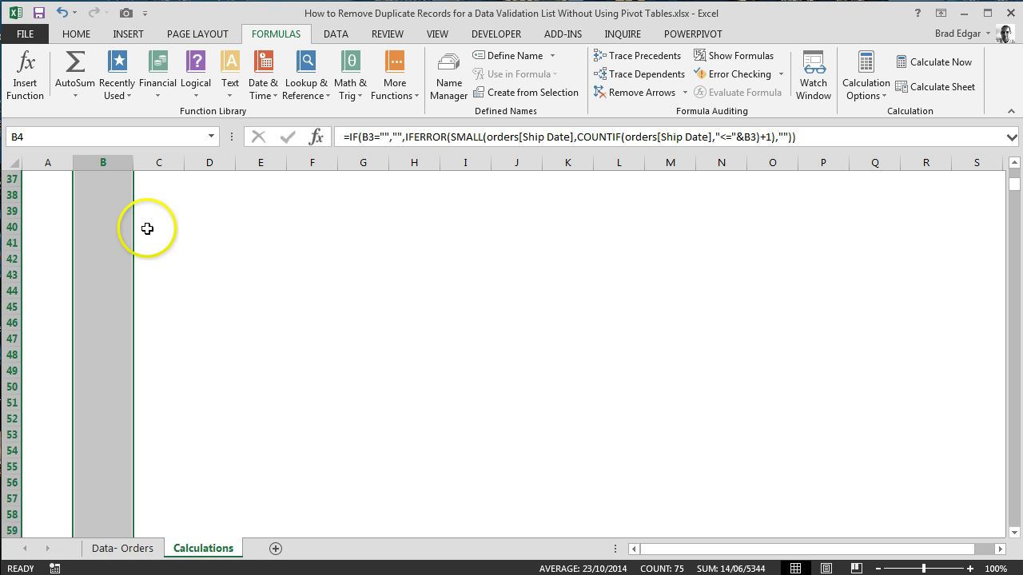
pyautogui.scroll(-6, 147, 227)
pyautogui.scroll(16, 148, 228)
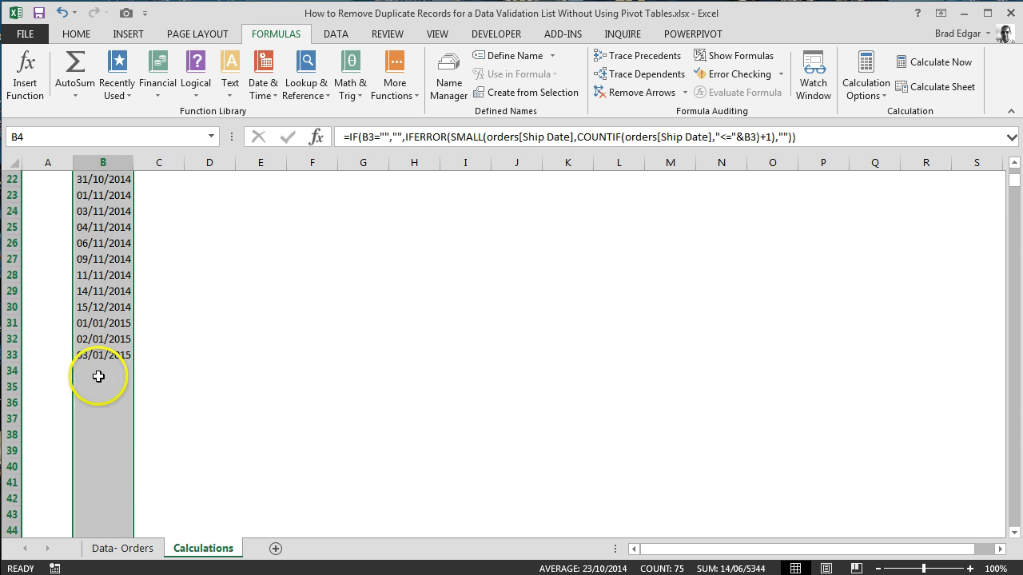
pyautogui.scroll(-2, 104, 351)
pyautogui.scroll(9, 120, 312)
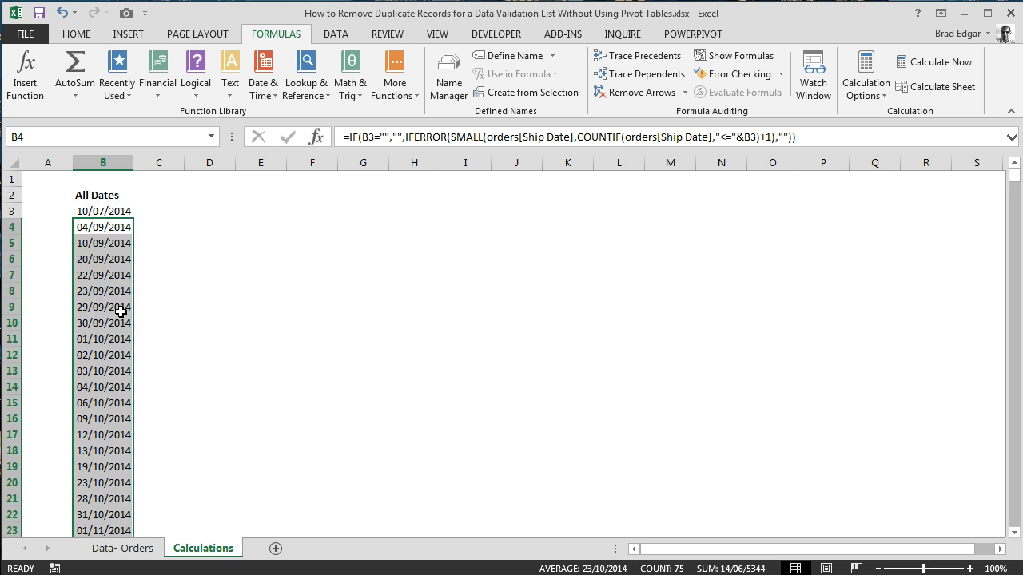
pyautogui.scroll(-6, 120, 312)
pyautogui.scroll(6, 120, 304)
pyautogui.click(115, 211)
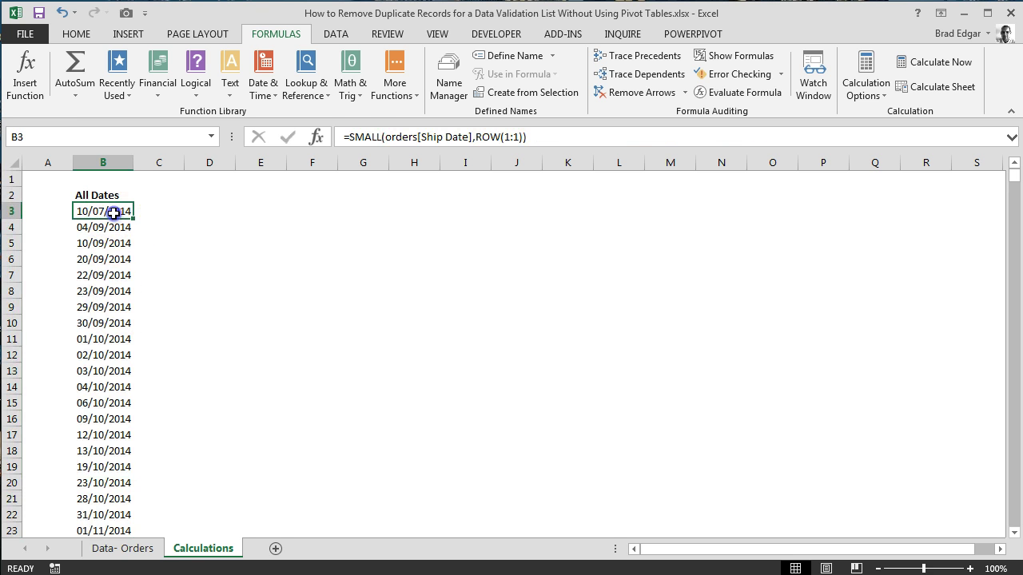
pyautogui.scroll(-10, 109, 267)
pyautogui.scroll(10, 109, 268)
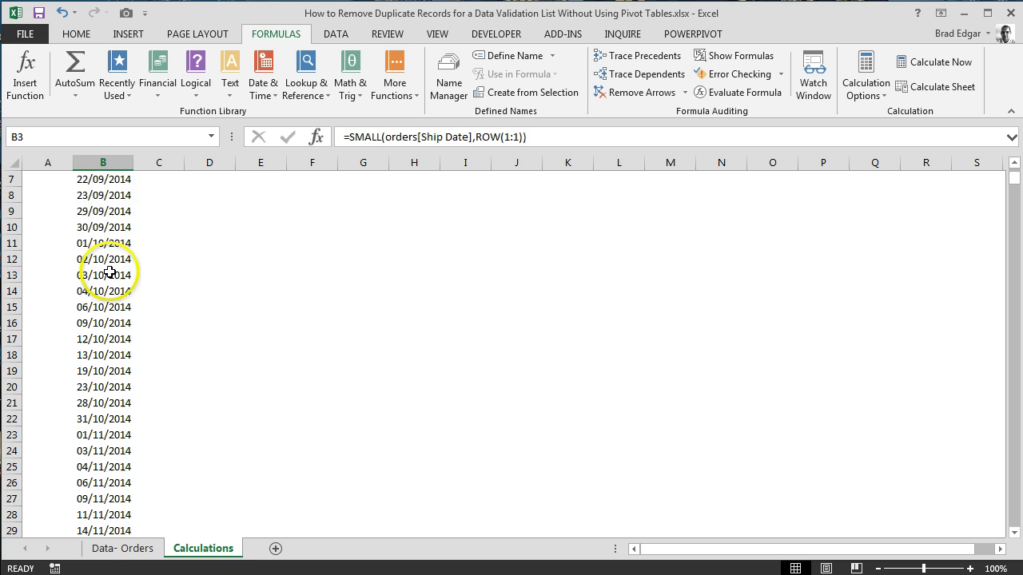
# Step: Extend the B3:B35 formulas down to about row 1173, with #NUM! appearing in lower rows
pyautogui.moveTo(112, 215); pyautogui.dragTo(120, 499)
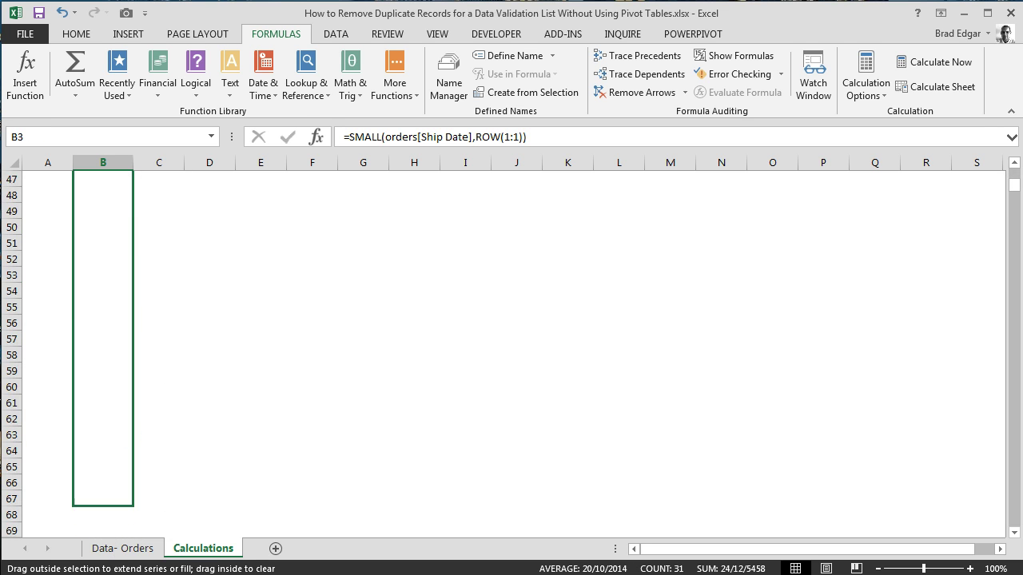
pyautogui.moveTo(120, 537); pyautogui.dragTo(119, 433)
pyautogui.moveTo(120, 512); pyautogui.dragTo(125, 568)
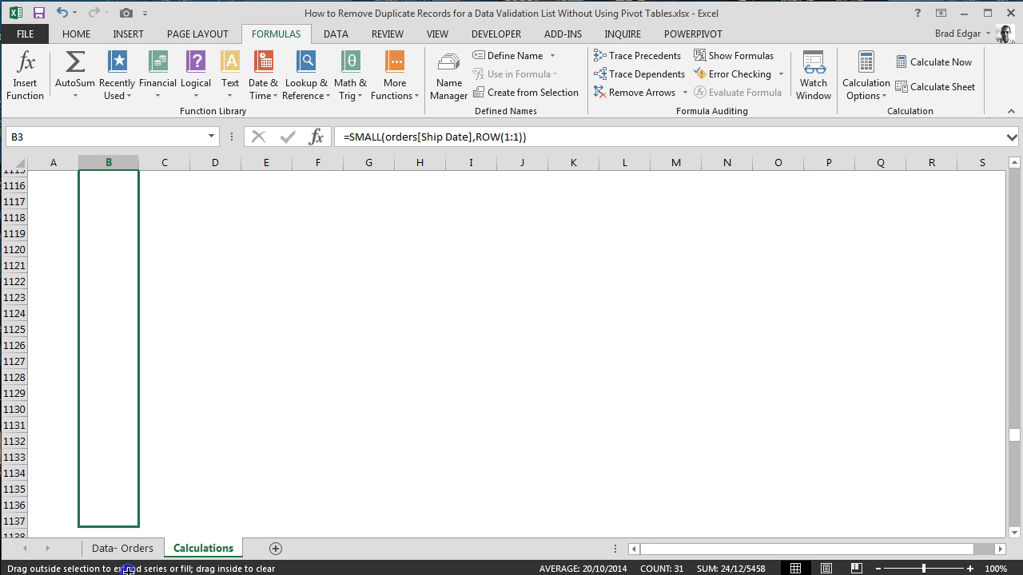
pyautogui.moveTo(128, 570); pyautogui.dragTo(128, 569)
pyautogui.scroll(20, 155, 365)
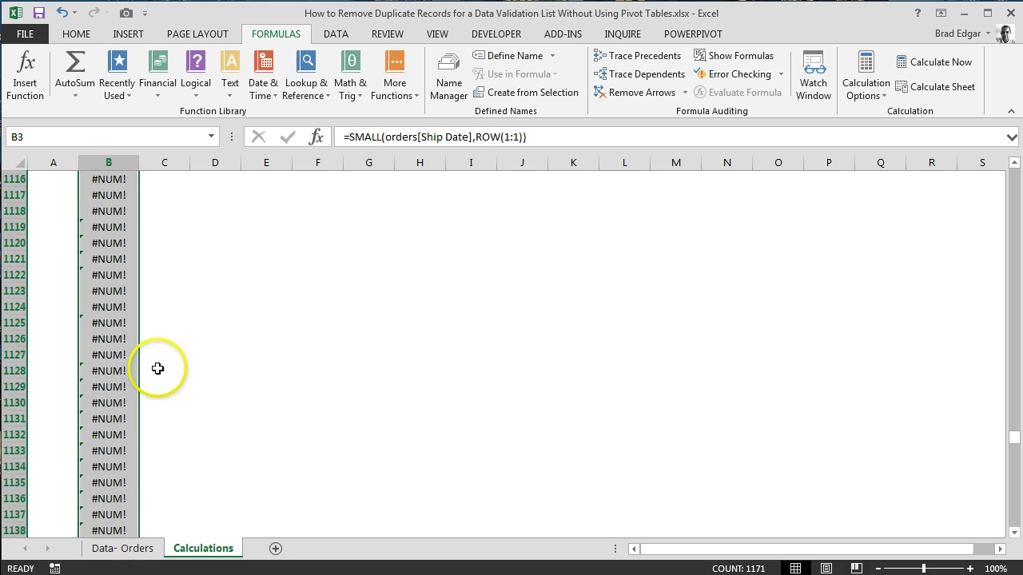
pyautogui.scroll(20, 126, 338)
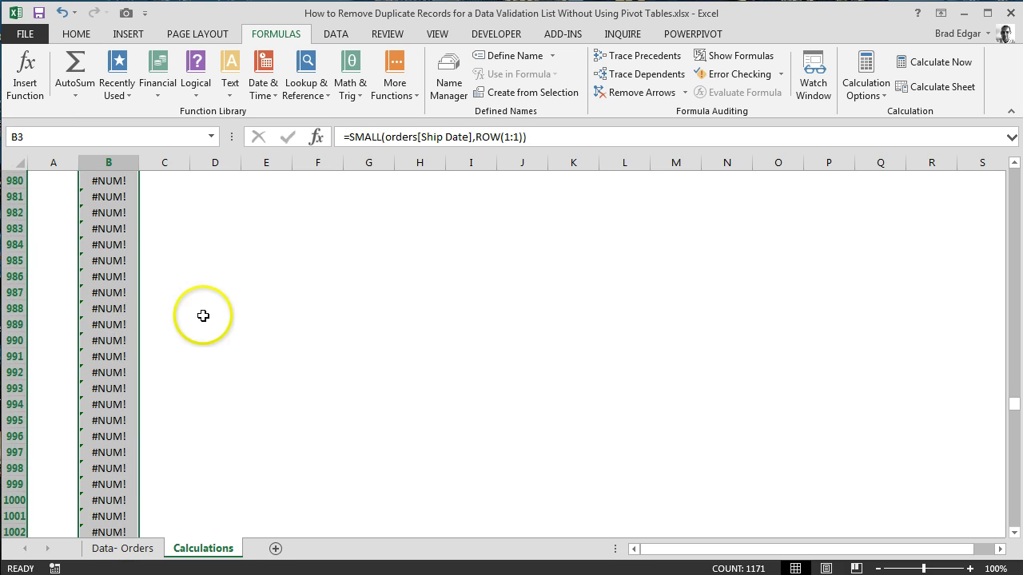
pyautogui.moveTo(1015, 399); pyautogui.dragTo(1000, 152)
# Step: Refill B4's IF formula down to about row 1173, blanking every row after 03/01/2015
pyautogui.click(118, 229)
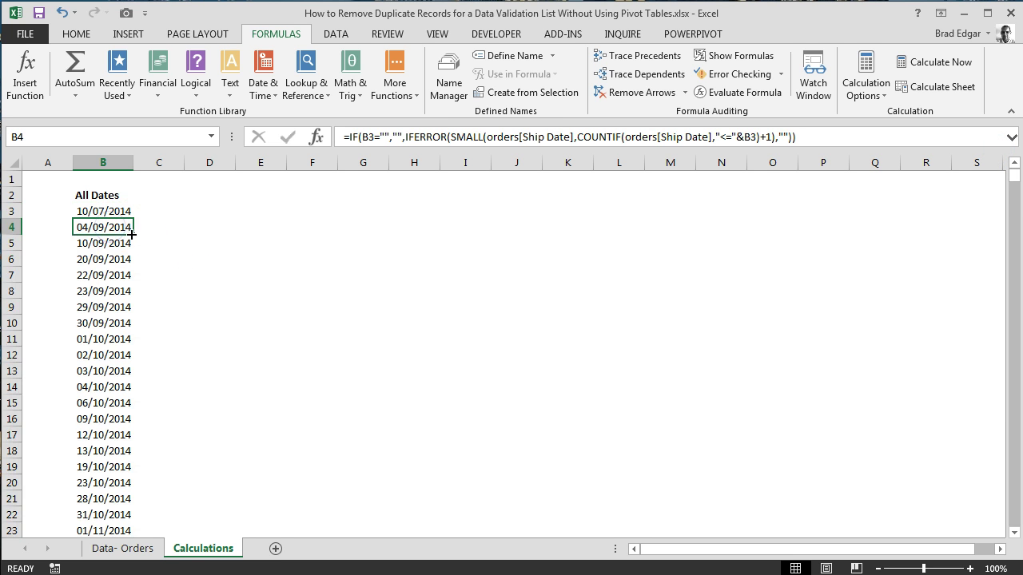
pyautogui.doubleClick(132, 234)
pyautogui.scroll(-20, 180, 322)
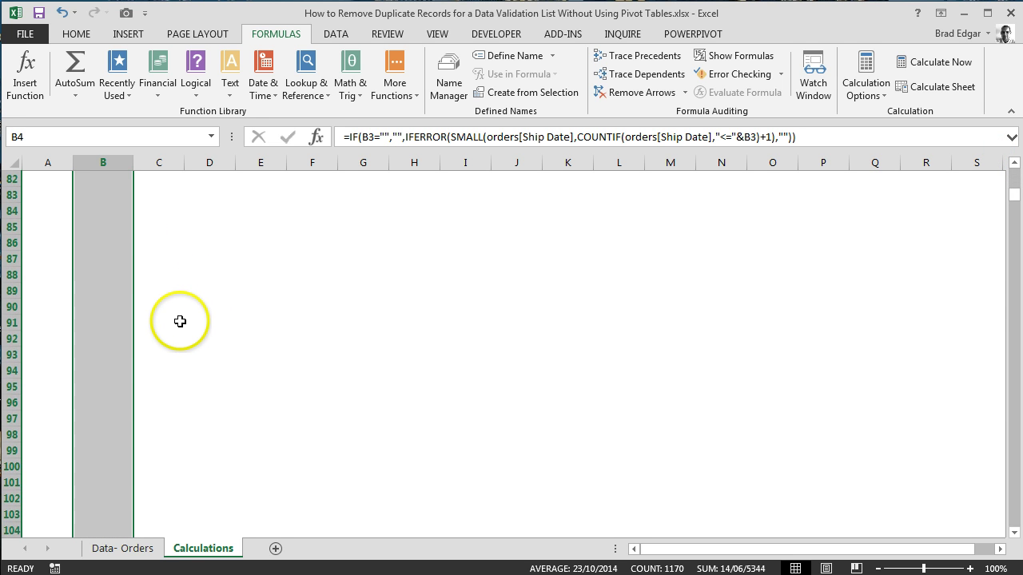
pyautogui.scroll(20, 179, 321)
pyautogui.click(123, 227)
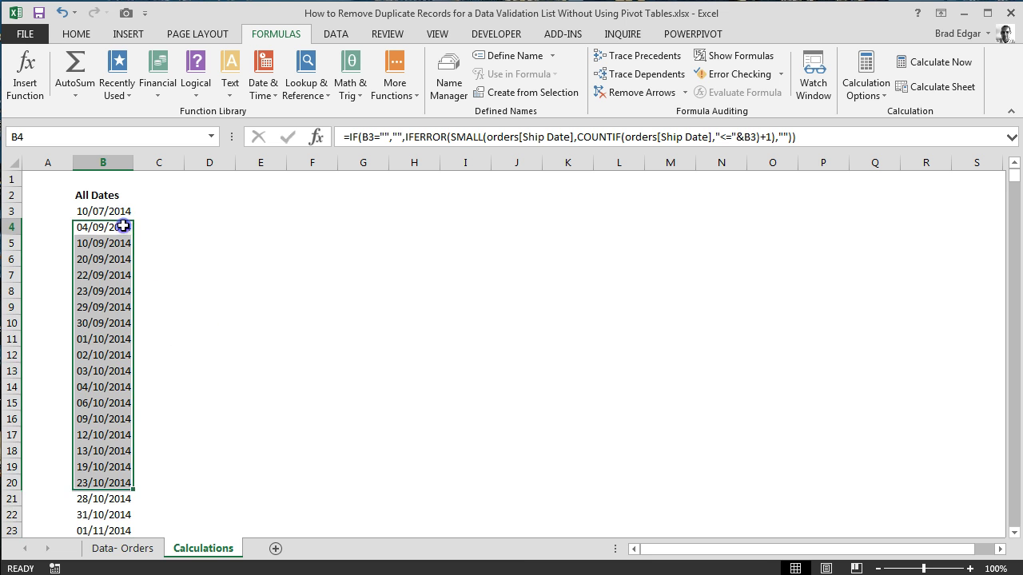
pyautogui.click(122, 227)
pyautogui.doubleClick(134, 235)
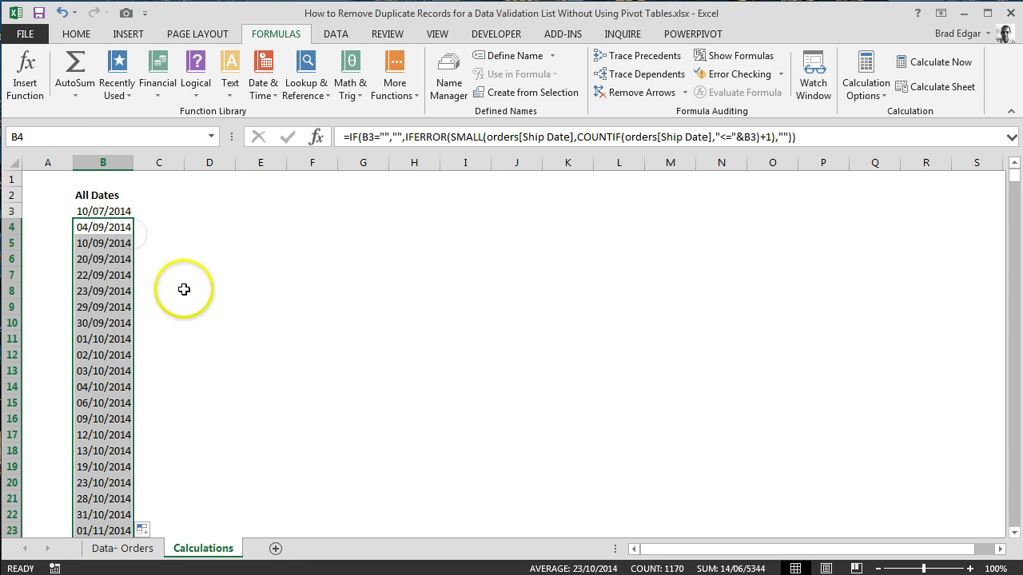
pyautogui.scroll(-10, 184, 289)
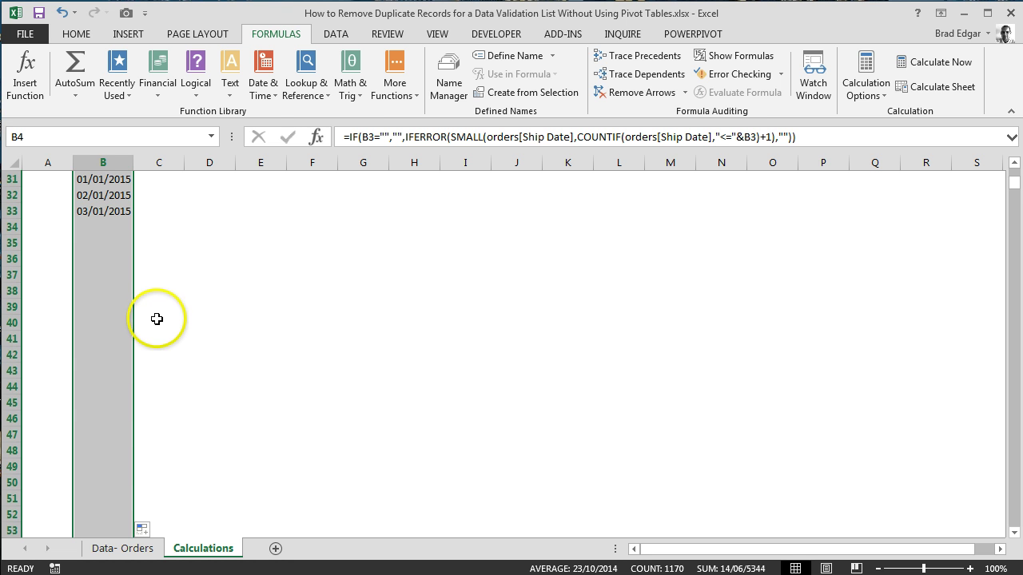
pyautogui.scroll(10, 163, 319)
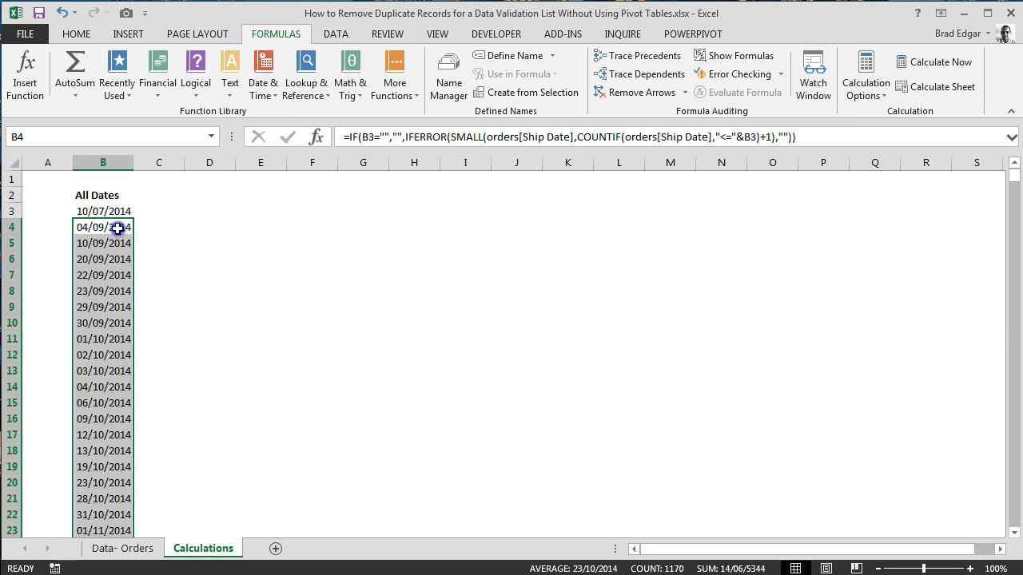
pyautogui.click(123, 228)
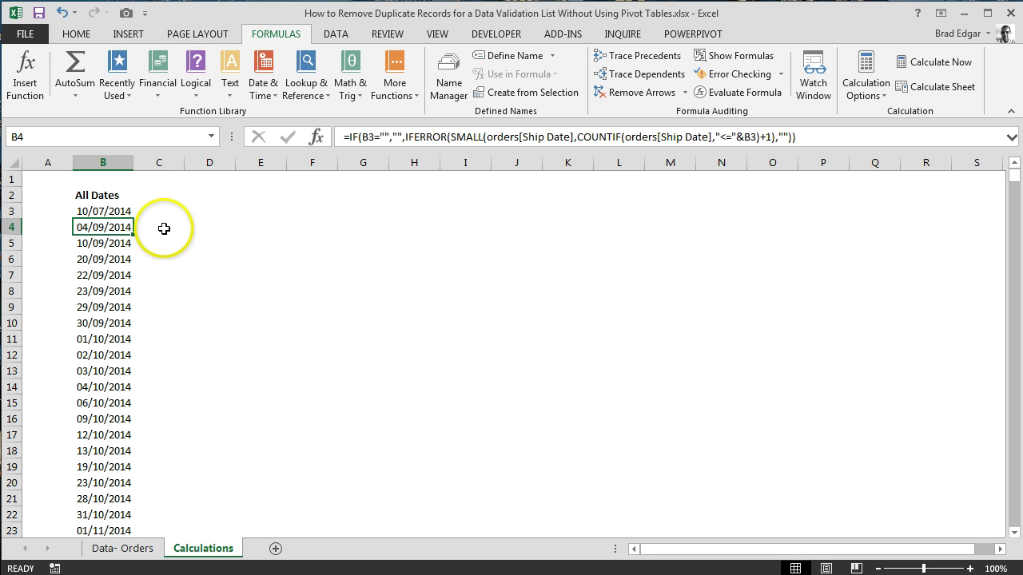
pyautogui.click(128, 211)
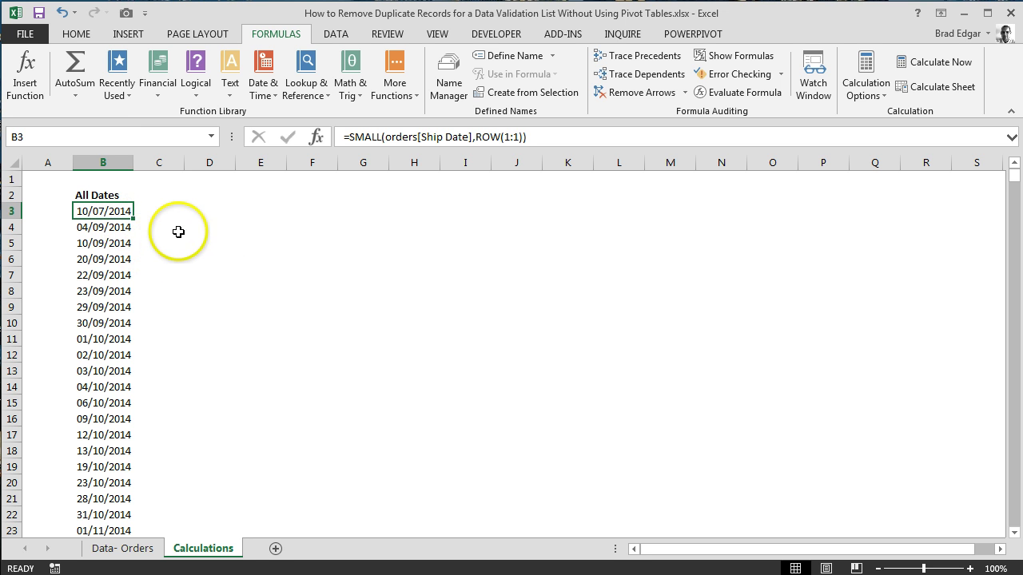
pyautogui.click(114, 226)
pyautogui.click(112, 212)
pyautogui.click(297, 207)
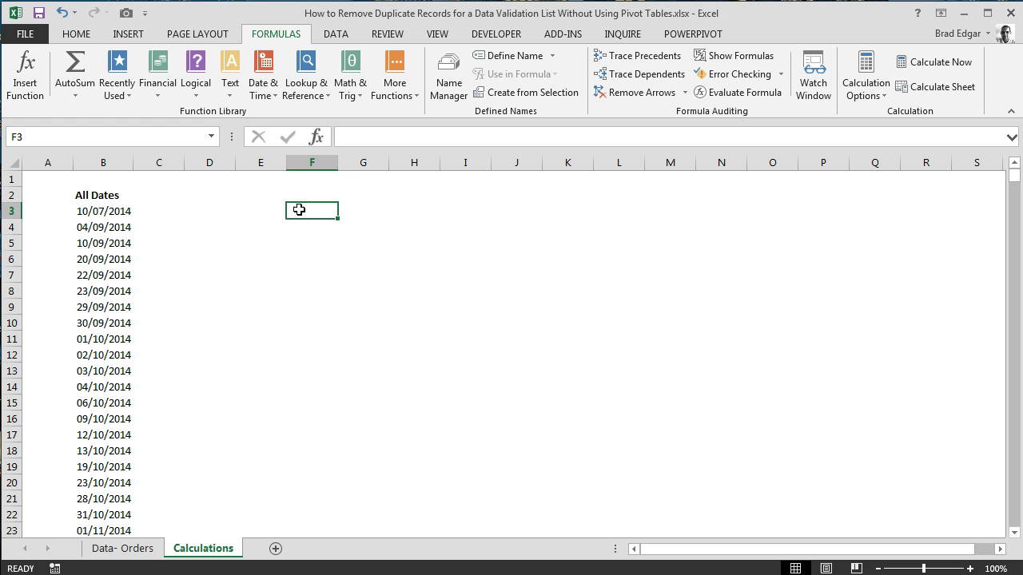
pyautogui.click(321, 205)
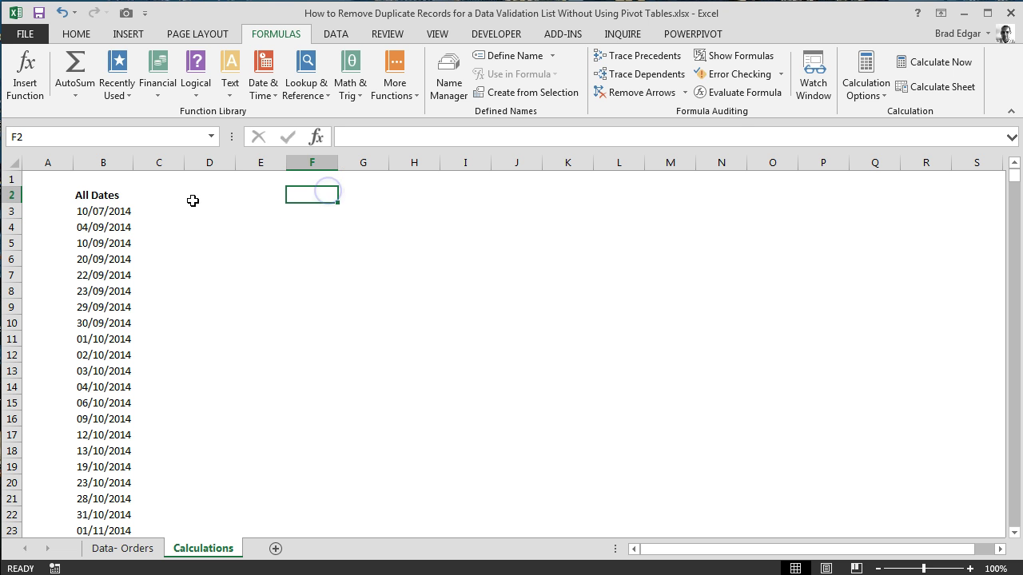
pyautogui.click(112, 211)
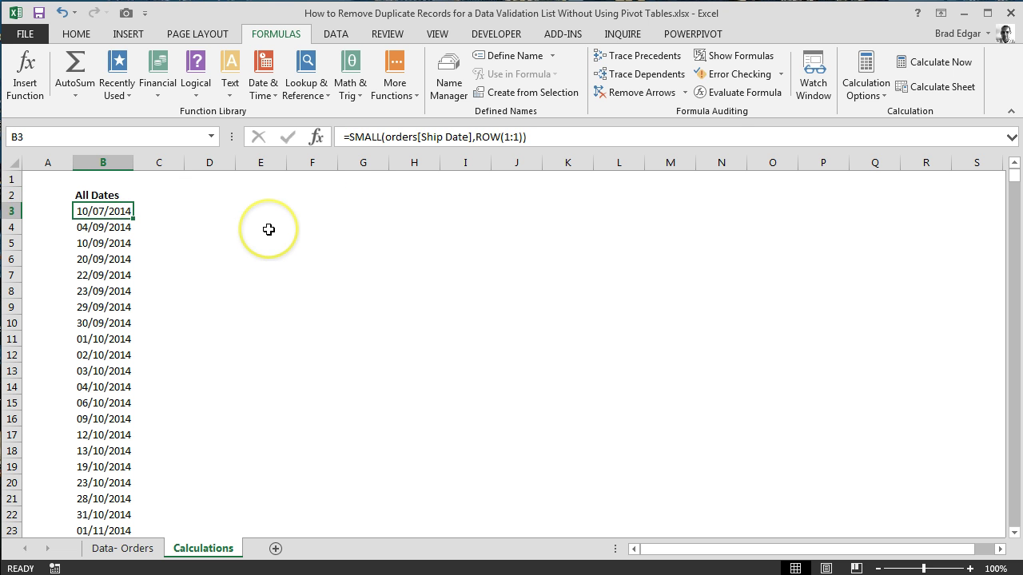
pyautogui.click(336, 33)
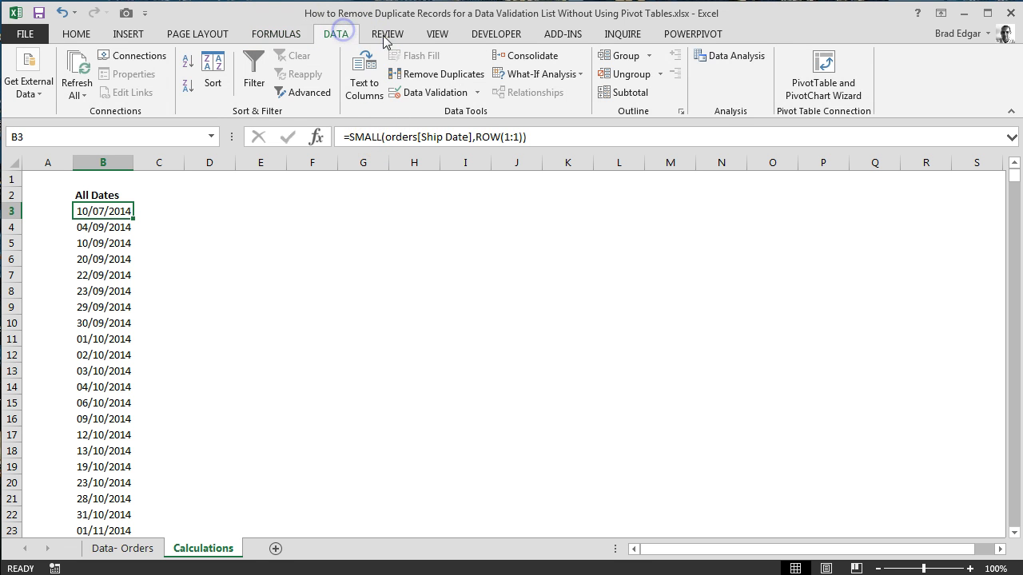
pyautogui.click(452, 93)
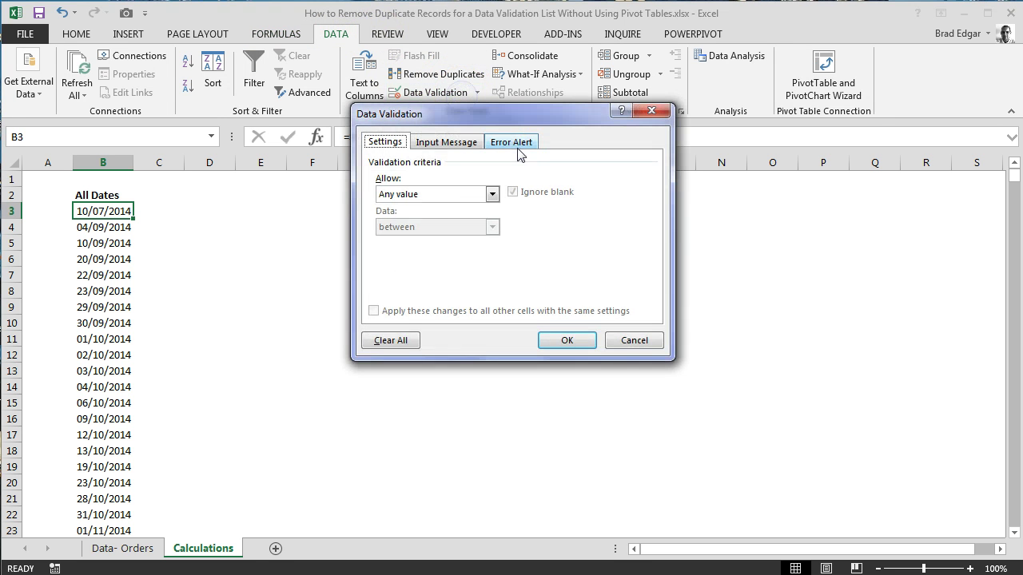
pyautogui.click(491, 194)
pyautogui.click(448, 243)
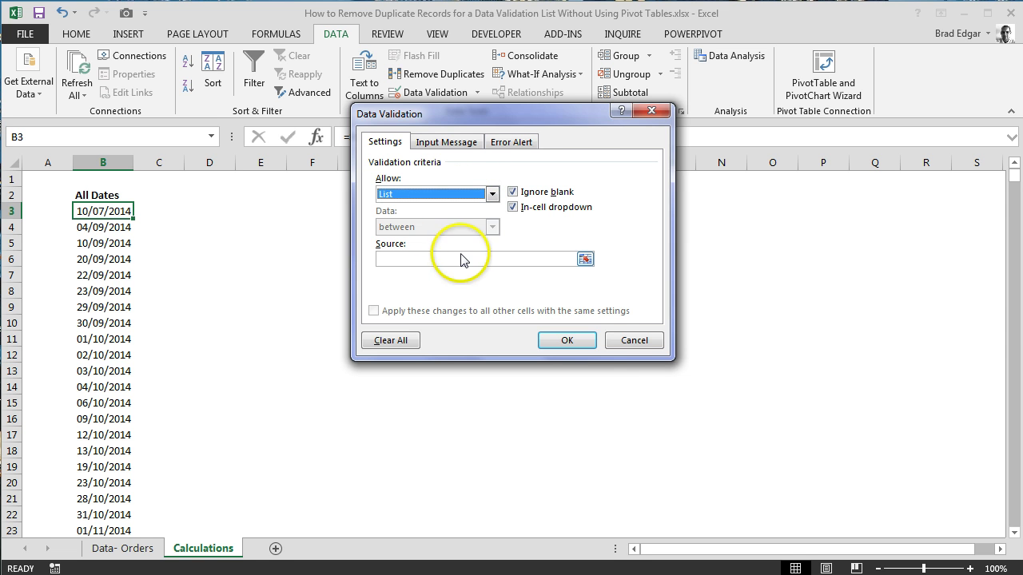
pyautogui.click(625, 340)
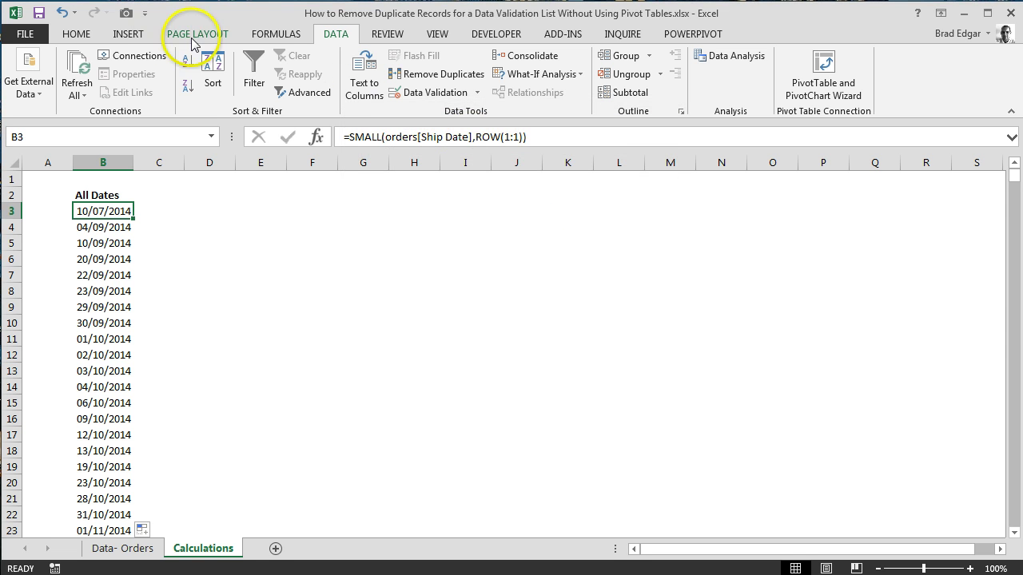
# Step: Start a new defined name called AllDates in the Name Manager
pyautogui.click(275, 33)
pyautogui.click(448, 89)
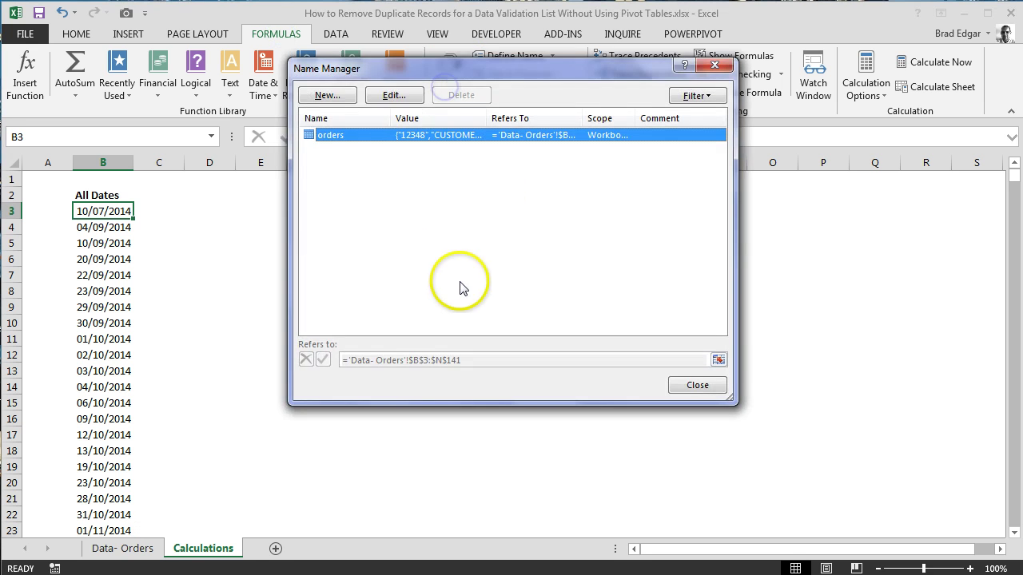
pyautogui.click(327, 91)
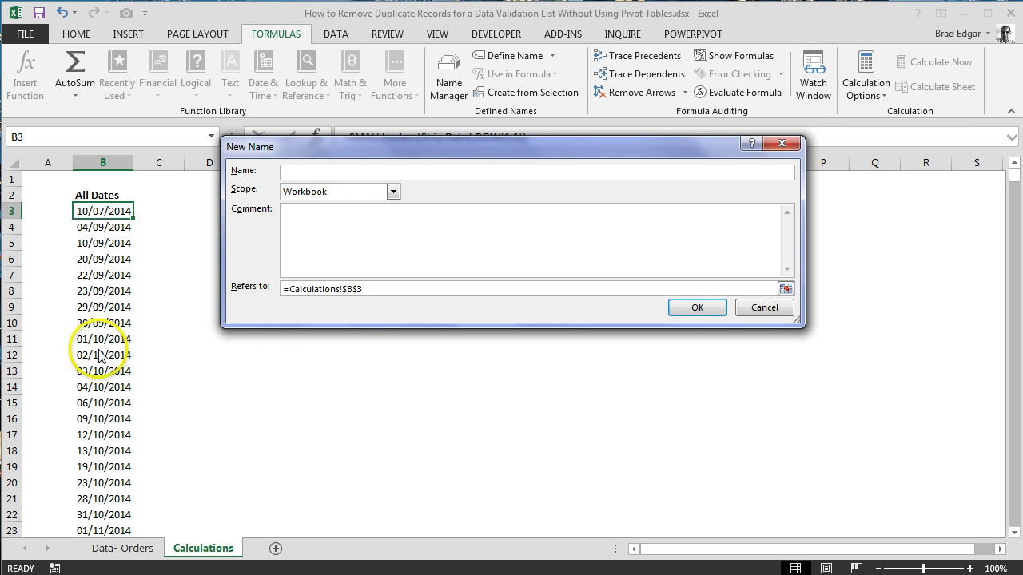
pyautogui.click(314, 170)
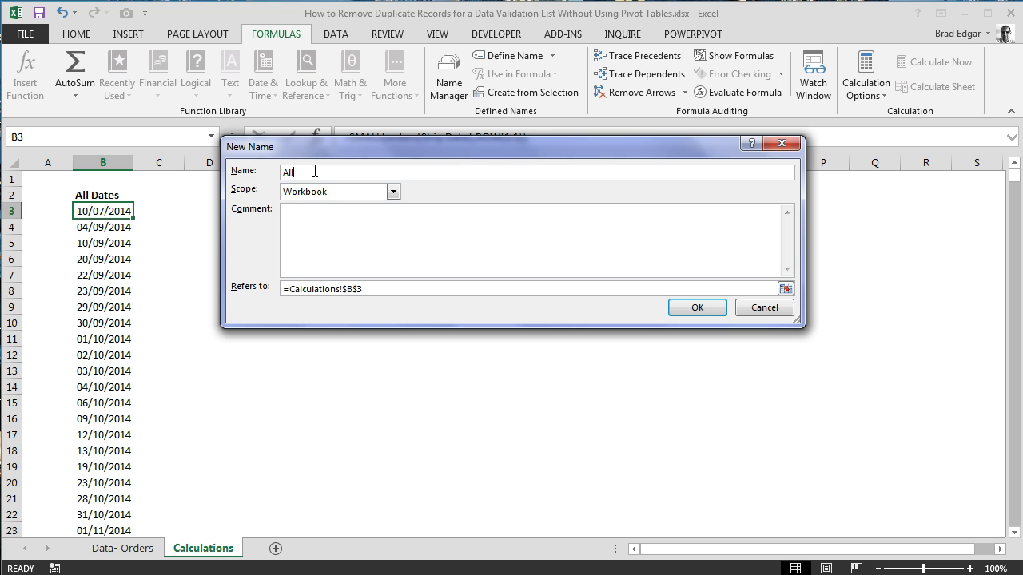
# Step: Set AllDates to =Calculations!$B$3:INDEX(Calculations!$B$3:$B$2000,COUNT(Calculations!$B$3:$B$2000)) and save it
pyautogui.click(375, 286)
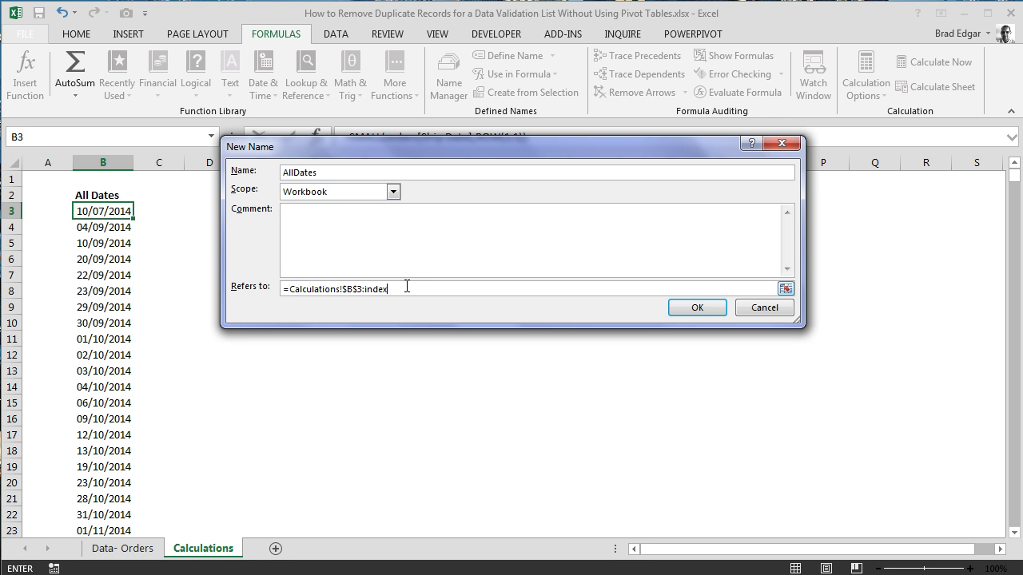
pyautogui.press('BackSpace')
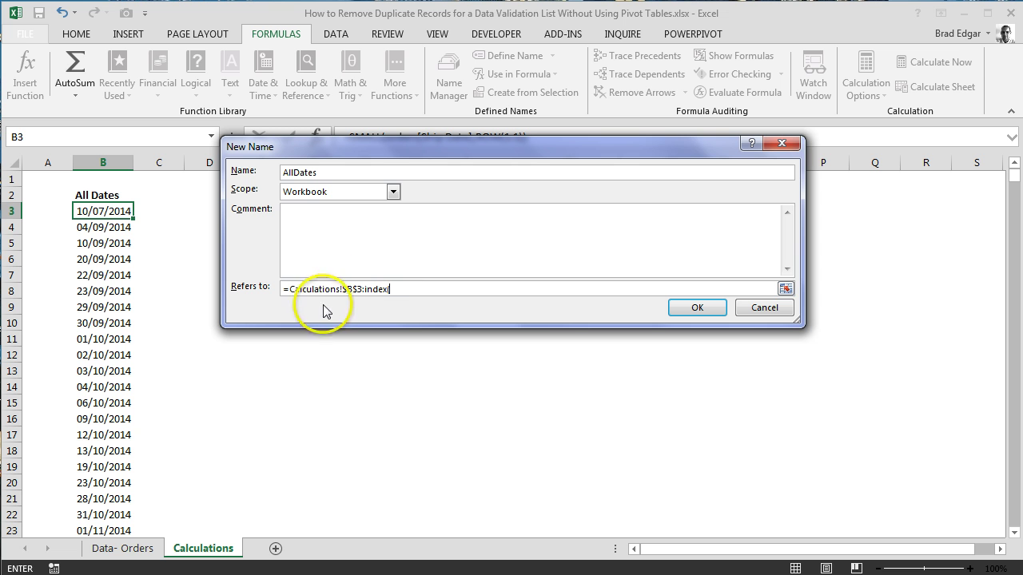
pyautogui.write('(')
pyautogui.moveTo(362, 289)
pyautogui.mouseDown()
pyautogui.moveTo(318, 291)
pyautogui.moveTo(354, 289)
pyautogui.mouseUp()
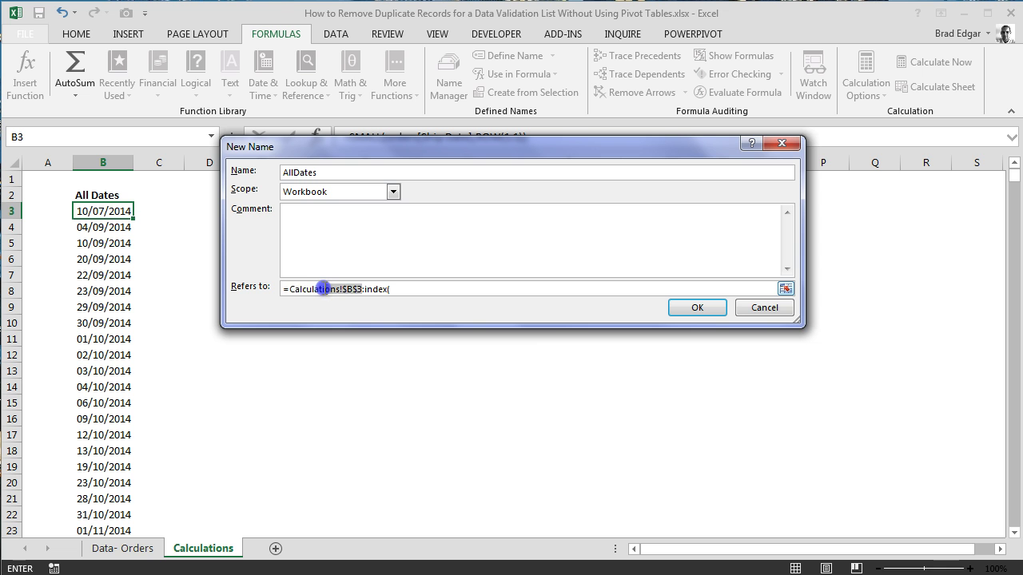
pyautogui.click(415, 289)
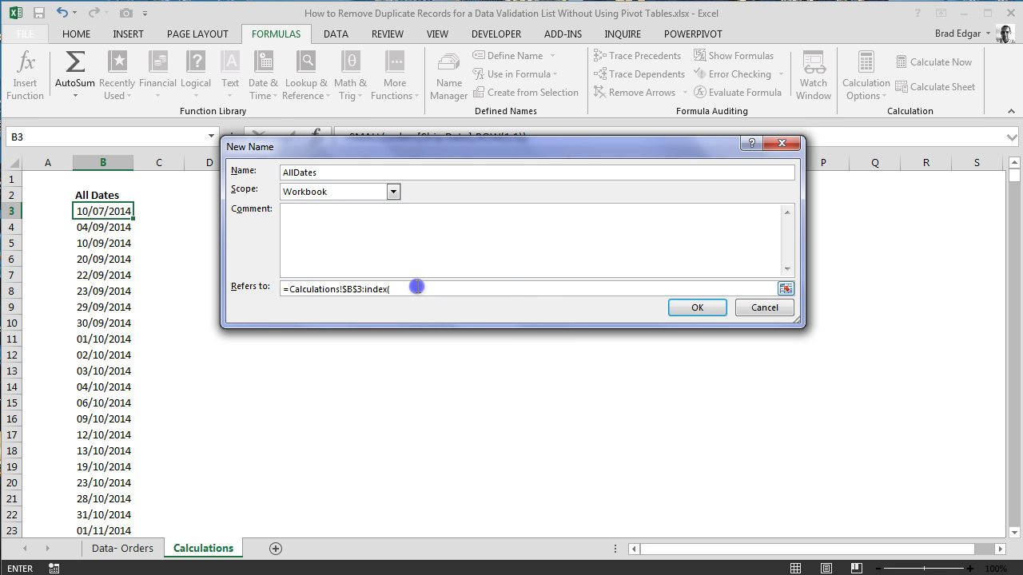
pyautogui.hotkey('ctrl', 'v')
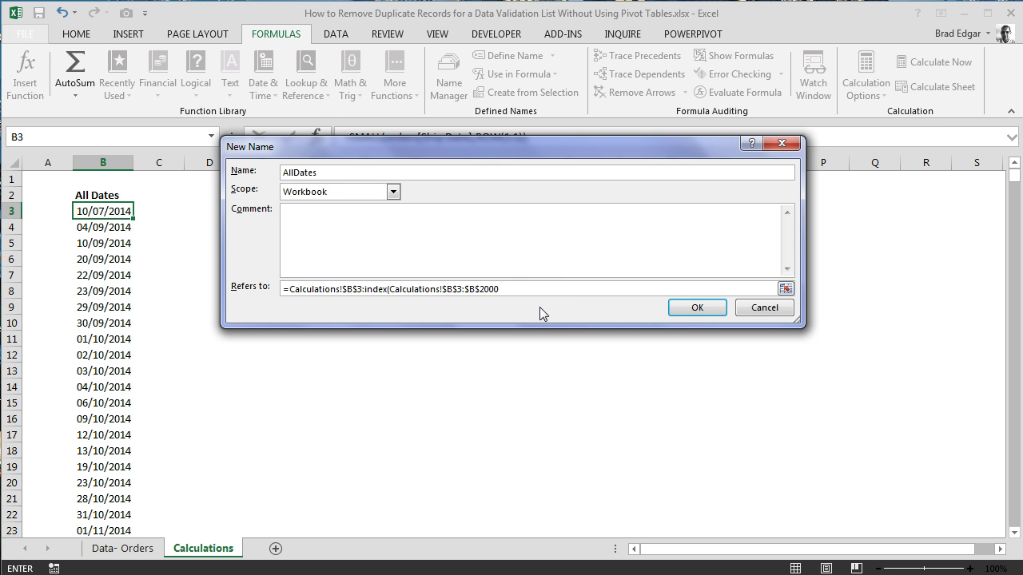
pyautogui.click(498, 290)
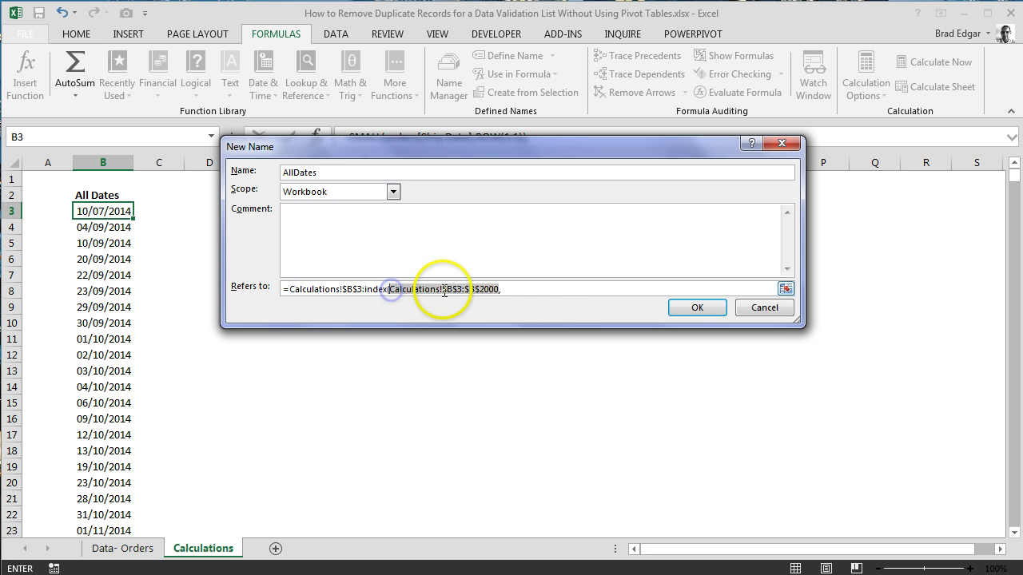
pyautogui.click(519, 289)
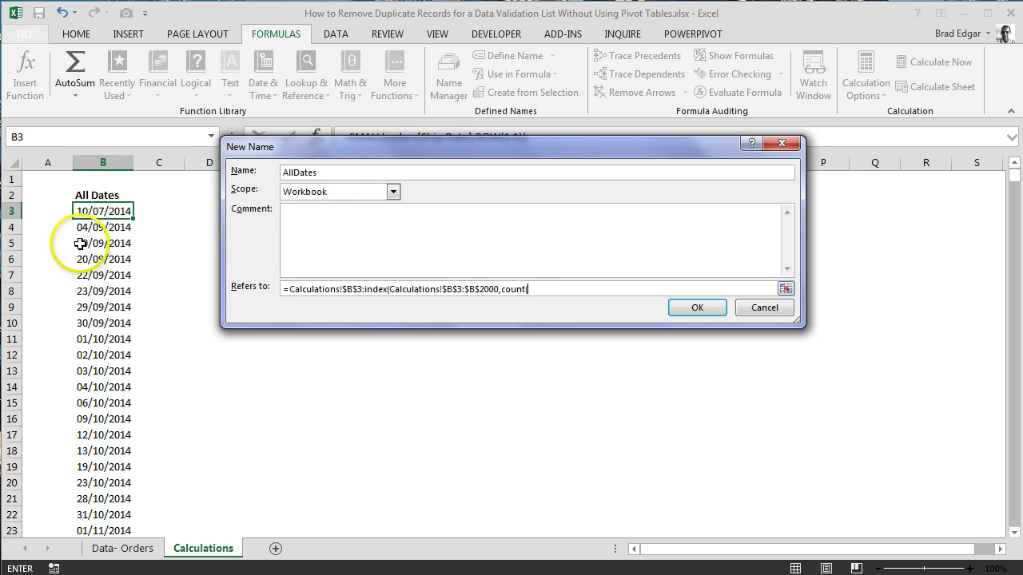
pyautogui.hotkey('ctrl', 'v')
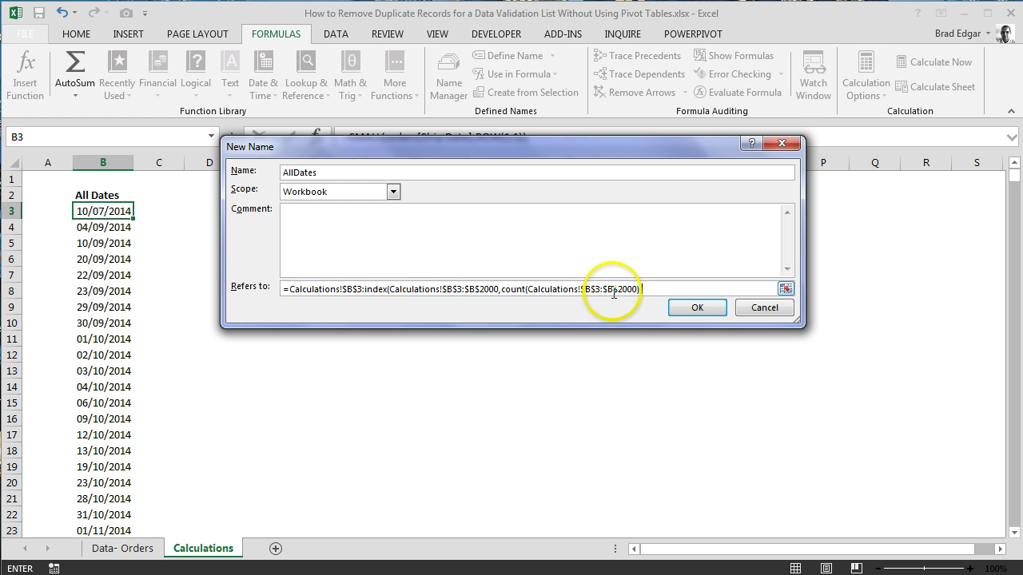
pyautogui.write(')')
pyautogui.write(')')
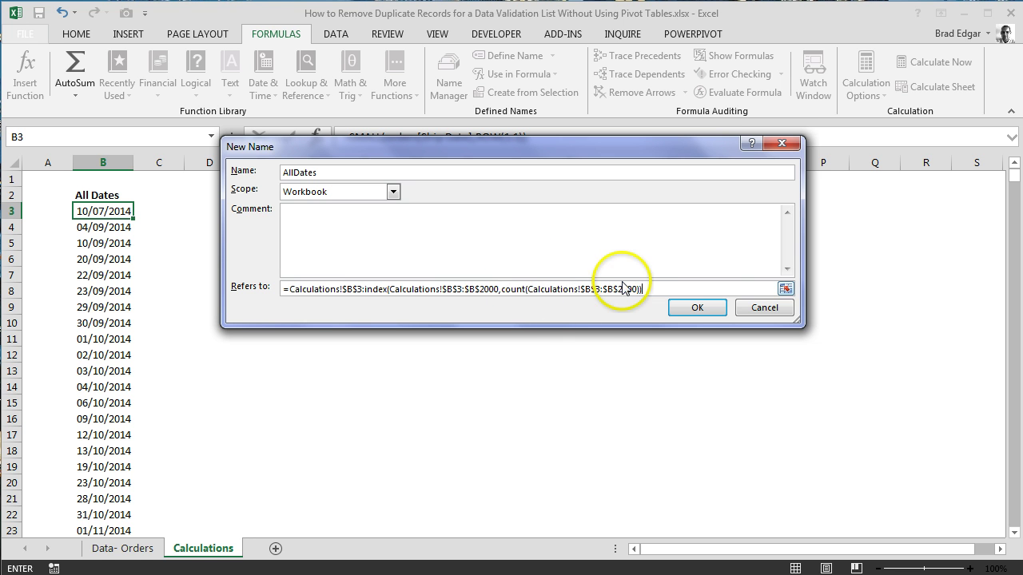
pyautogui.click(696, 309)
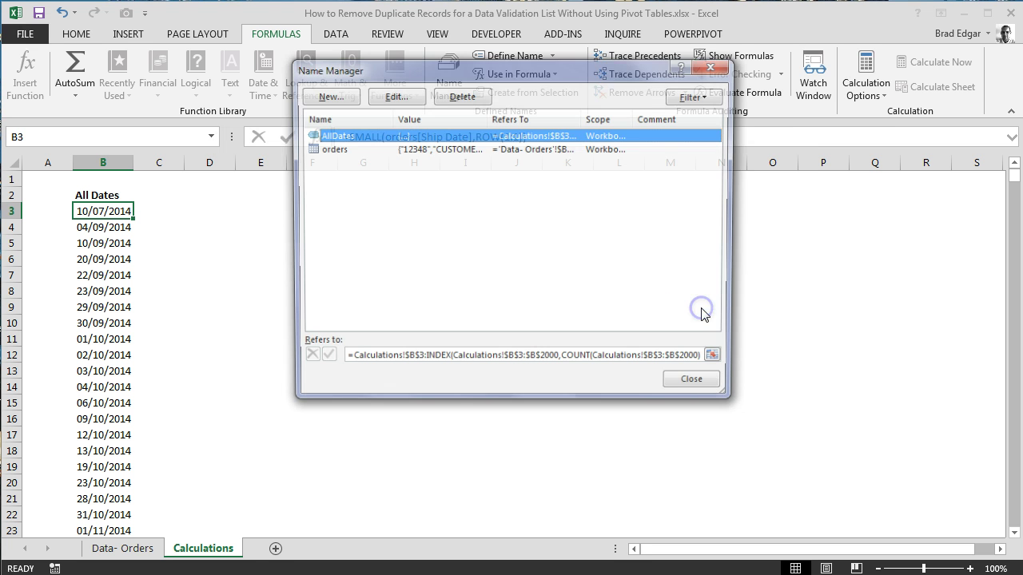
# Step: Close the Name Manager and give F3 a List data validation sourced from =AllDates
pyautogui.click(695, 387)
pyautogui.click(324, 240)
pyautogui.click(320, 217)
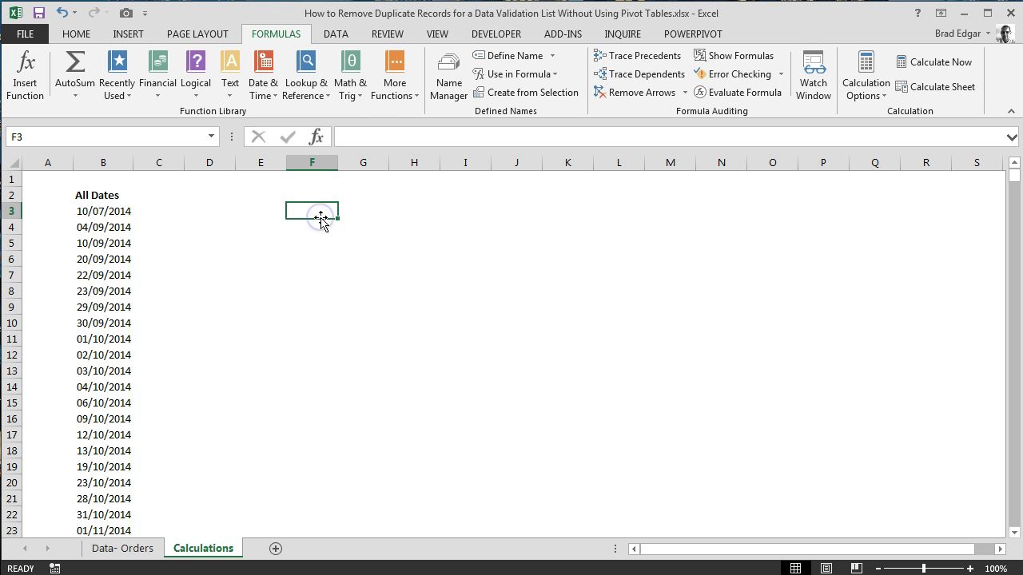
pyautogui.click(336, 35)
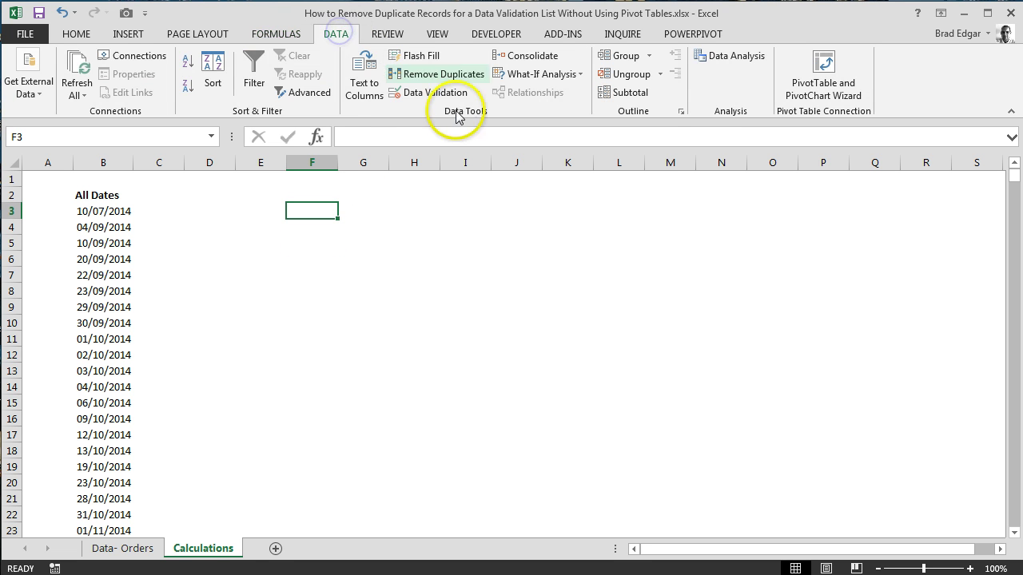
pyautogui.click(436, 92)
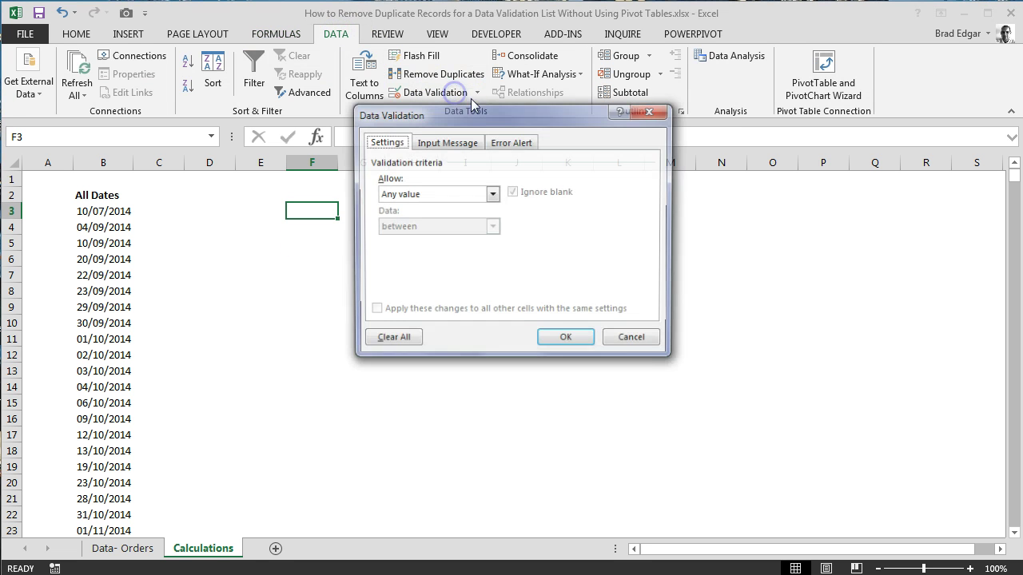
pyautogui.click(492, 194)
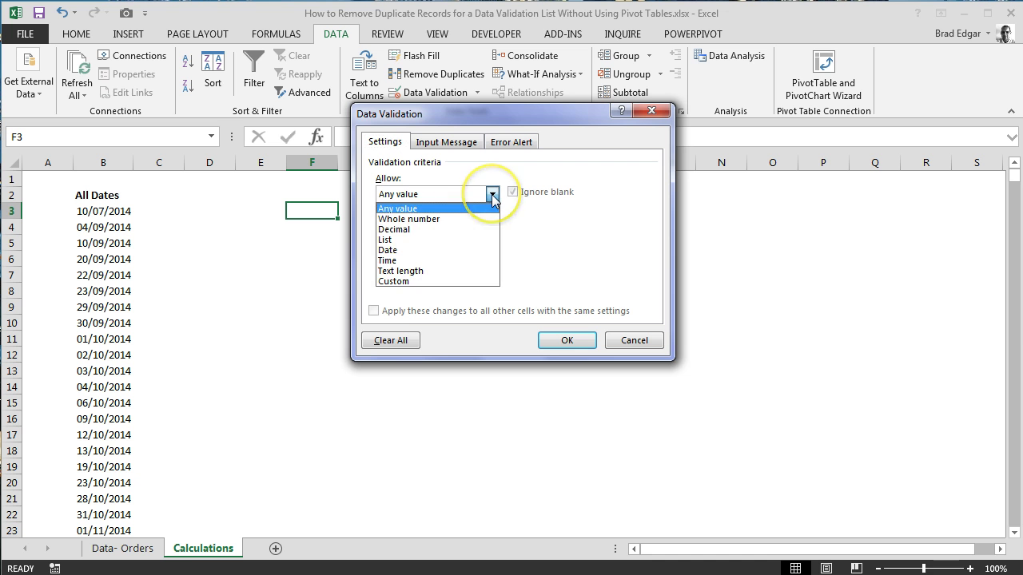
pyautogui.click(438, 239)
pyautogui.click(445, 257)
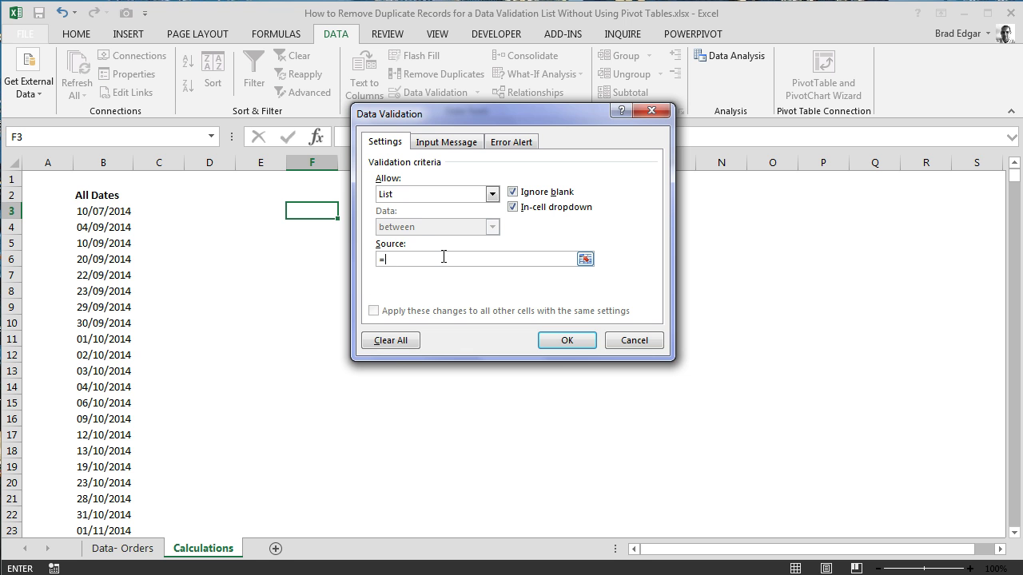
pyautogui.click(433, 261)
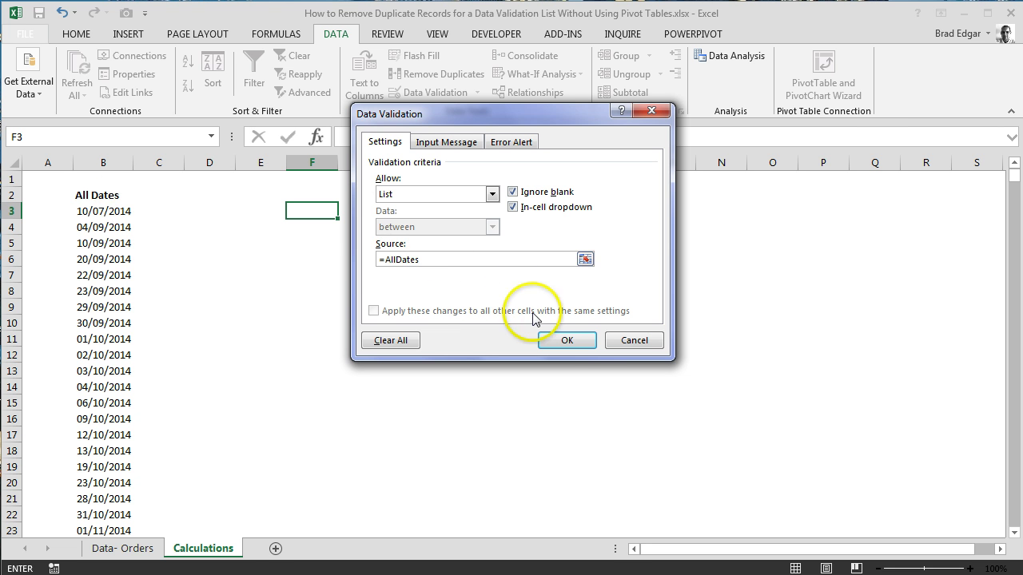
pyautogui.click(580, 343)
# Step: Check the ship dates in F3's dropdown and inspect the formula in B33
pyautogui.click(347, 212)
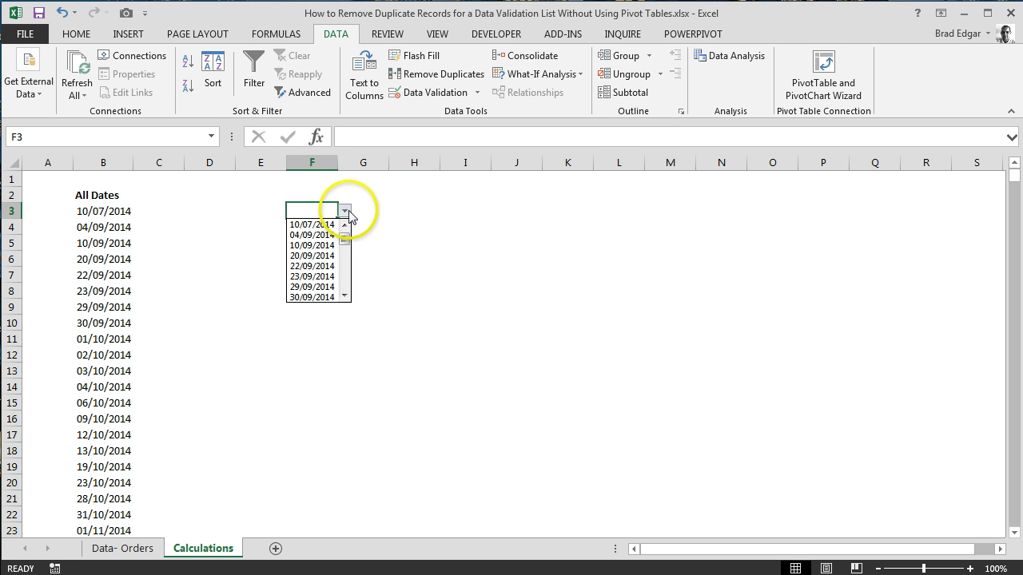
pyautogui.moveTo(344, 238); pyautogui.dragTo(348, 298)
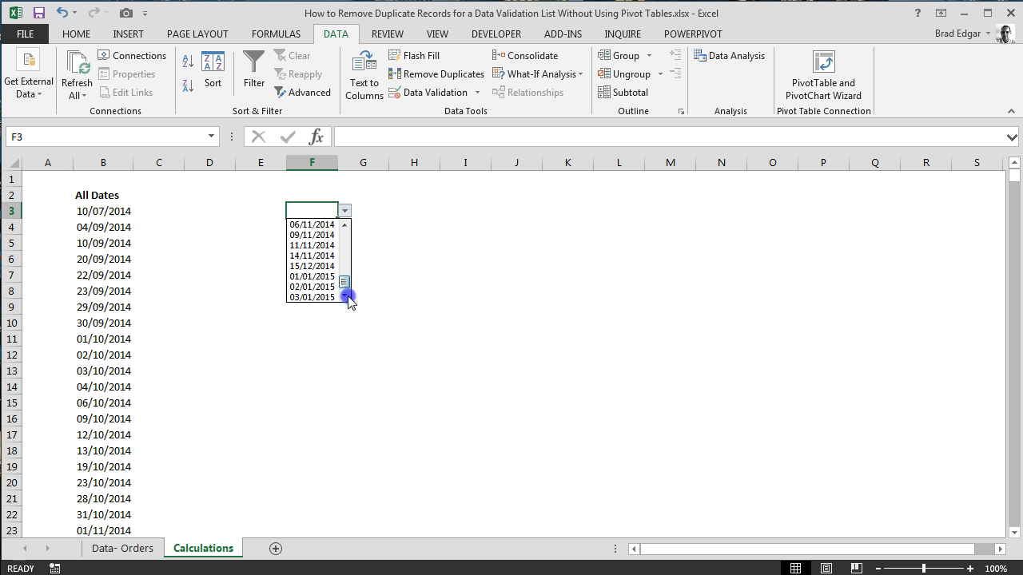
pyautogui.moveTo(350, 260); pyautogui.dragTo(350, 215)
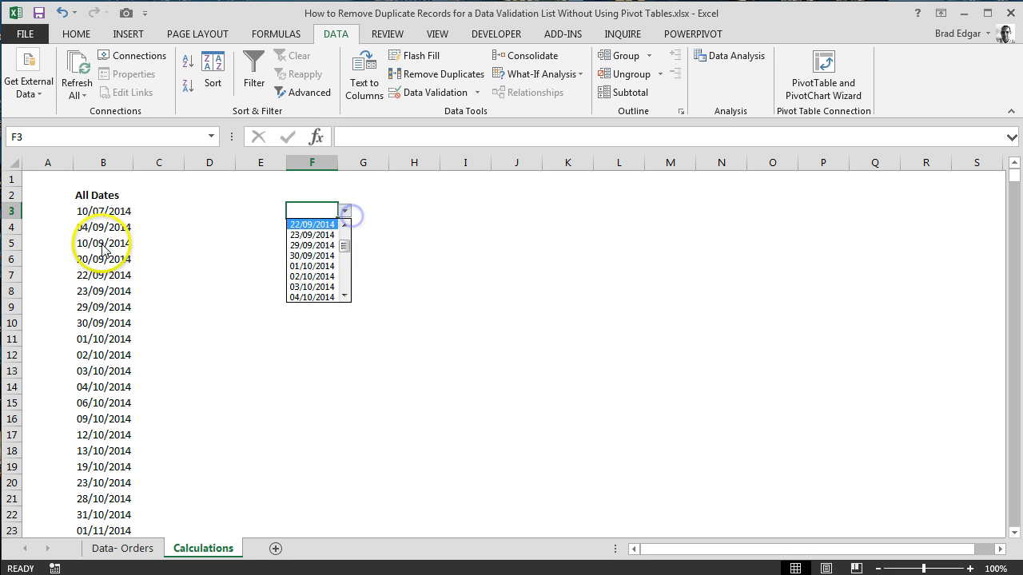
pyautogui.scroll(-10, 112, 243)
pyautogui.scroll(-1, 112, 256)
pyautogui.scroll(2, 107, 256)
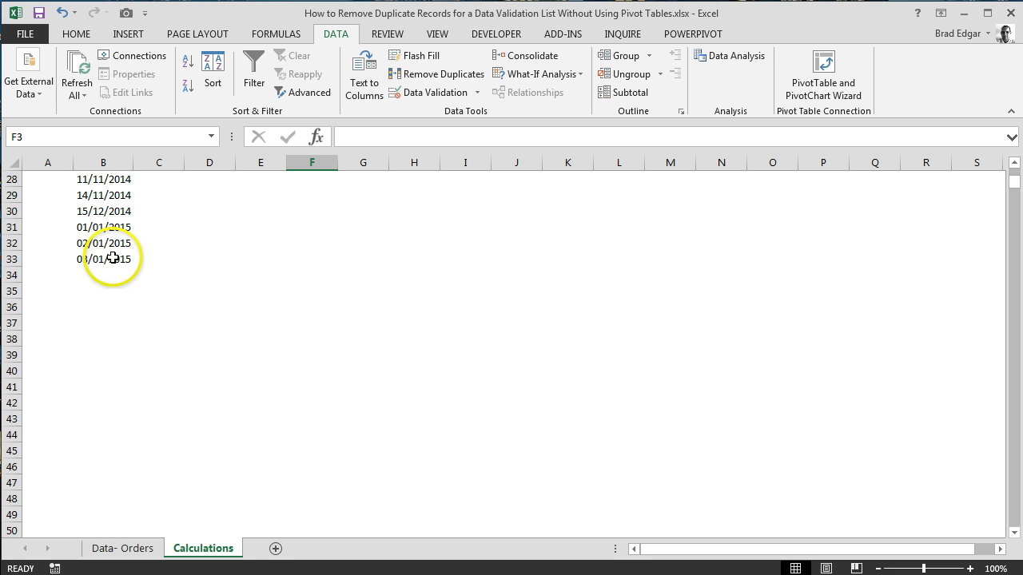
pyautogui.click(108, 256)
pyautogui.scroll(4, 375, 303)
pyautogui.scroll(5, 375, 303)
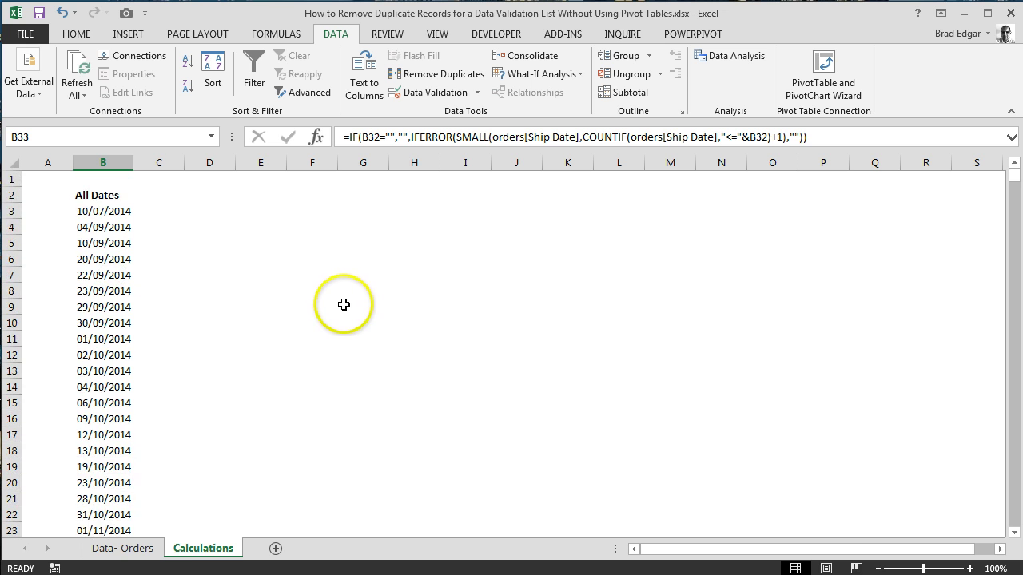
# Step: On Data- Orders, start row 142 by copying the customer ID and name down and entering line number 1
pyautogui.click(122, 548)
pyautogui.scroll(-20, 796, 386)
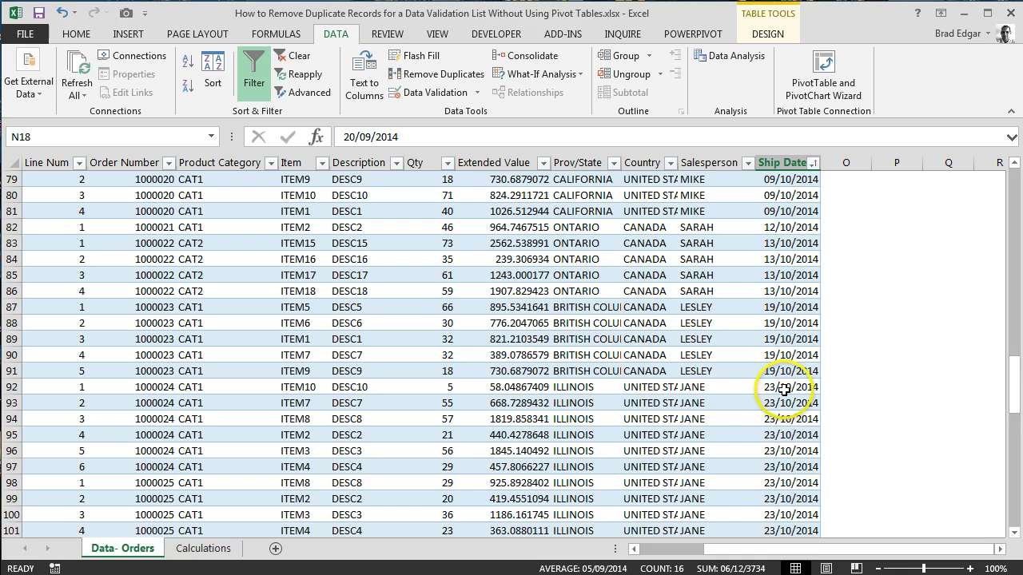
pyautogui.scroll(-3, 759, 376)
pyautogui.scroll(2, 720, 351)
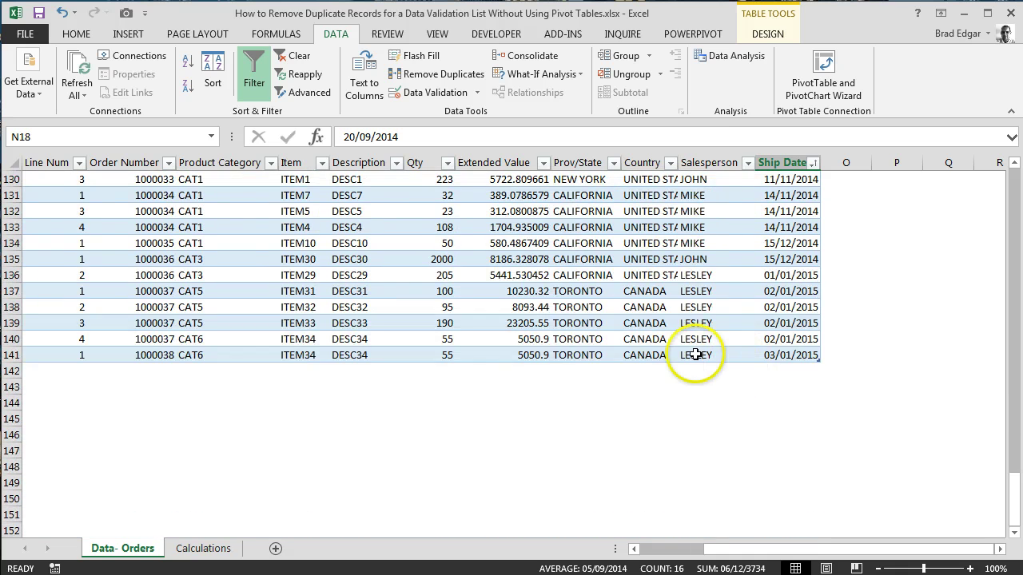
pyautogui.click(789, 357)
pyautogui.press('Down')
pyautogui.hotkey('ctrl', 'Left')
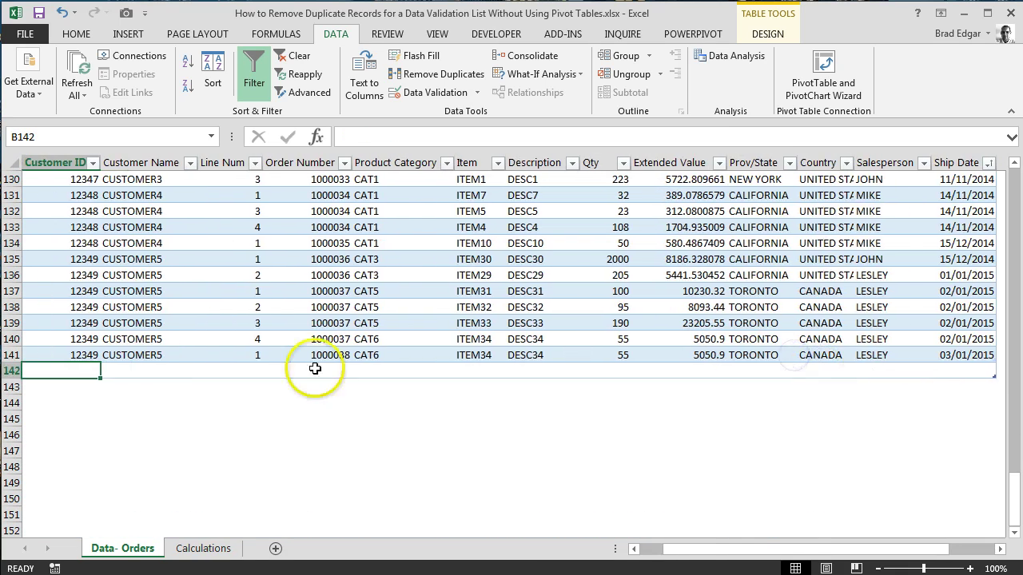
pyautogui.hotkey('ctrl', 'd')
pyautogui.press('Tab')
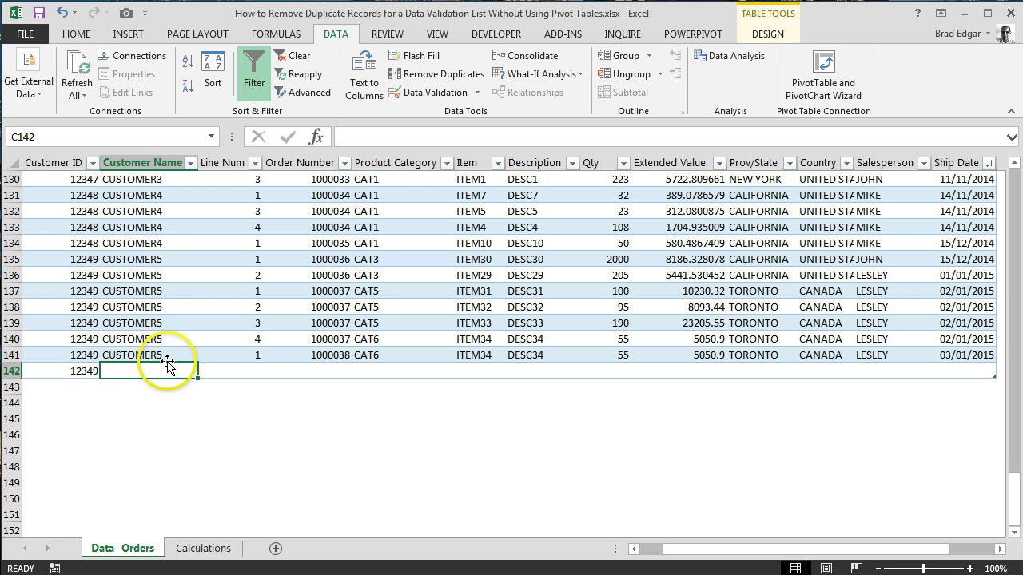
pyautogui.press('Tab')
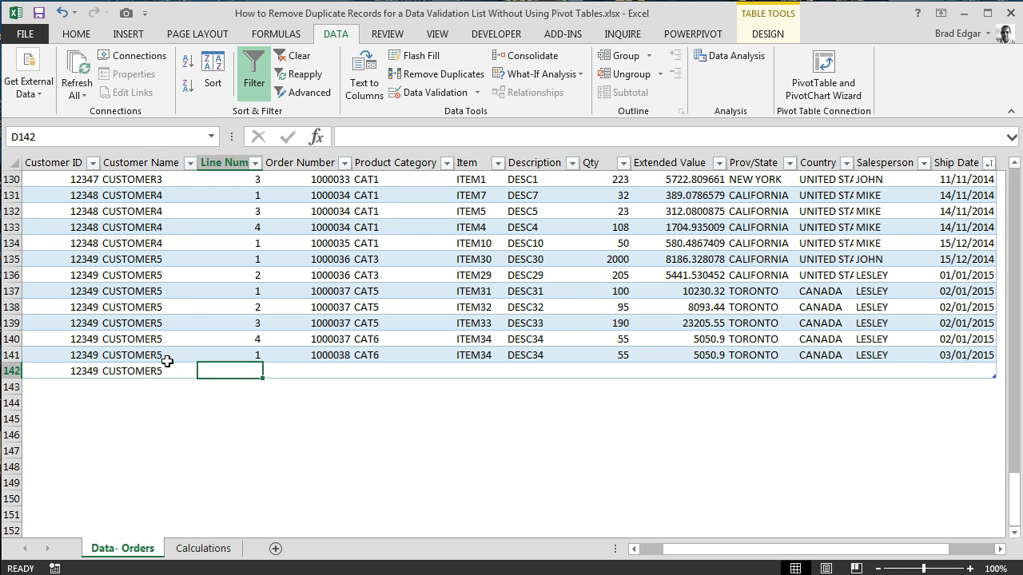
pyautogui.write('1')
pyautogui.press('Tab')
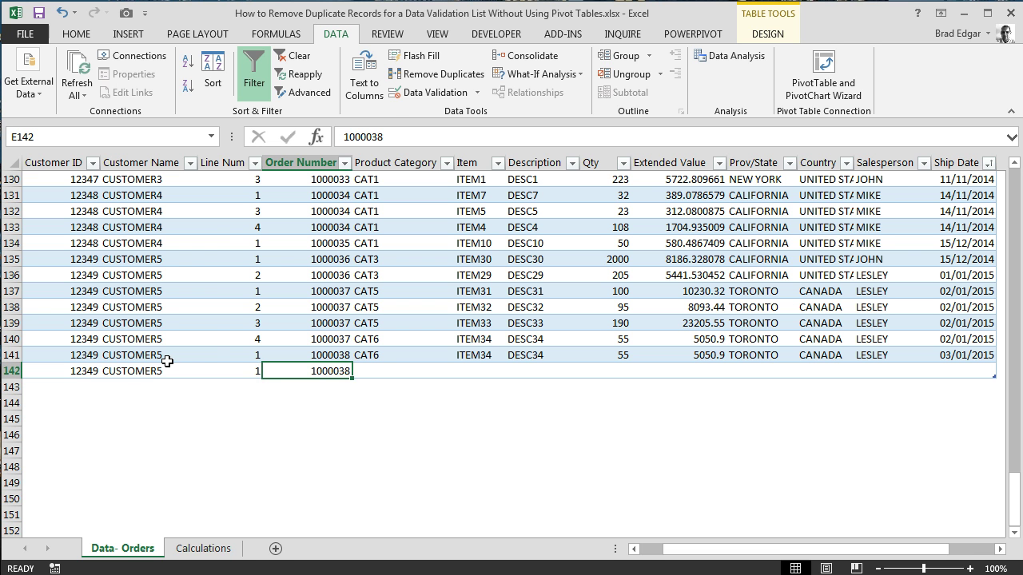
# Step: Set order number 1000039. Copy CAT6, ITEM34, DESC34, the extended value and quantity 55 down
pyautogui.click(409, 132)
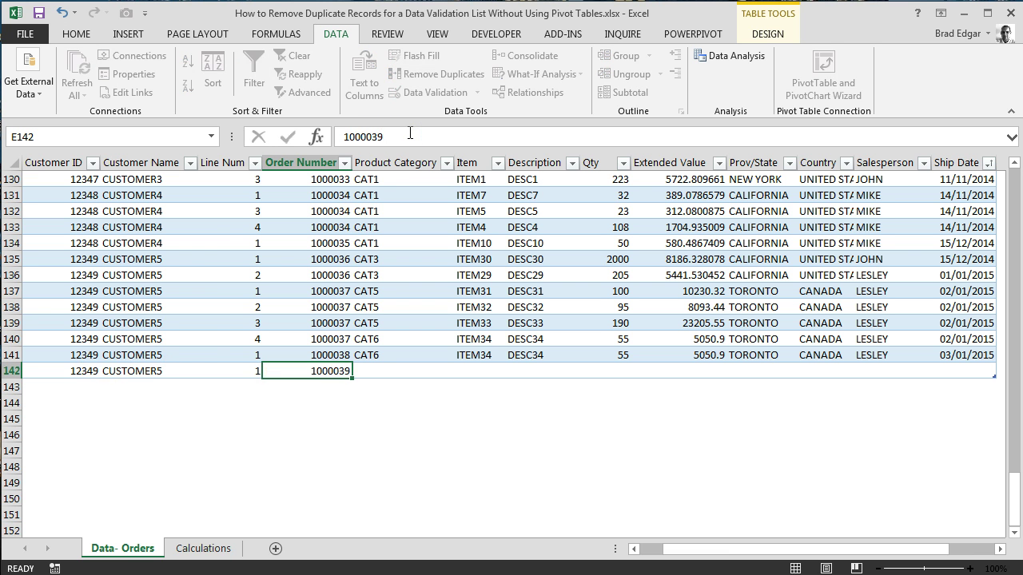
pyautogui.press('Tab')
pyautogui.hotkey('ctrl', 'd')
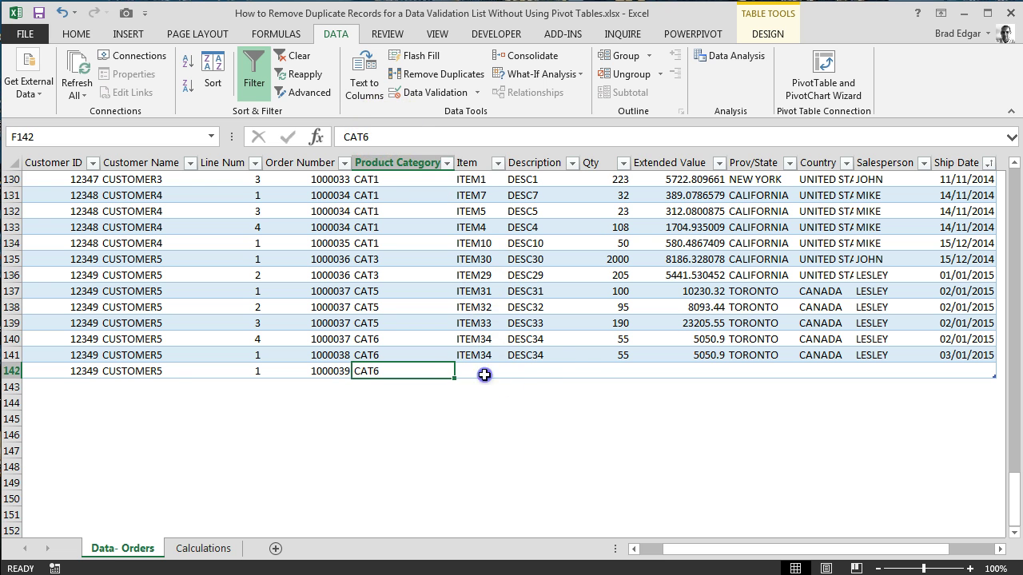
pyautogui.press('Tab')
pyautogui.hotkey('ctrl', 'd')
pyautogui.press('Tab')
pyautogui.hotkey('ctrl', 'd')
pyautogui.click(669, 373)
pyautogui.hotkey('ctrl', 'd')
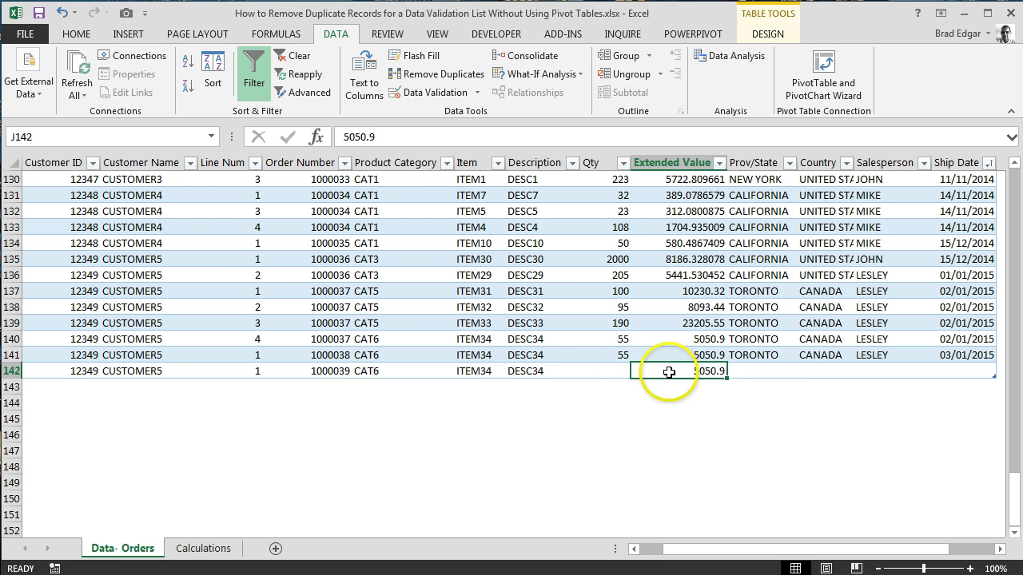
pyautogui.click(611, 371)
pyautogui.hotkey('ctrl', 'd')
# Step: Copy TORONTO, CANADA and the salesperson down, and enter ship date 04/01/2015
pyautogui.click(771, 370)
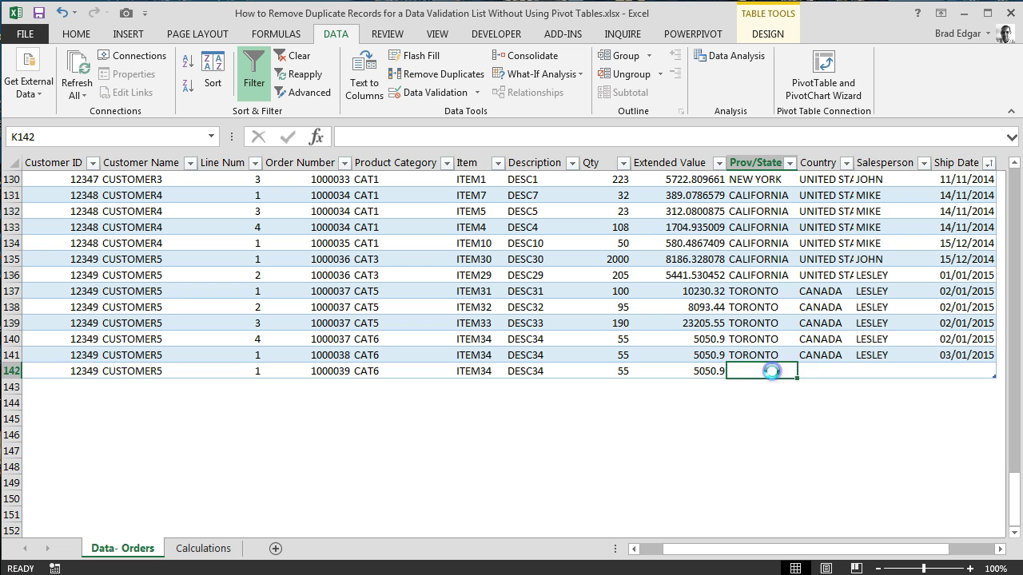
pyautogui.hotkey('ctrl', 'd')
pyautogui.click(815, 371)
pyautogui.hotkey('ctrl', 'd')
pyautogui.click(889, 370)
pyautogui.hotkey('ctrl', 'd')
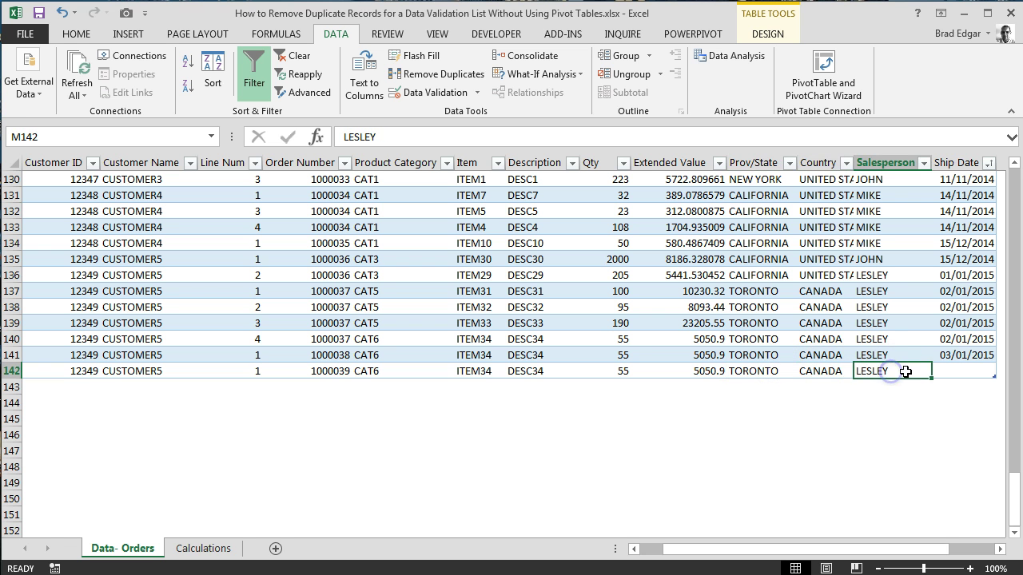
pyautogui.click(957, 367)
pyautogui.write('04')
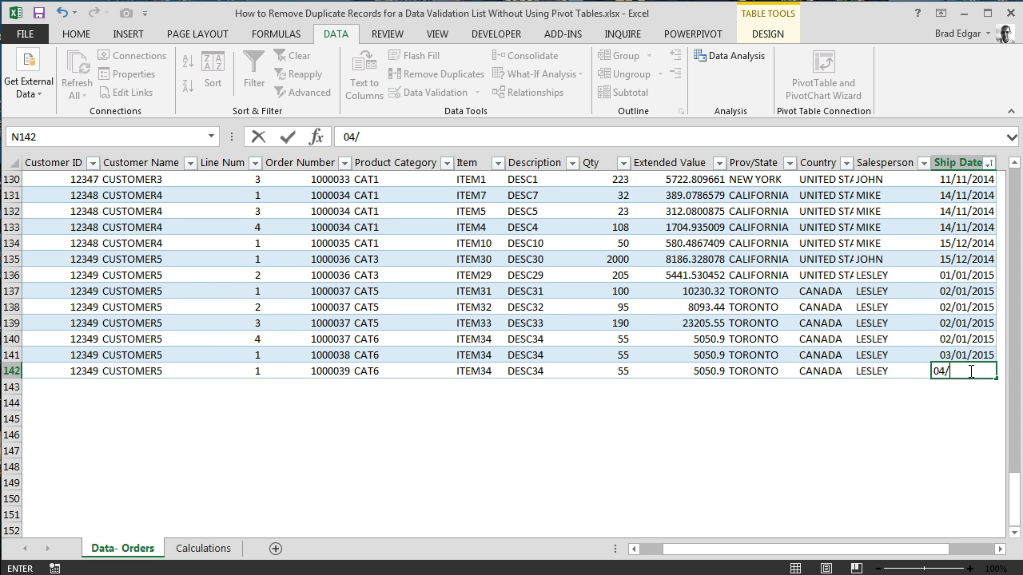
pyautogui.write('/01/2015')
pyautogui.press('Return')
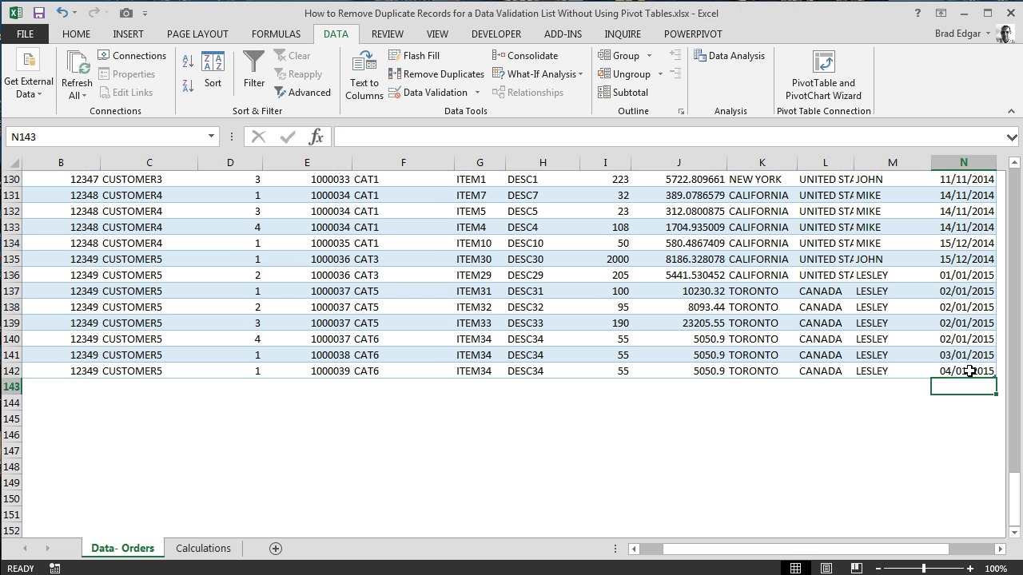
# Step: On the Calculations sheet, check that the All Dates list now ends with the new date in B34
pyautogui.click(194, 551)
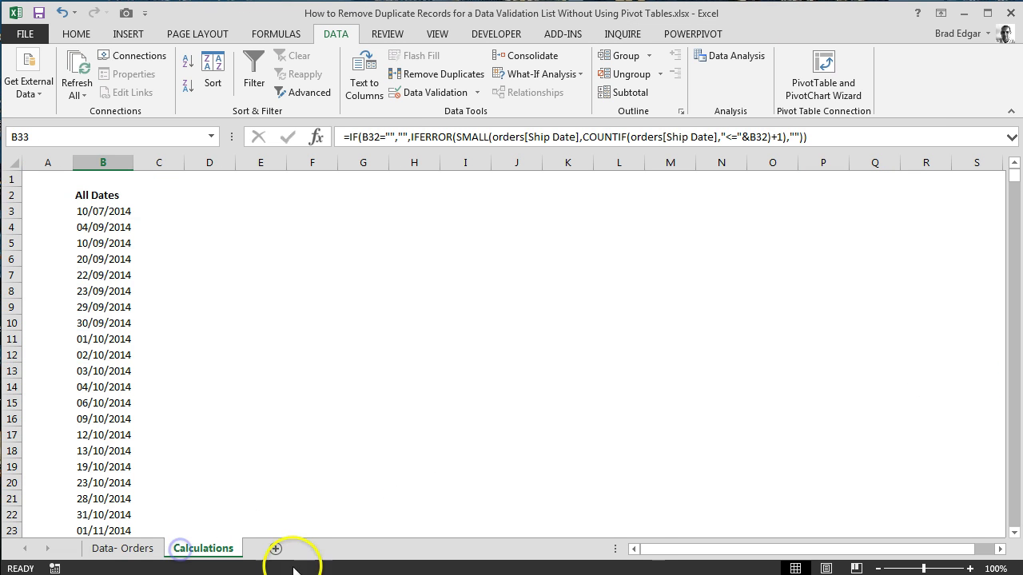
pyautogui.scroll(-8, 188, 314)
pyautogui.click(106, 274)
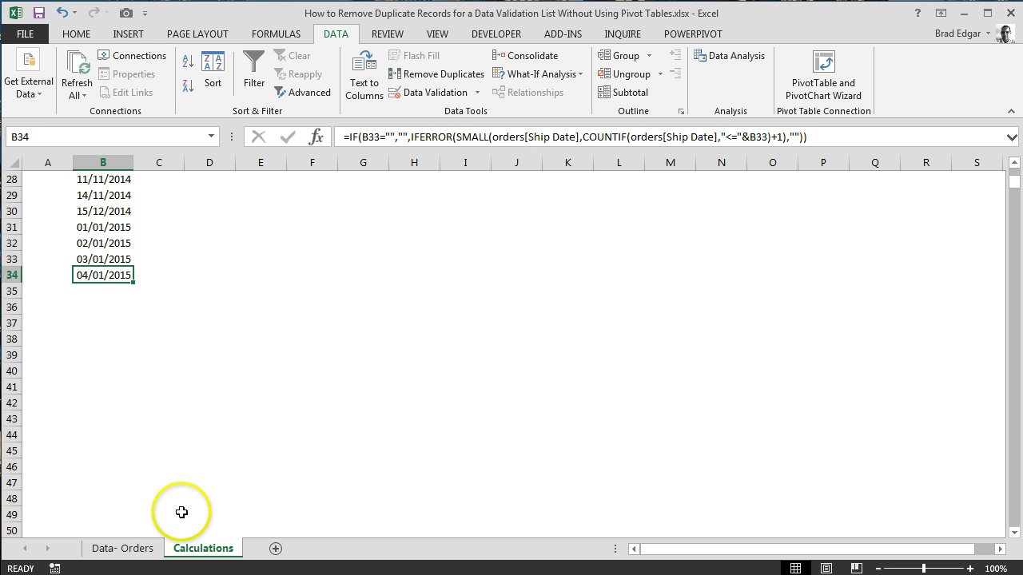
pyautogui.scroll(9, 199, 419)
# Step: Confirm F3's dropdown lists 04/01/2015, then pick 04/09/2014 for F3
pyautogui.click(311, 214)
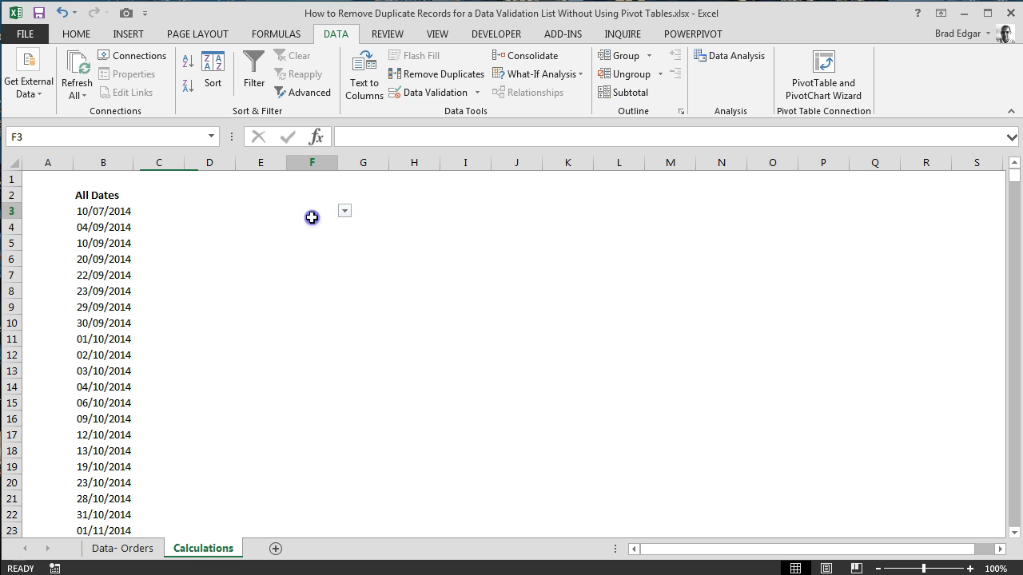
pyautogui.click(345, 212)
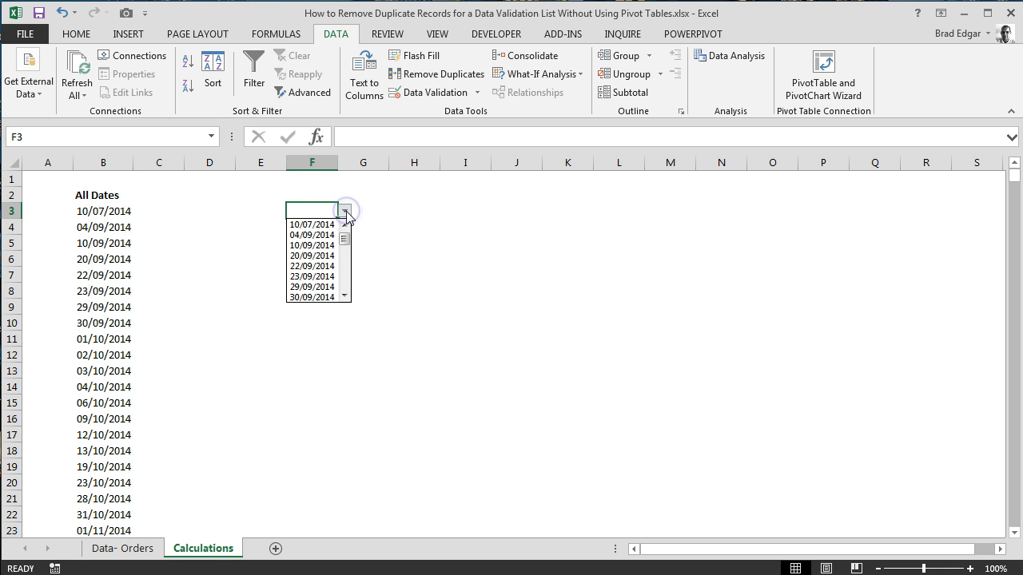
pyautogui.moveTo(345, 239); pyautogui.dragTo(342, 299)
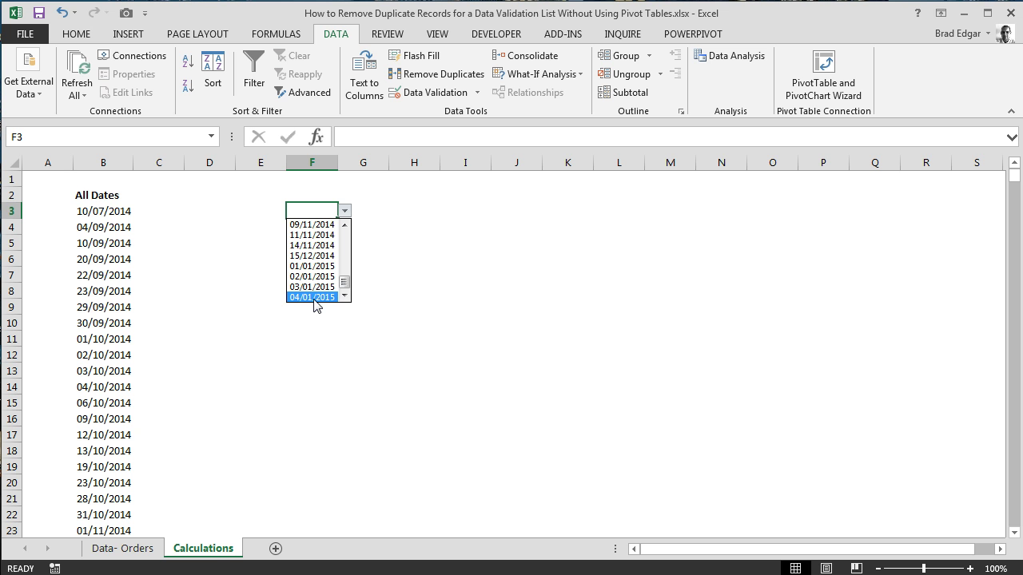
pyautogui.click(470, 252)
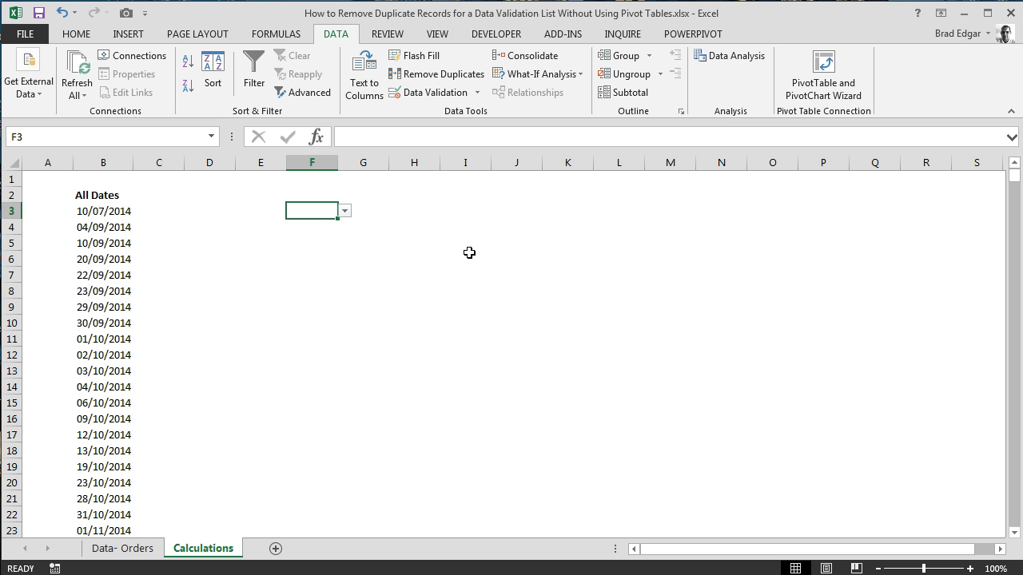
pyautogui.click(346, 212)
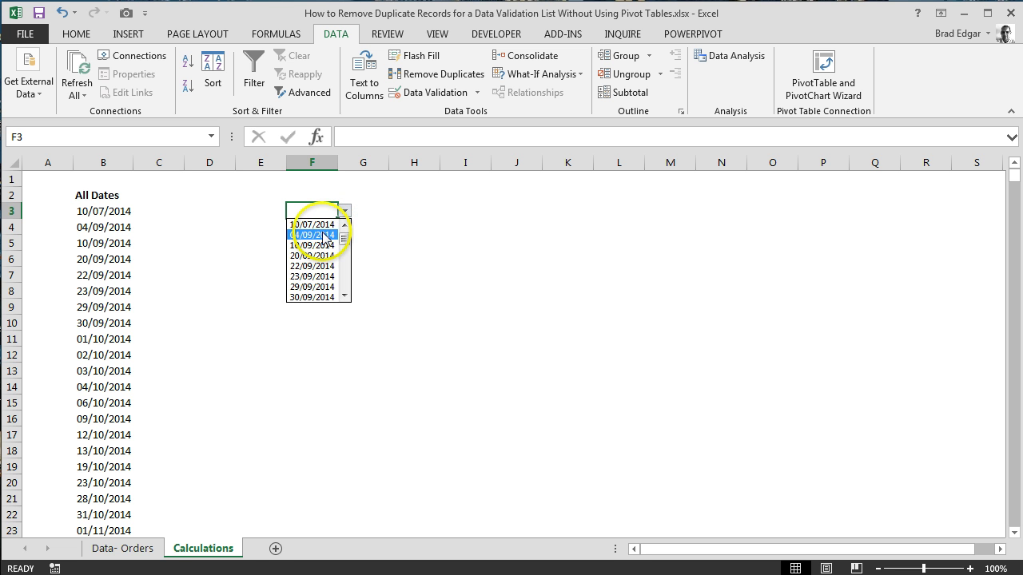
pyautogui.click(319, 235)
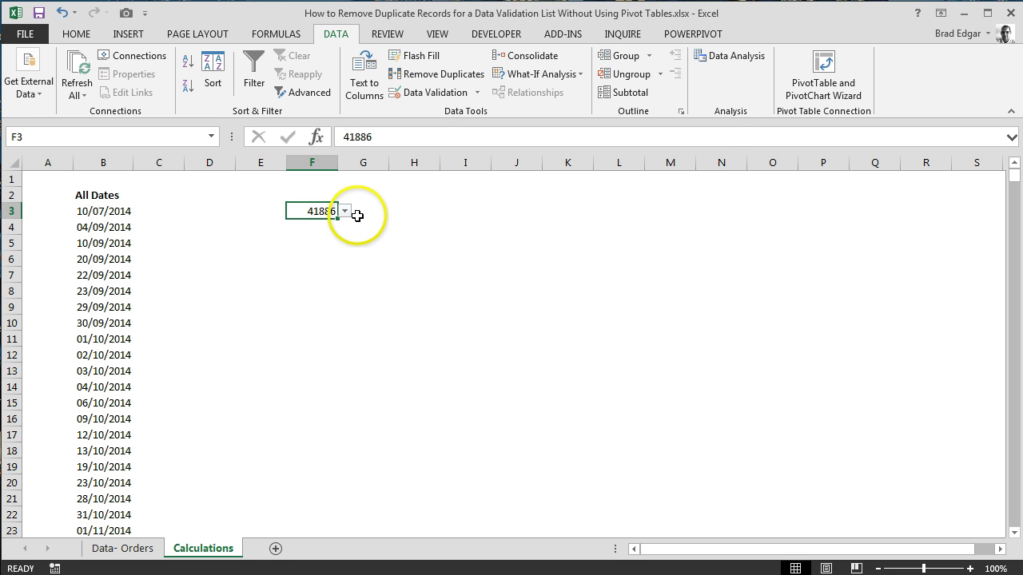
# Step: Give F3 a custom mmm-yyyy number format and check how the date displays
pyautogui.hotkey('ctrl', '1')
pyautogui.click(347, 232)
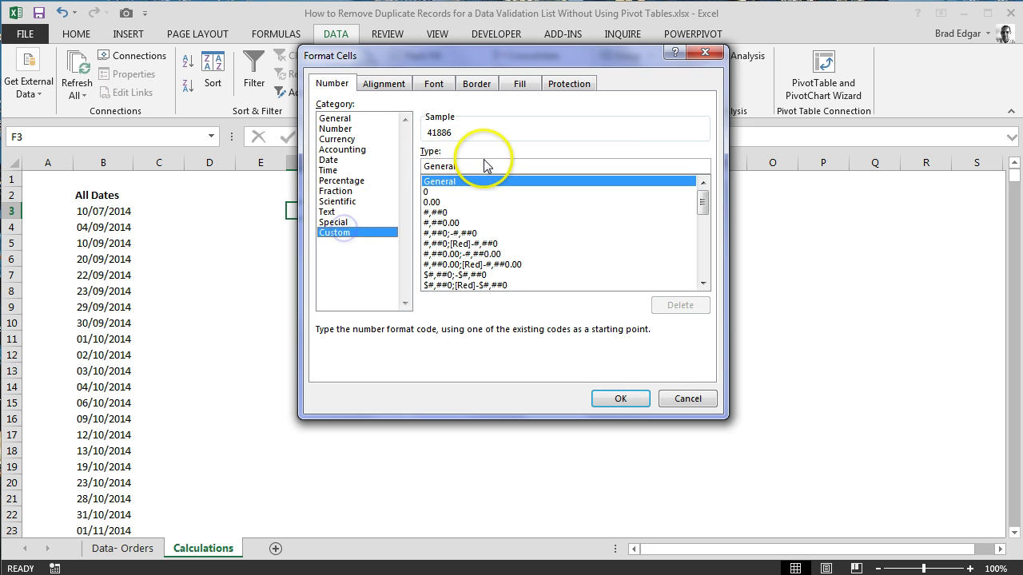
pyautogui.click(343, 161)
pyautogui.write('mmm')
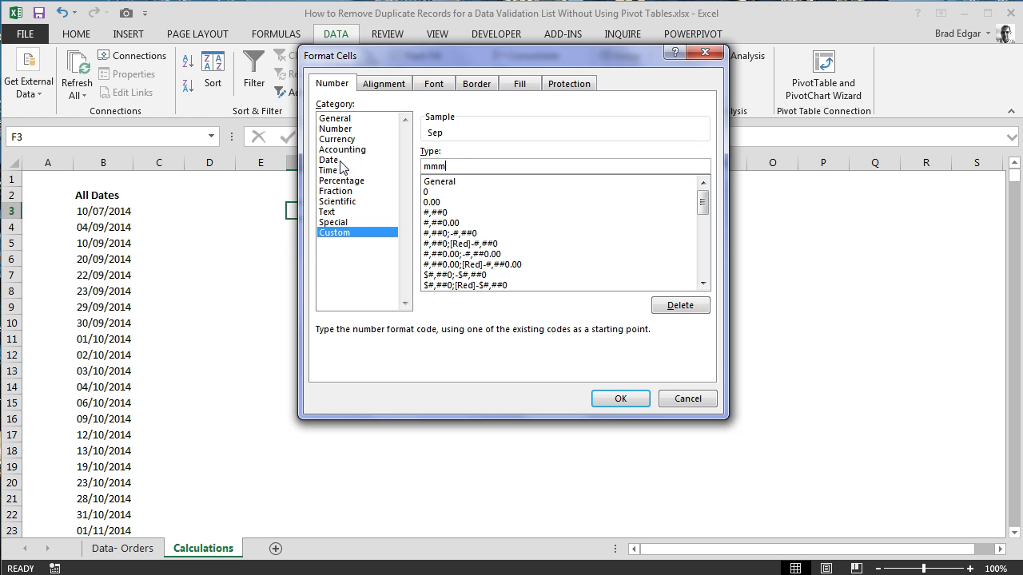
pyautogui.write('-yyyy')
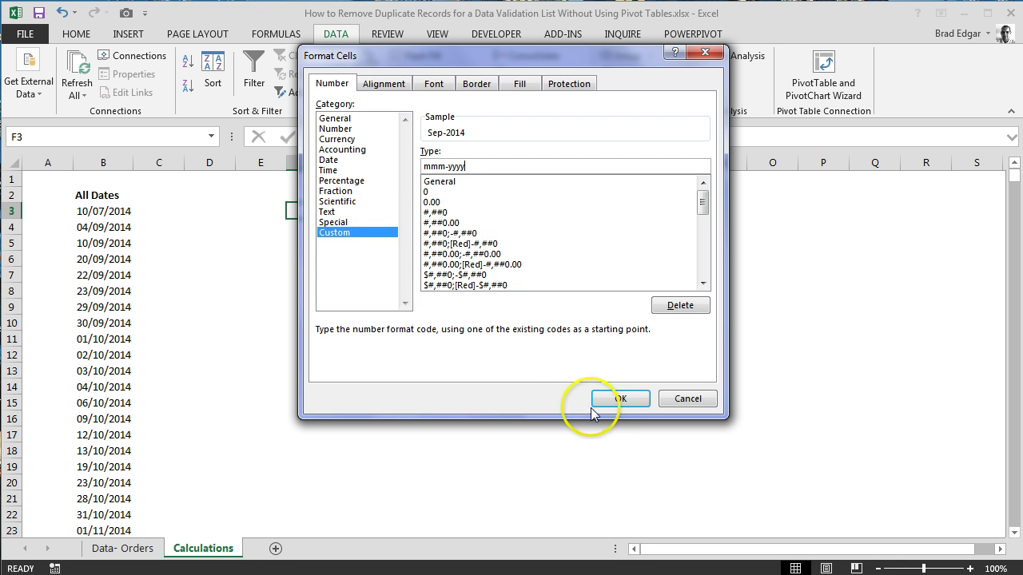
pyautogui.click(612, 398)
pyautogui.click(334, 241)
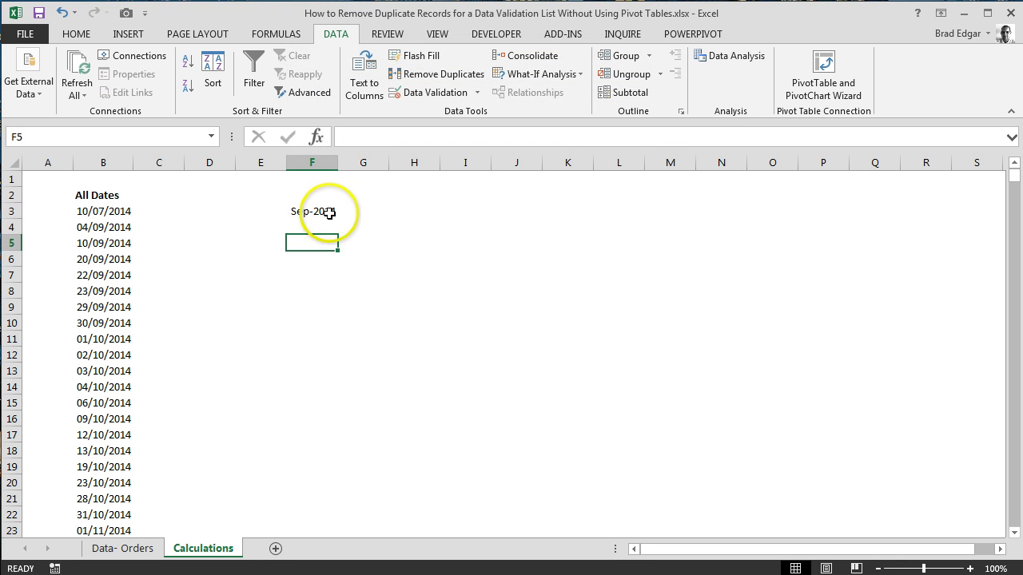
pyautogui.click(329, 213)
pyautogui.click(344, 213)
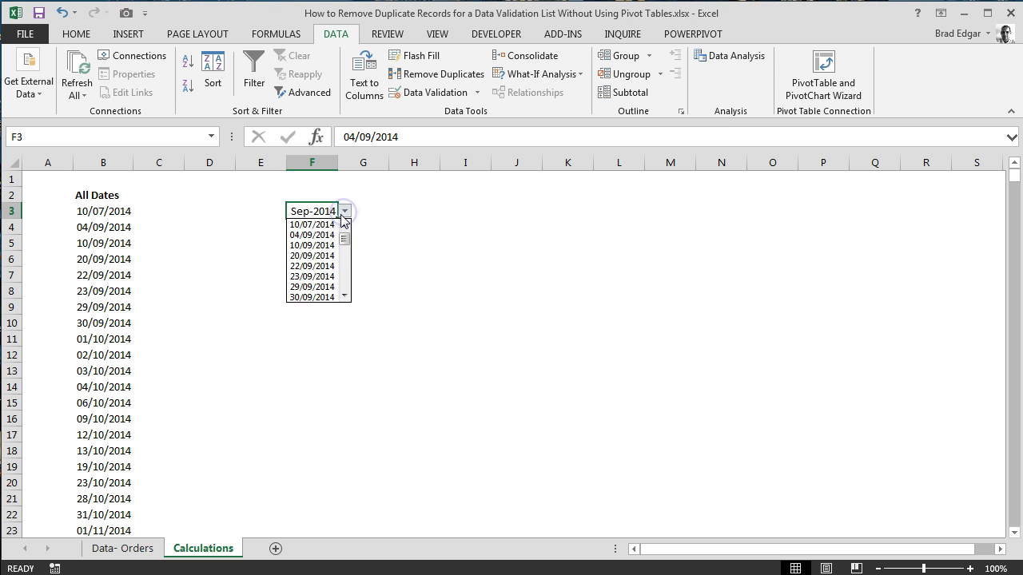
pyautogui.click(311, 210)
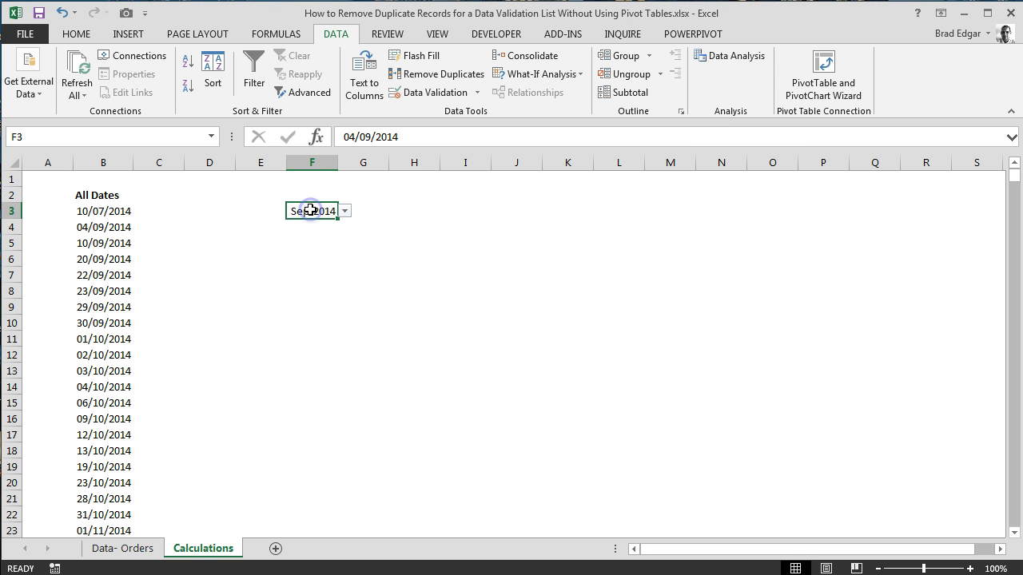
# Step: Change F3's custom format code to dd-mmm-yyyy
pyautogui.hotkey('ctrl', '1')
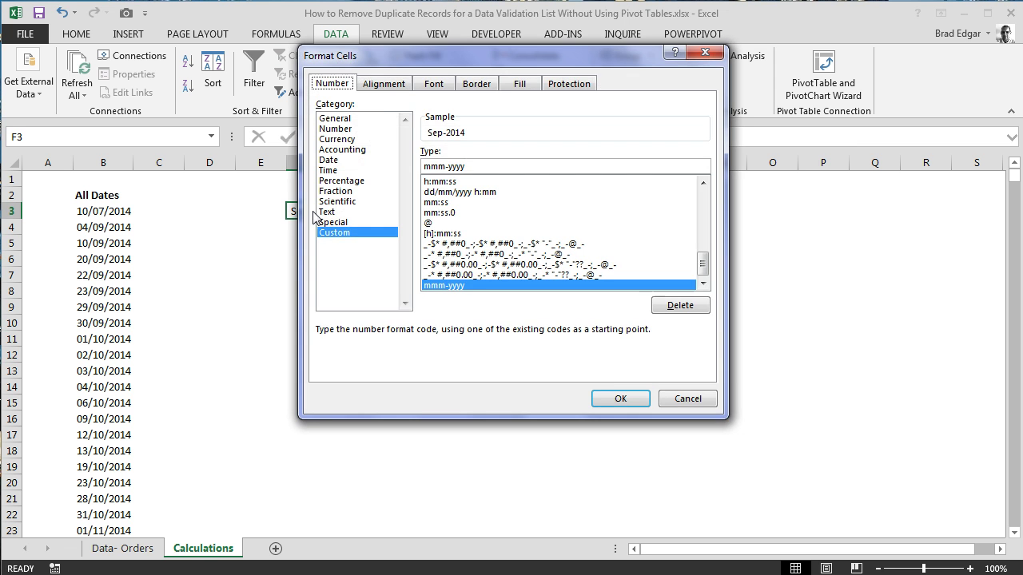
pyautogui.click(425, 166)
pyautogui.write('dd')
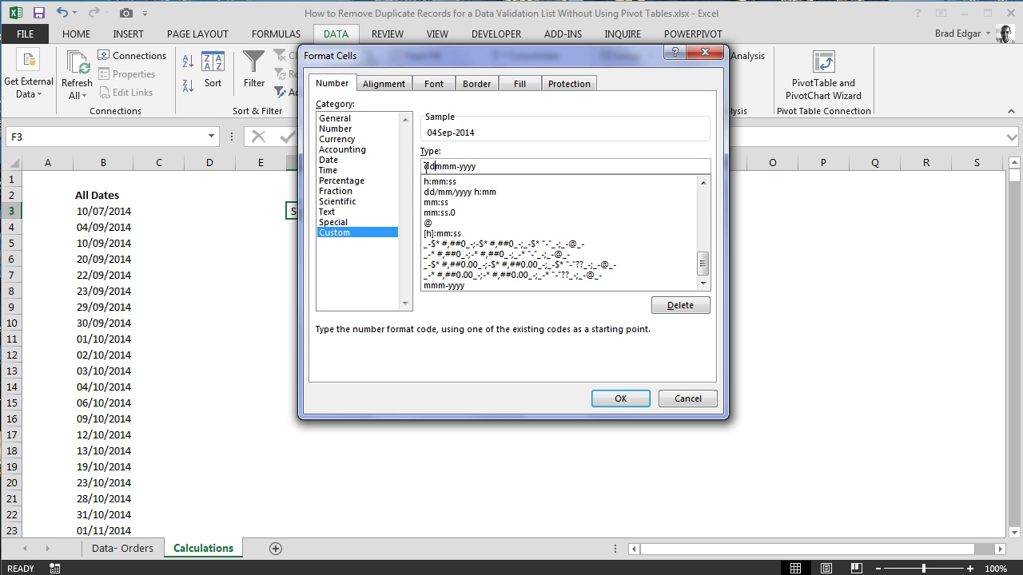
pyautogui.write('-')
pyautogui.press('Return')
# Step: Test the formatted dropdown by picking 02/01/2015, then 04/09/2014 again
pyautogui.click(370, 269)
pyautogui.click(329, 212)
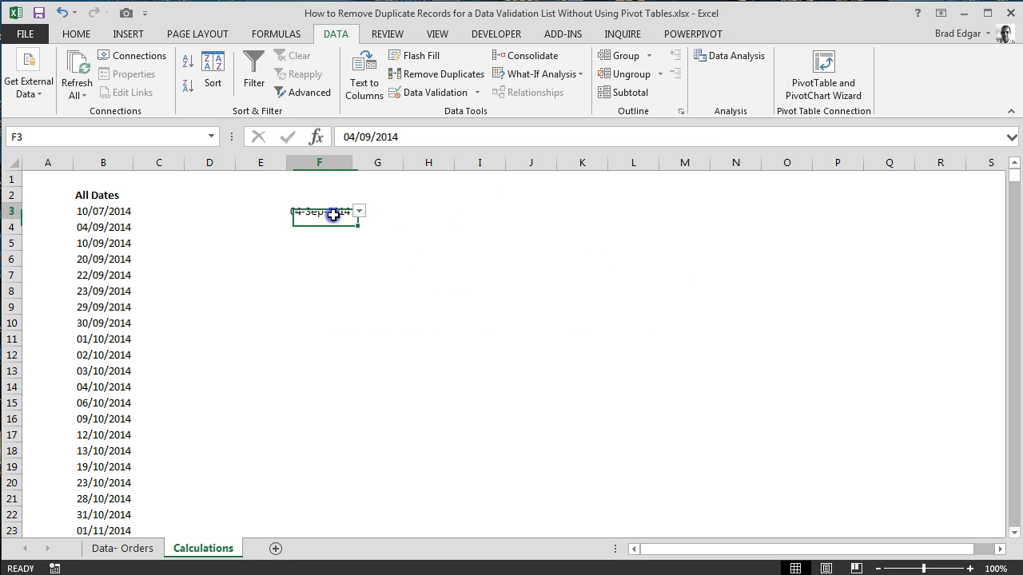
pyautogui.click(360, 211)
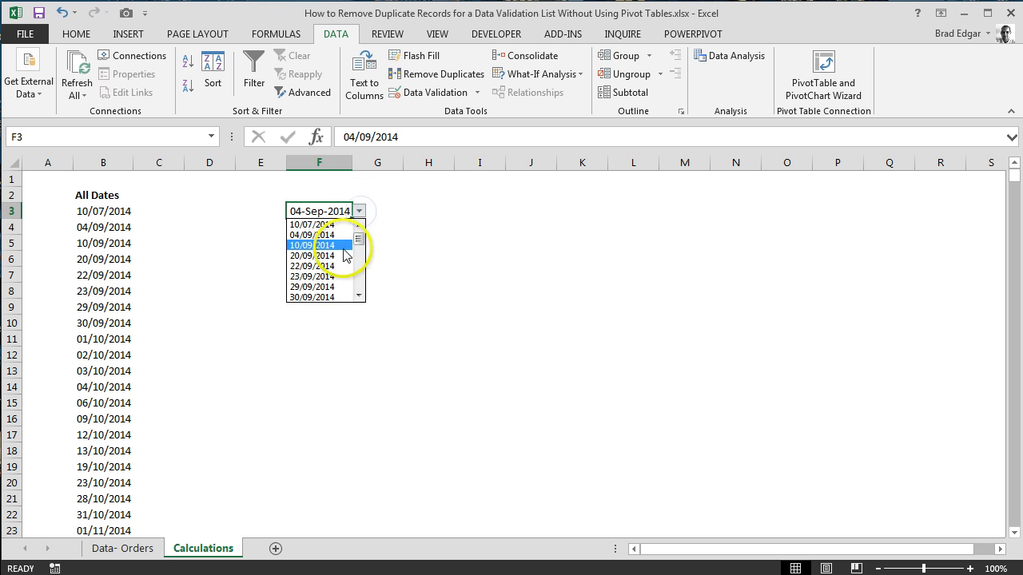
pyautogui.moveTo(359, 230); pyautogui.dragTo(348, 289)
pyautogui.click(321, 297)
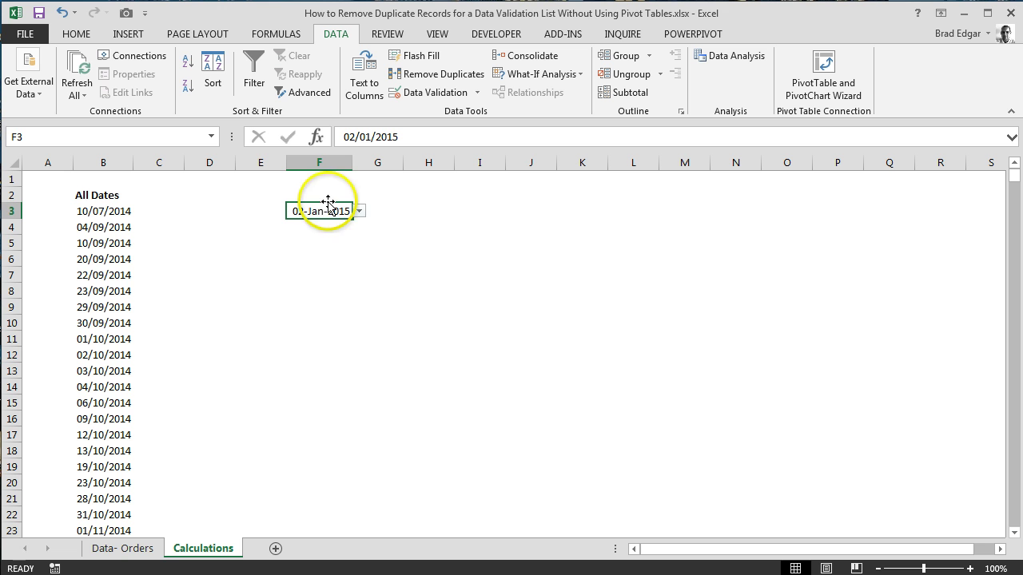
pyautogui.click(359, 211)
pyautogui.click(324, 233)
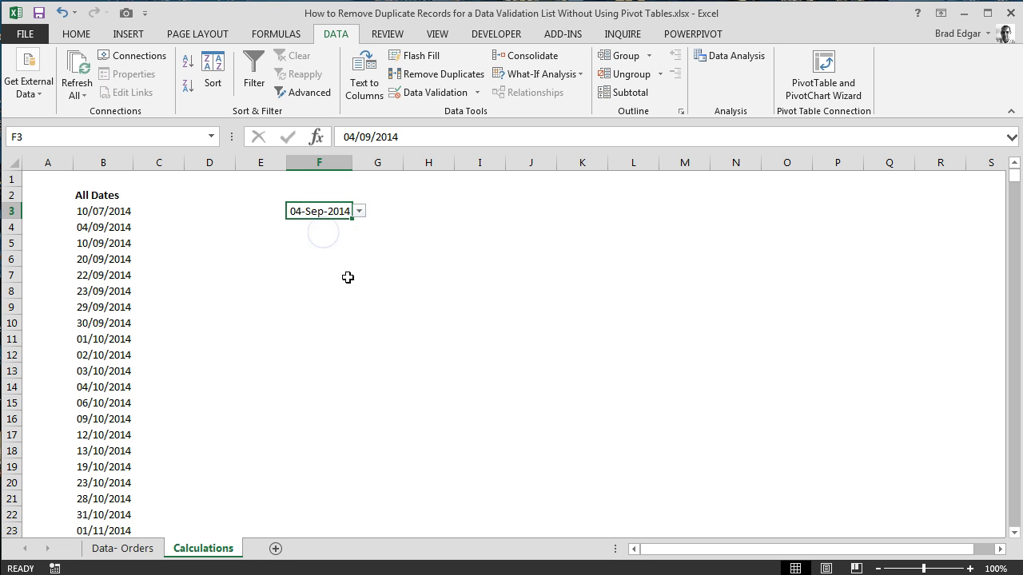